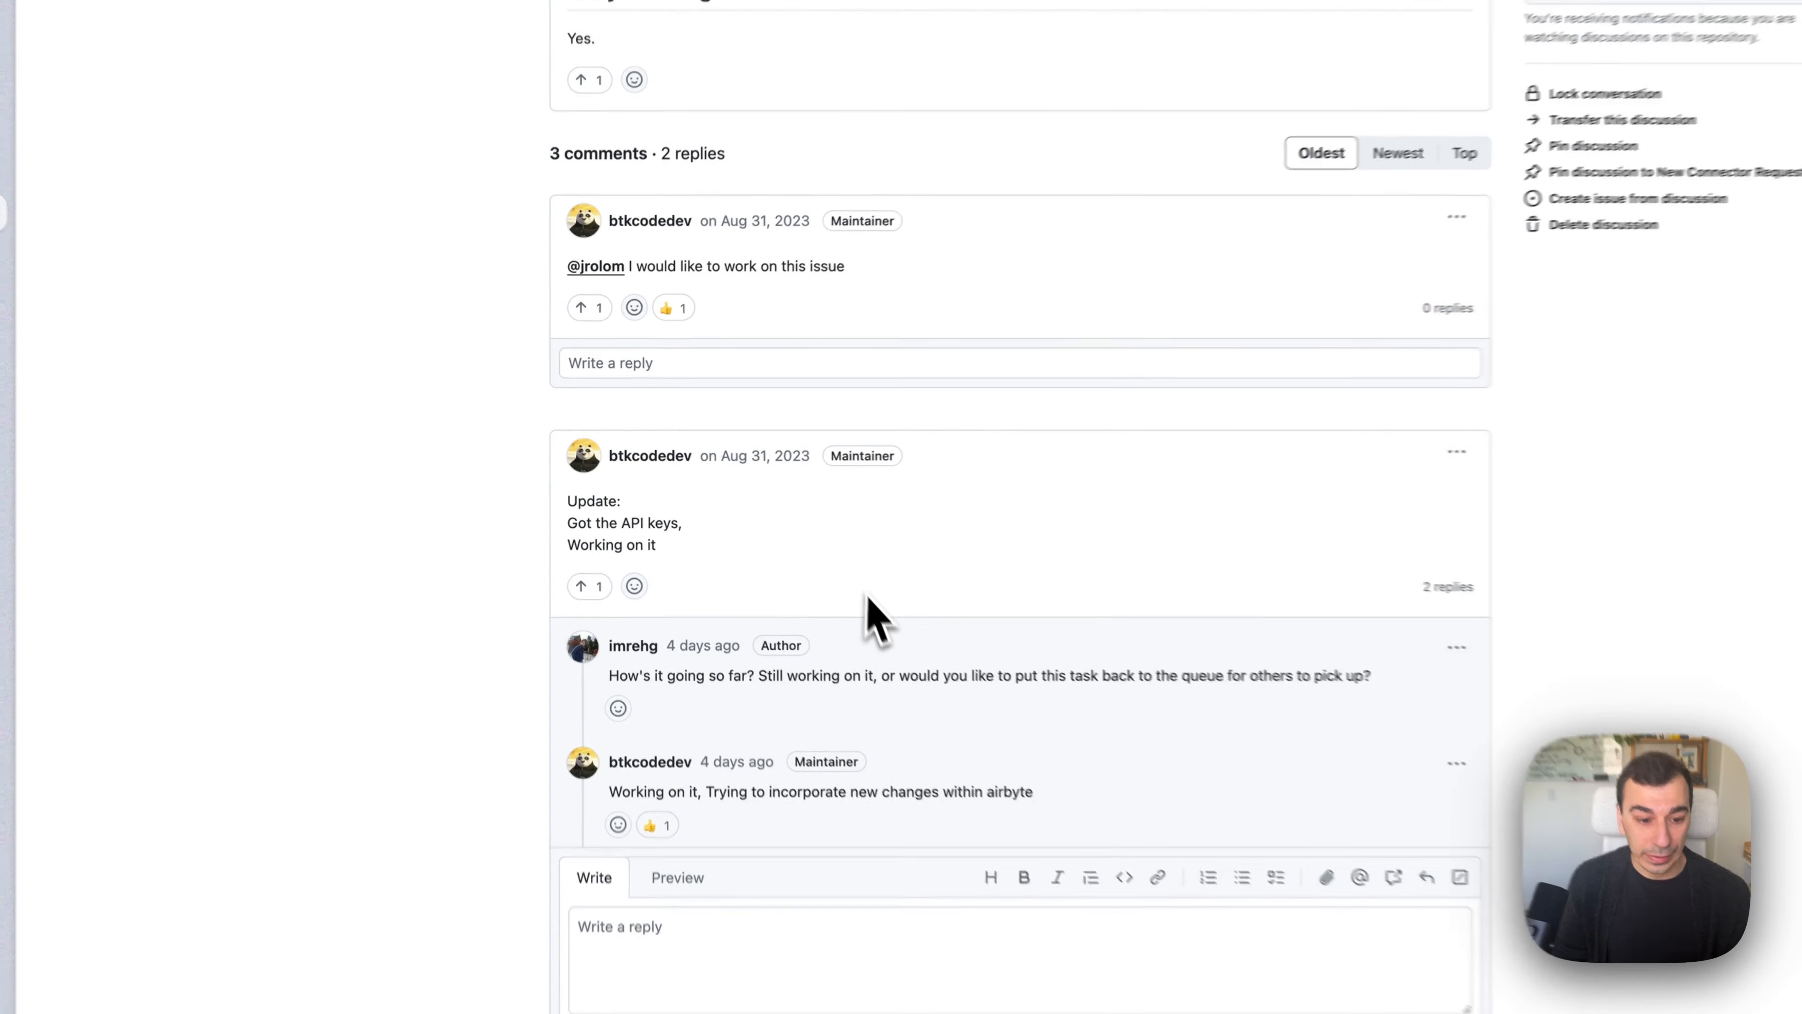
# Open the Holiday API developer docs and read the List Holidays required parameters country, key and year.
pyautogui.scroll(10, 795, 603)
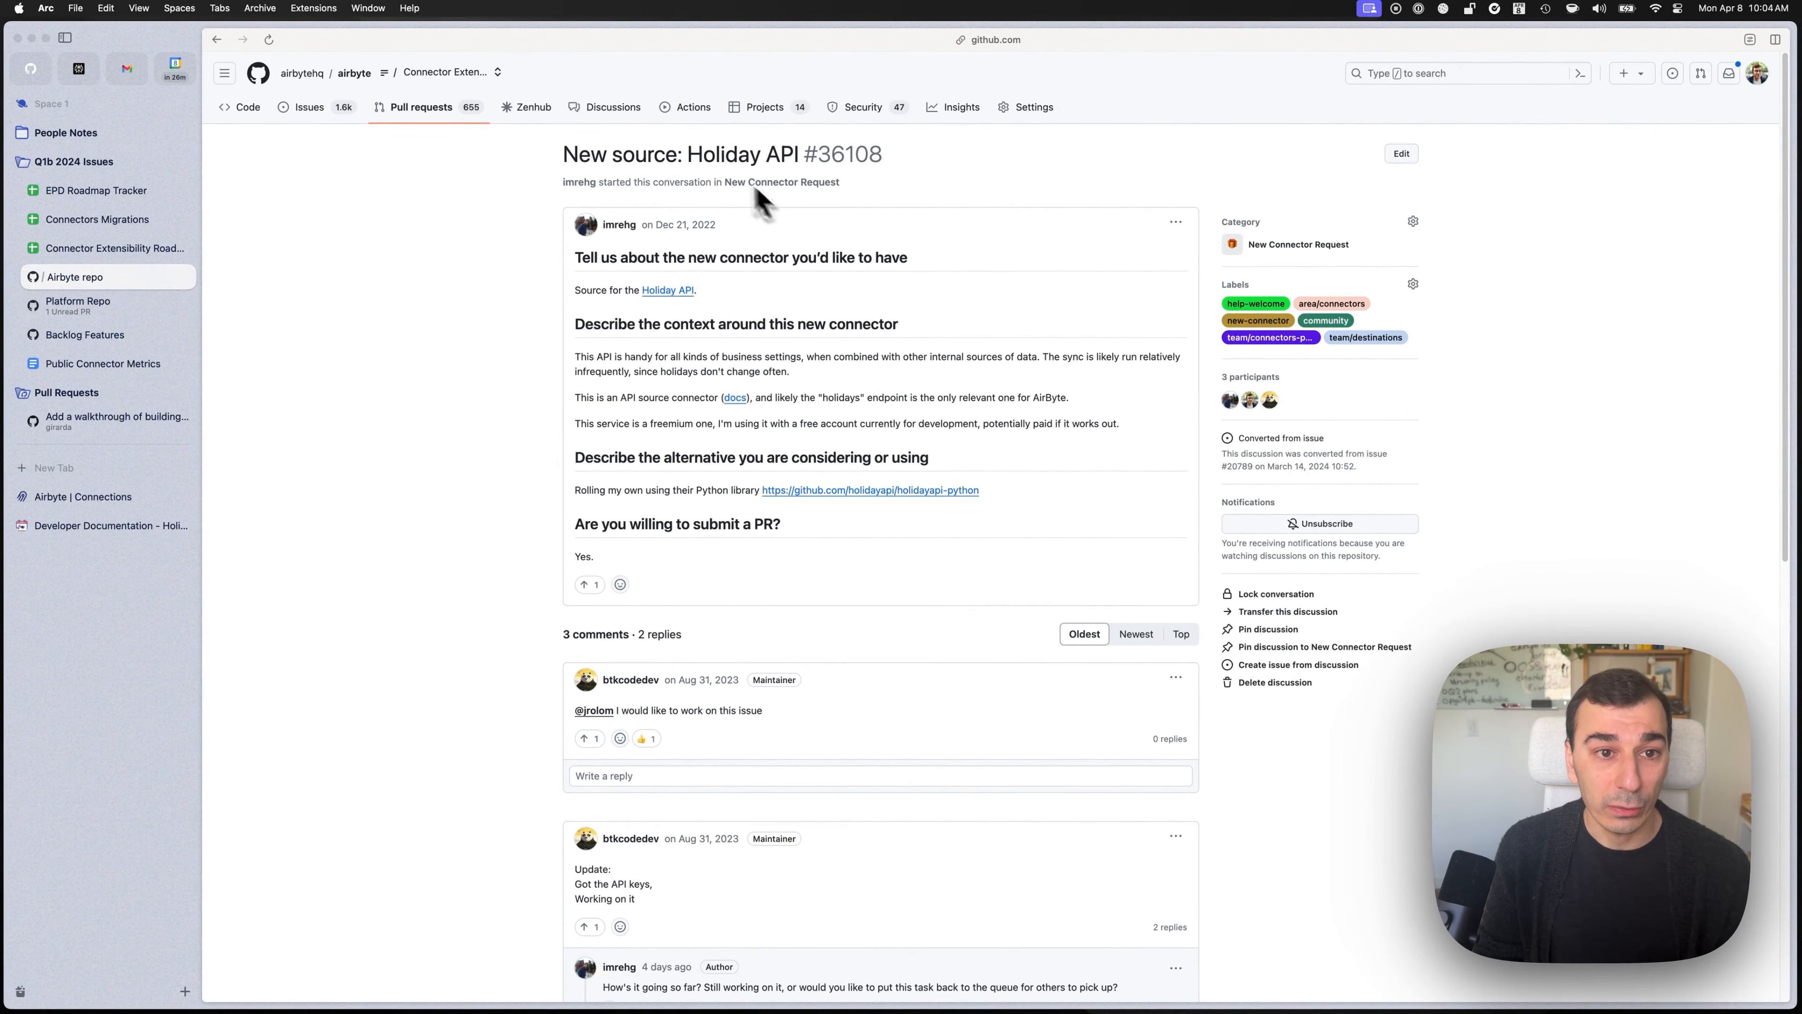
pyautogui.click(107, 525)
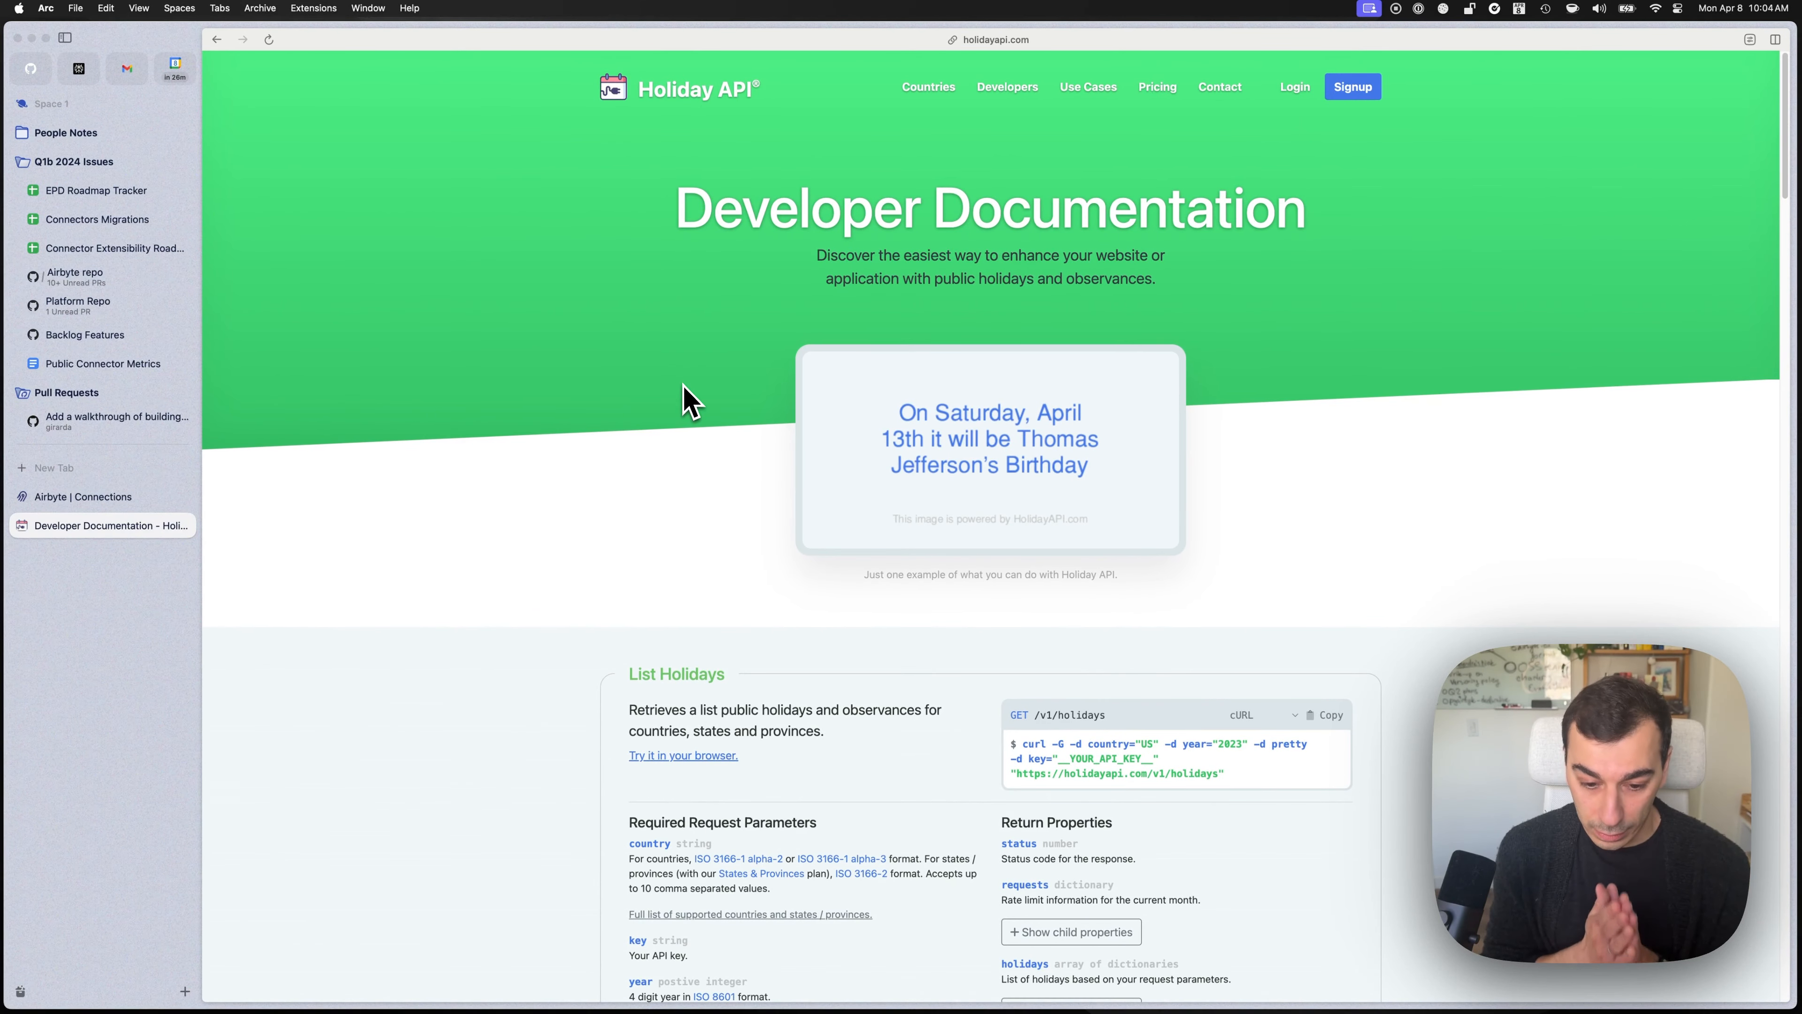
pyautogui.scroll(-6, 710, 419)
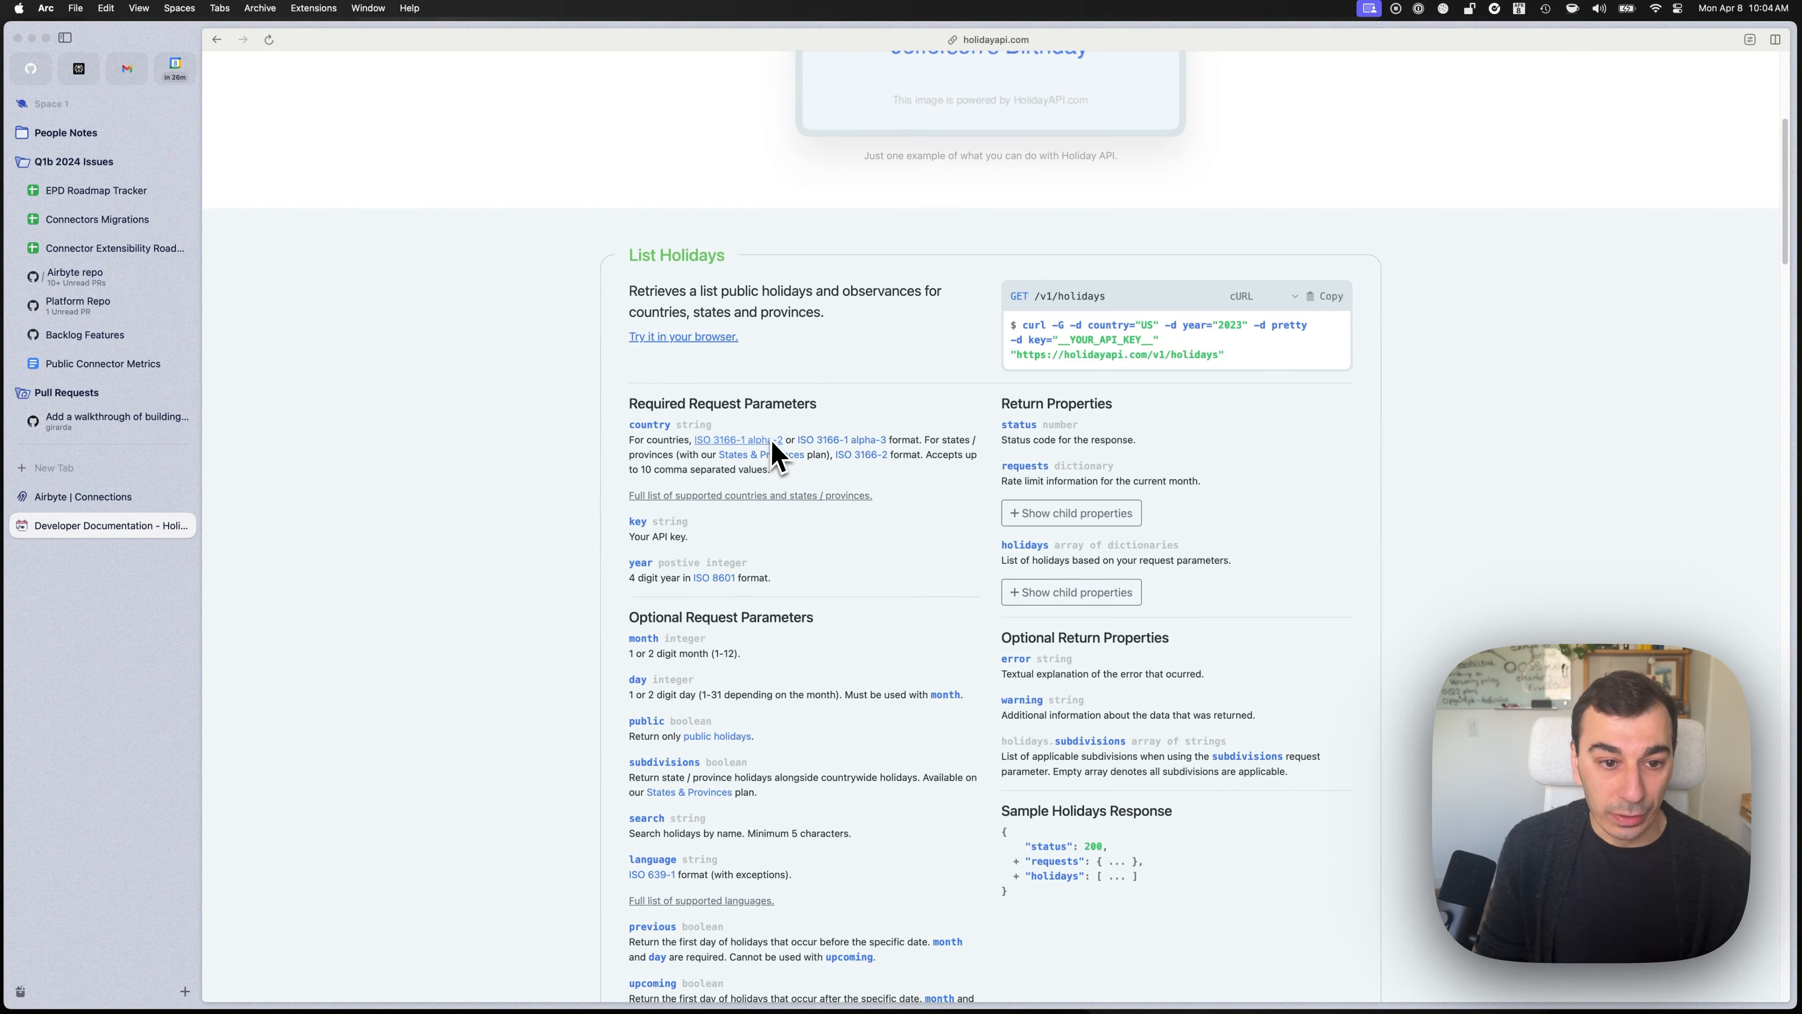
pyautogui.moveTo(657, 403); pyautogui.dragTo(816, 405)
pyautogui.click(819, 410)
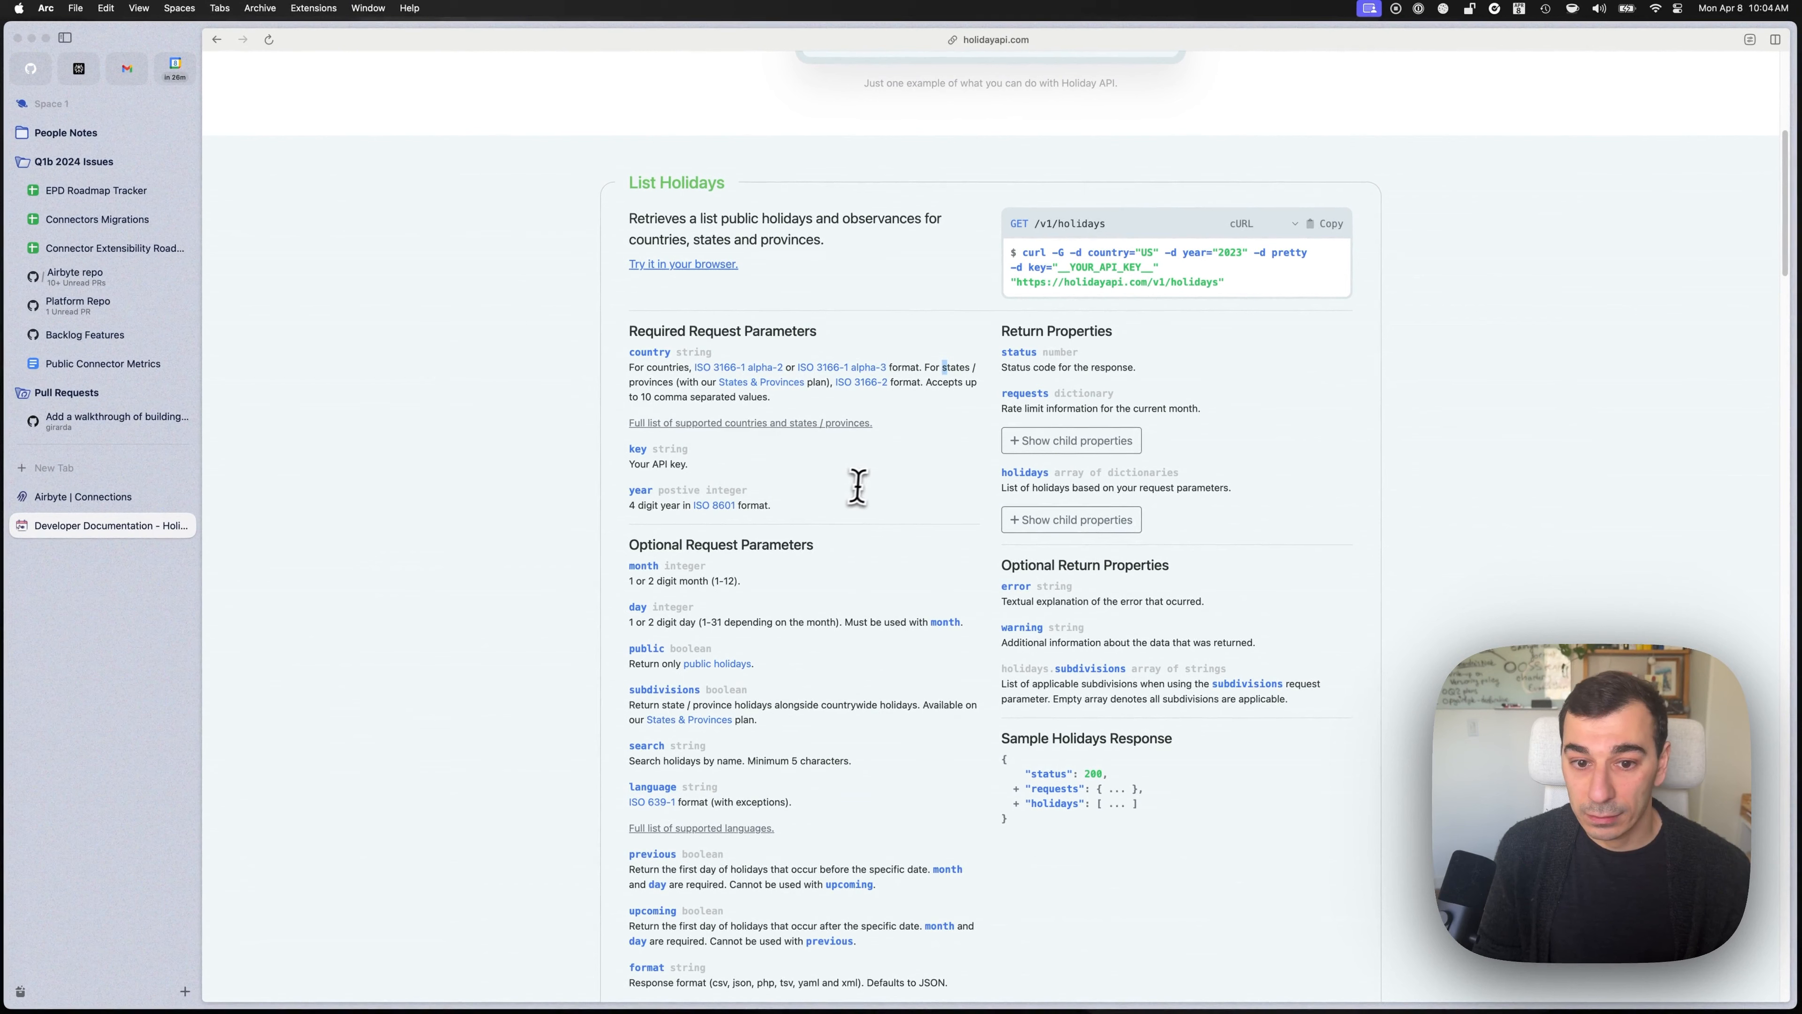
pyautogui.scroll(-5, 1169, 510)
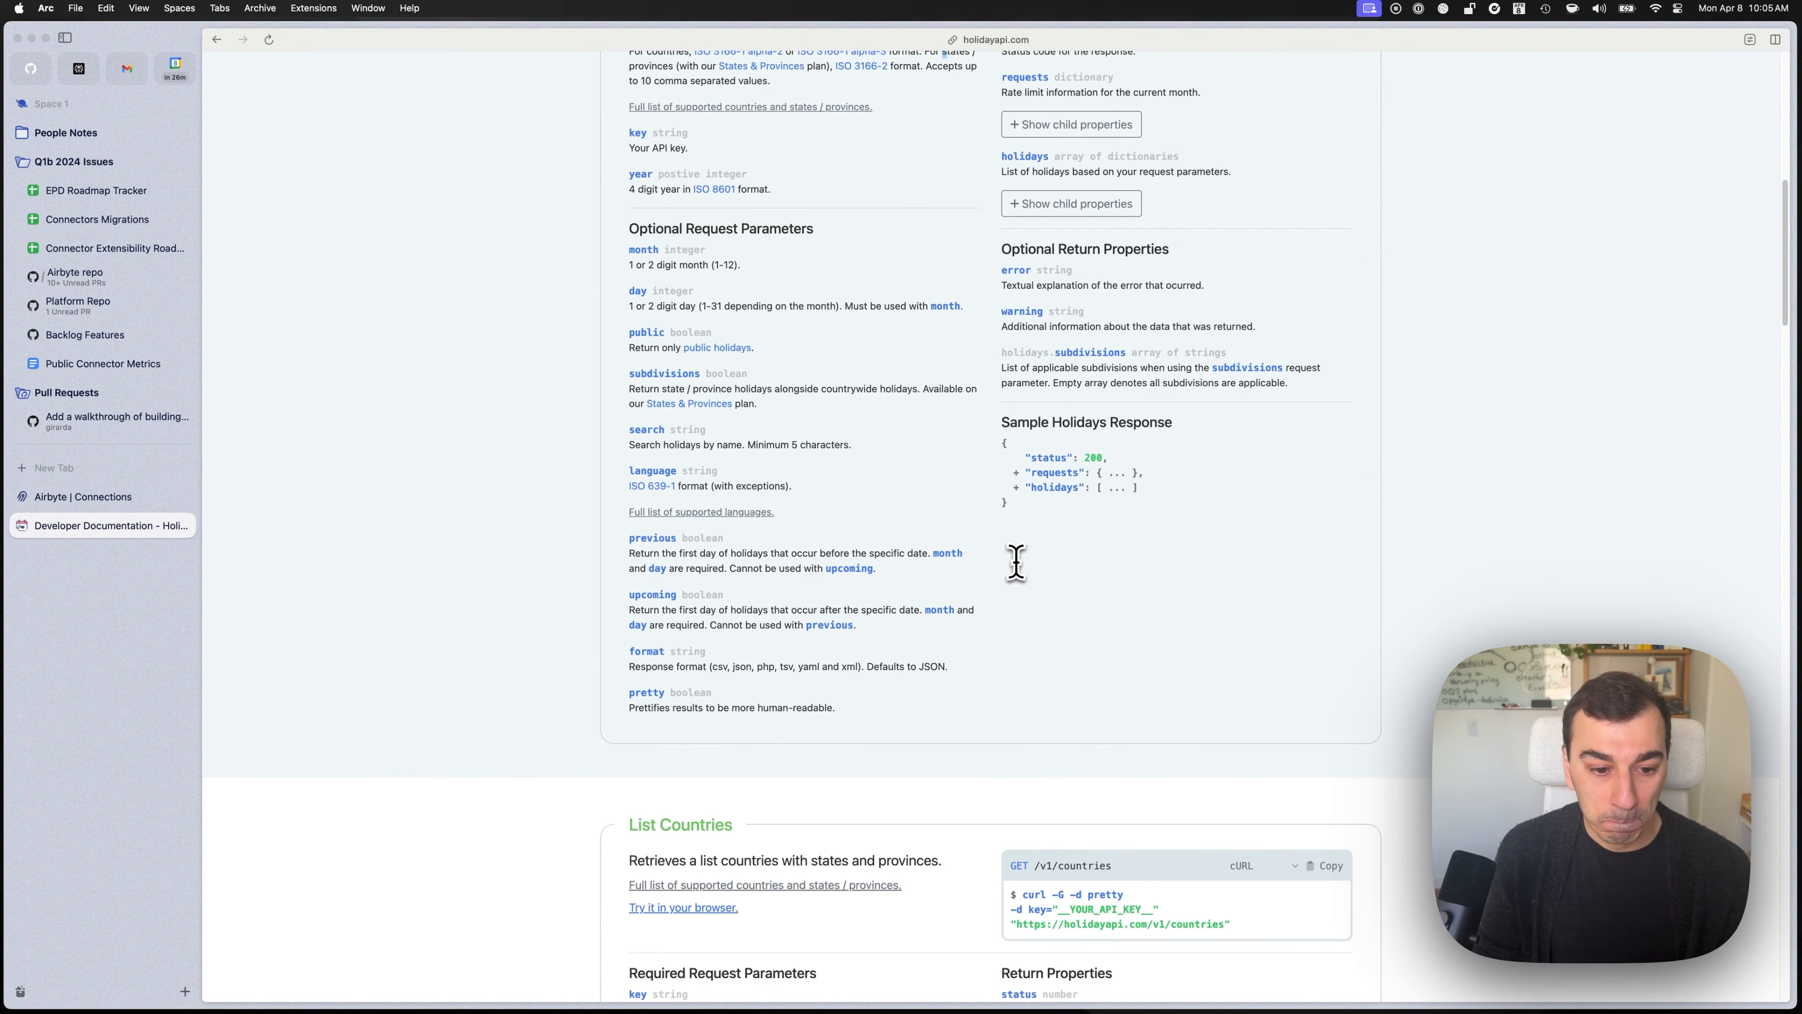
pyautogui.scroll(-7, 1018, 563)
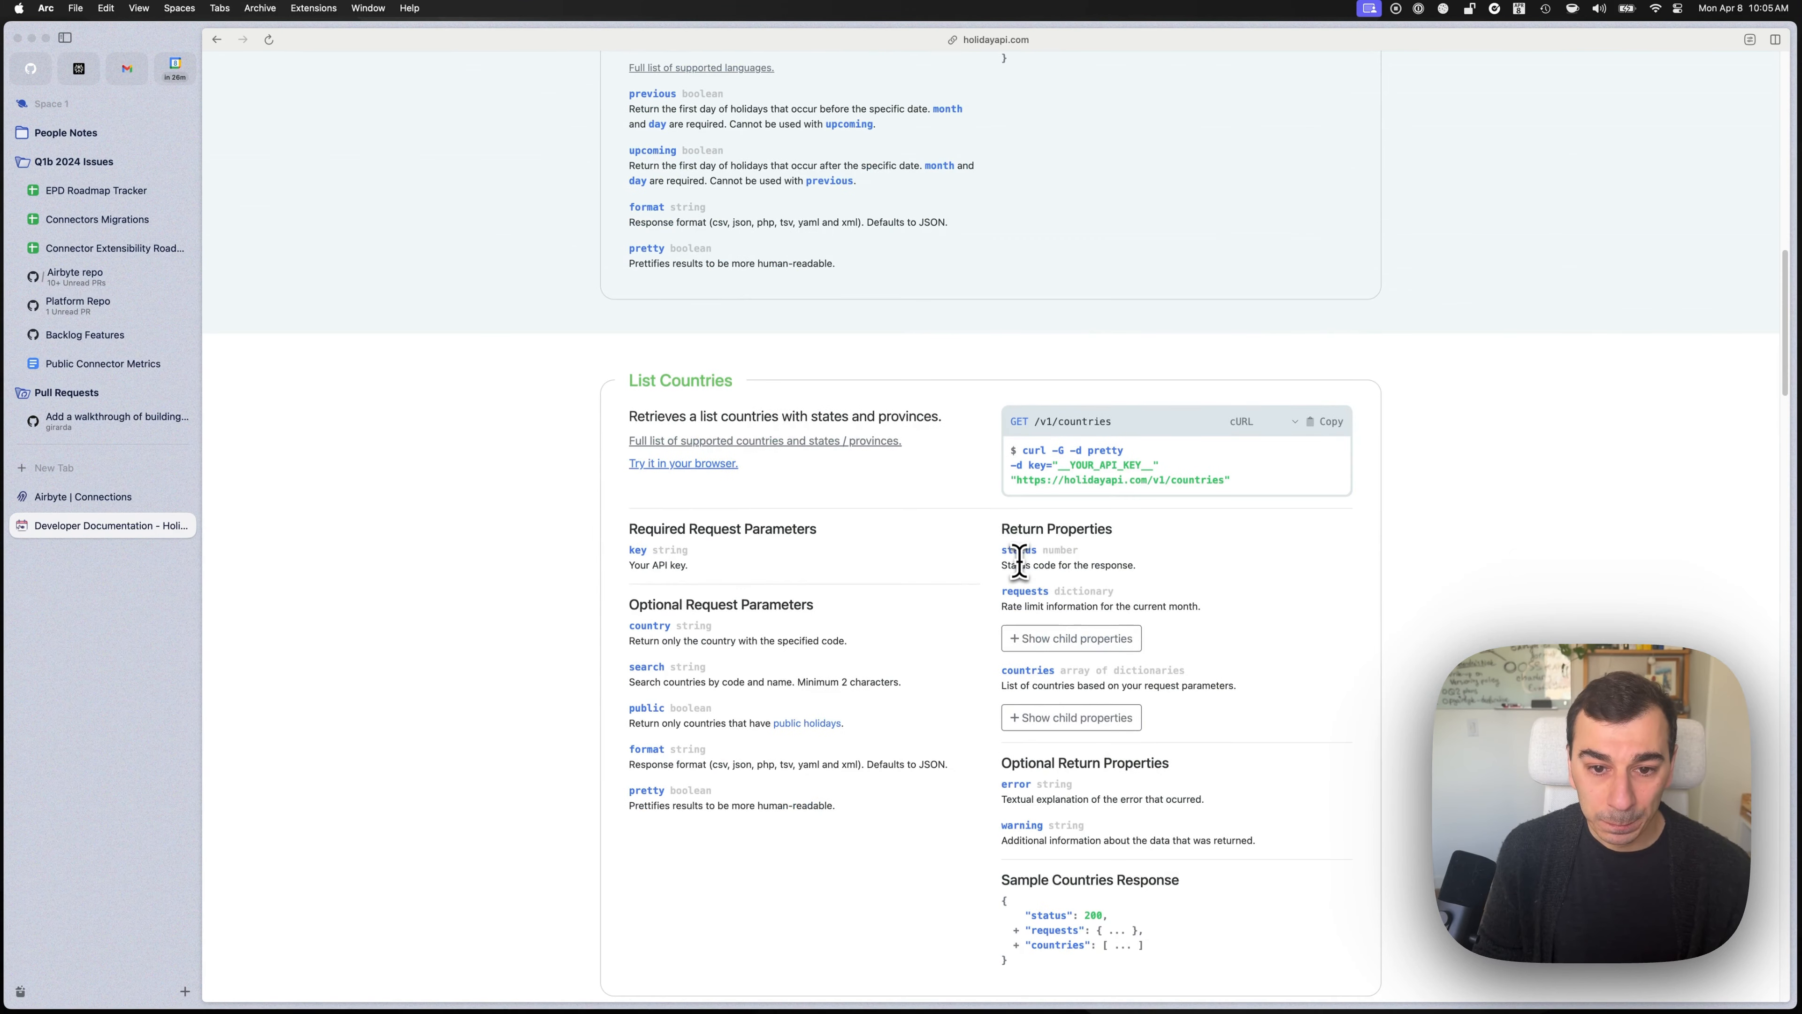
pyautogui.scroll(20, 1010, 504)
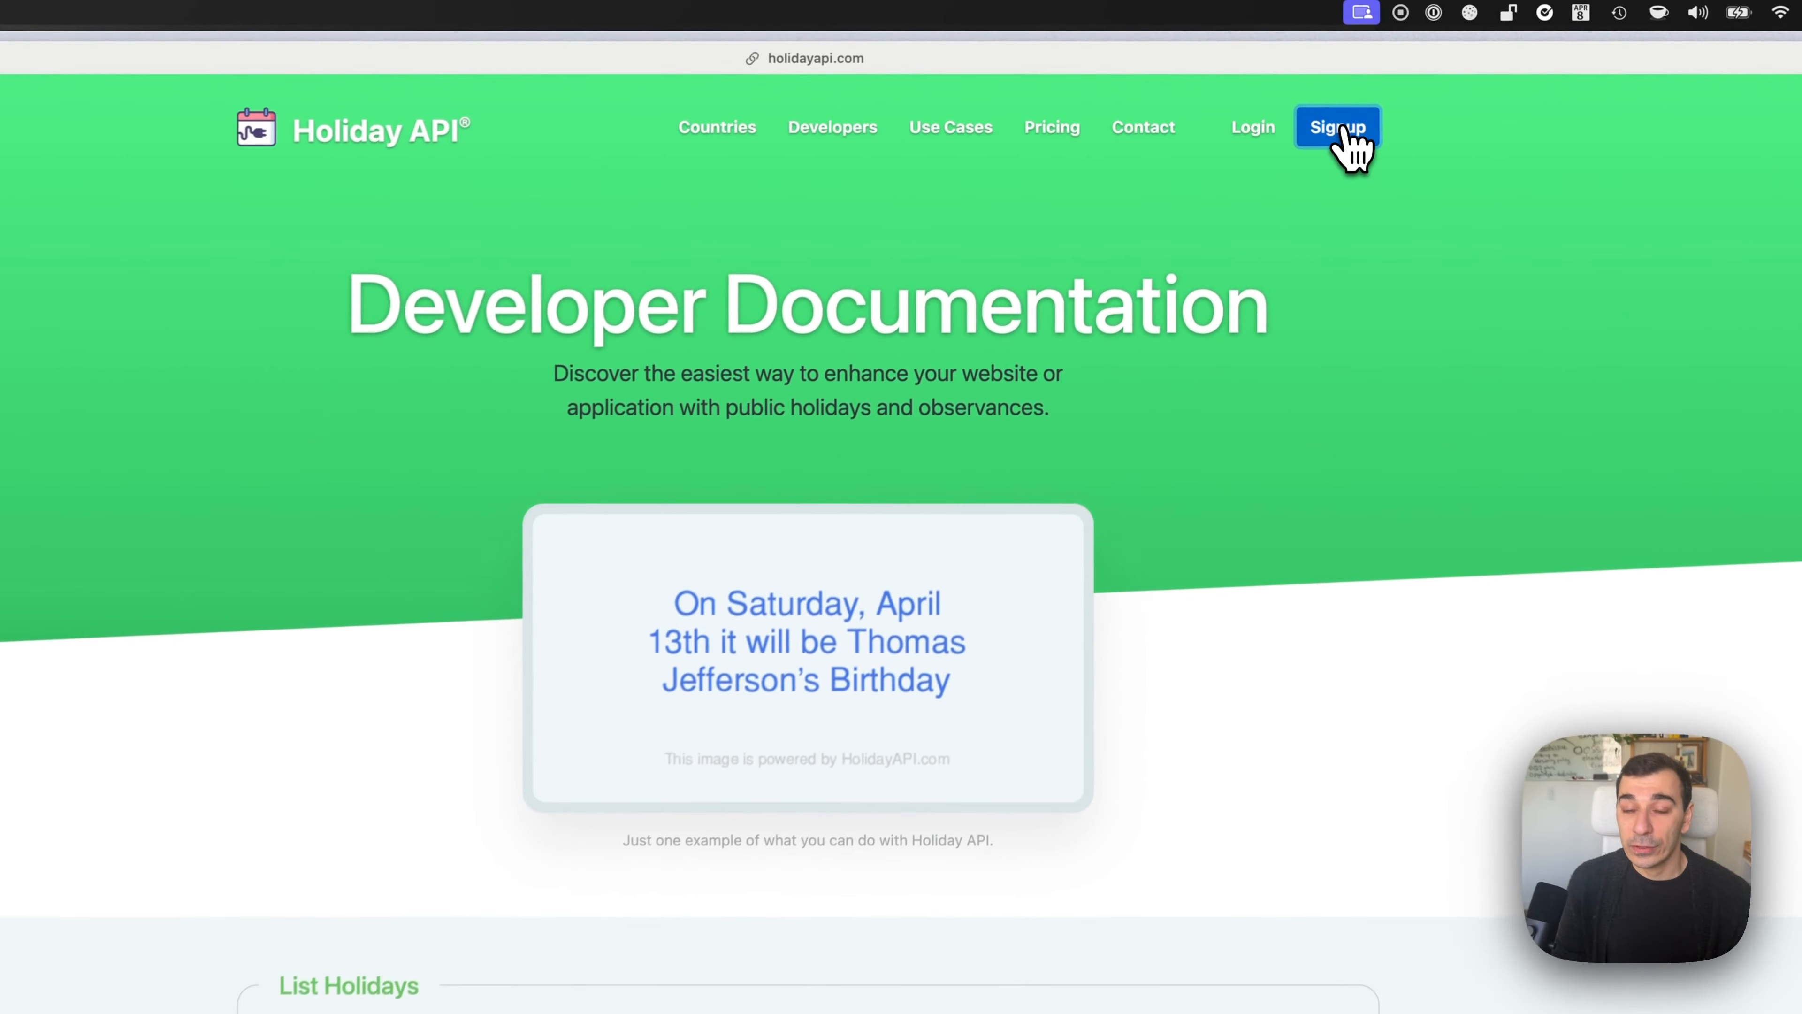
# Open the Holiday API sign-up form and enter the account's e-mail address.
pyautogui.click(1352, 86)
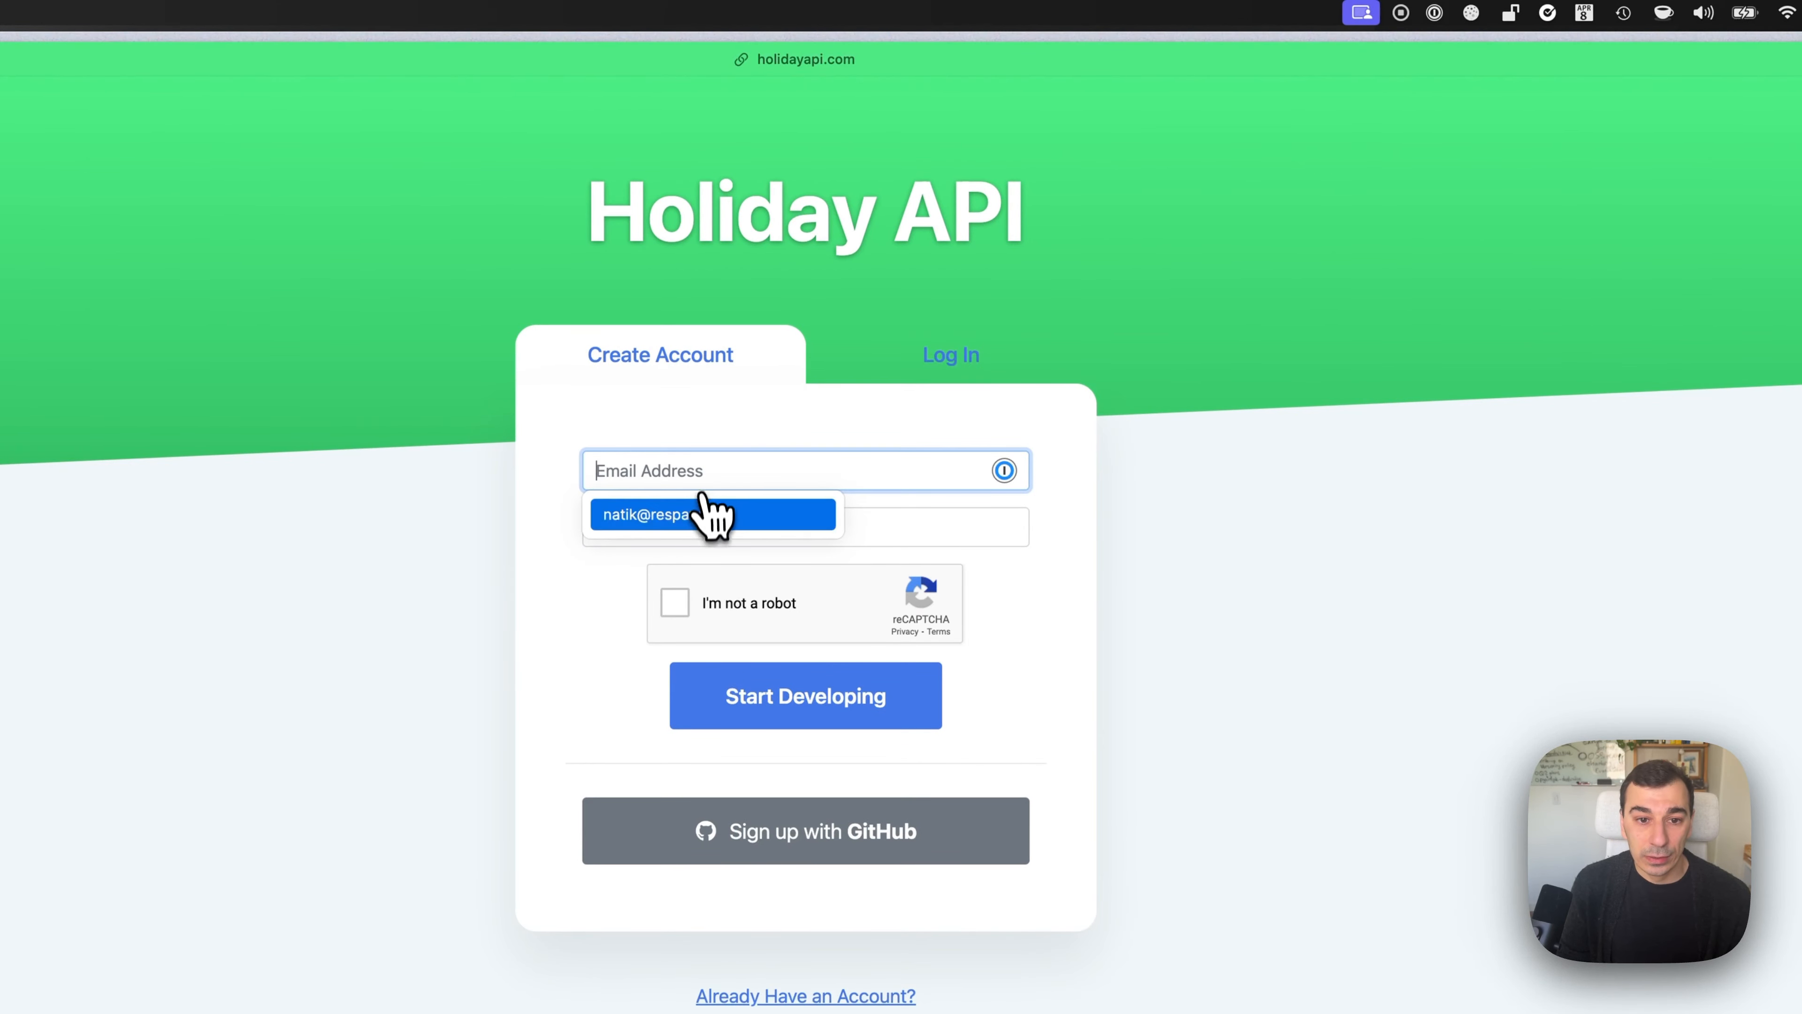
pyautogui.click(753, 465)
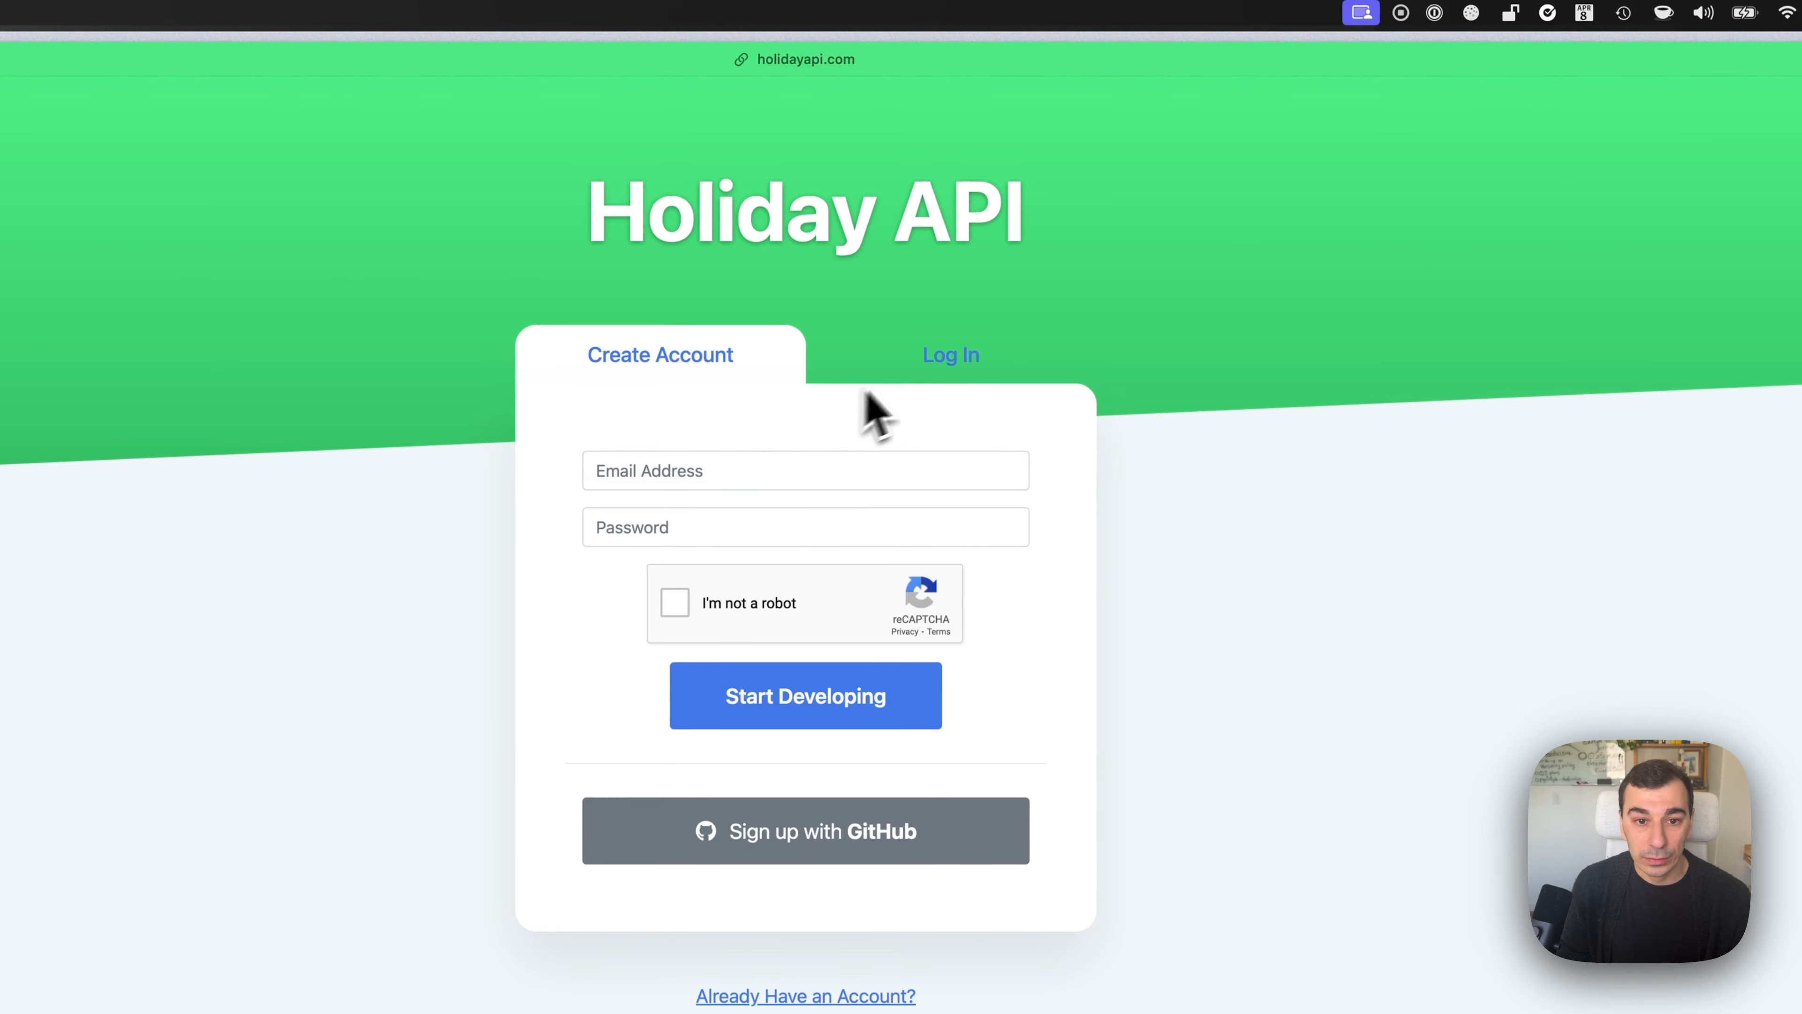
pyautogui.click(816, 465)
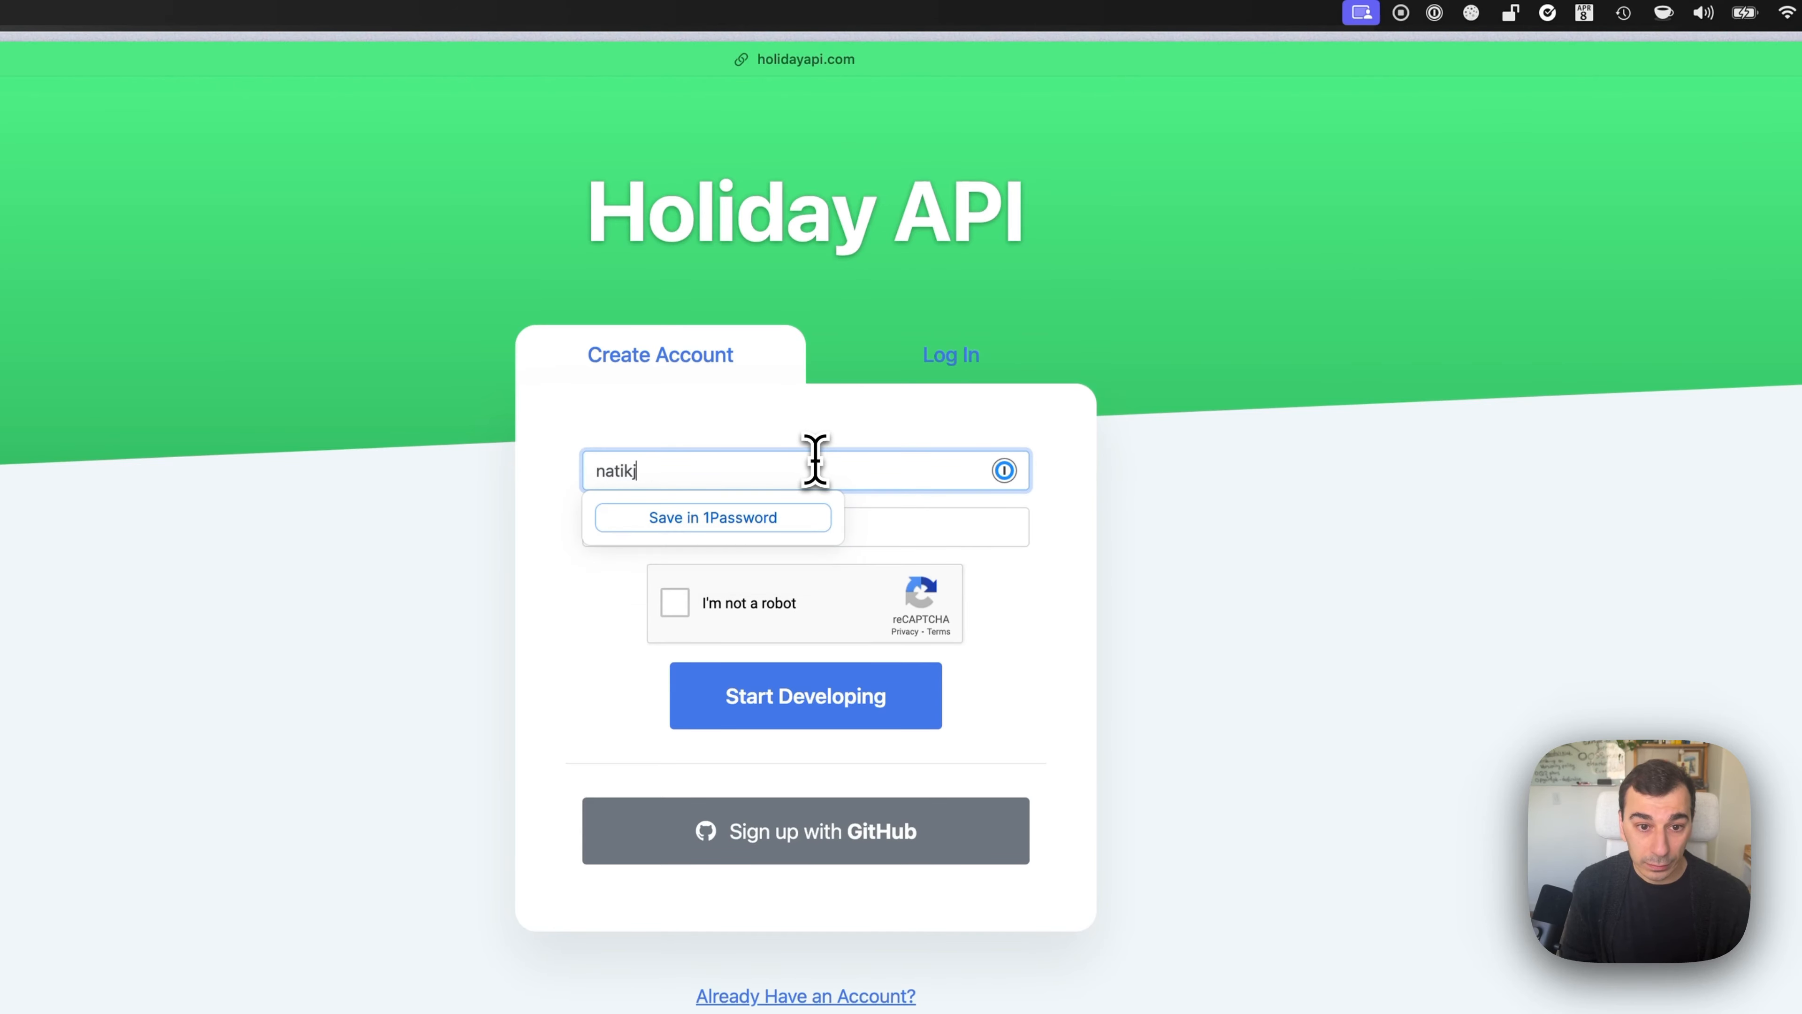
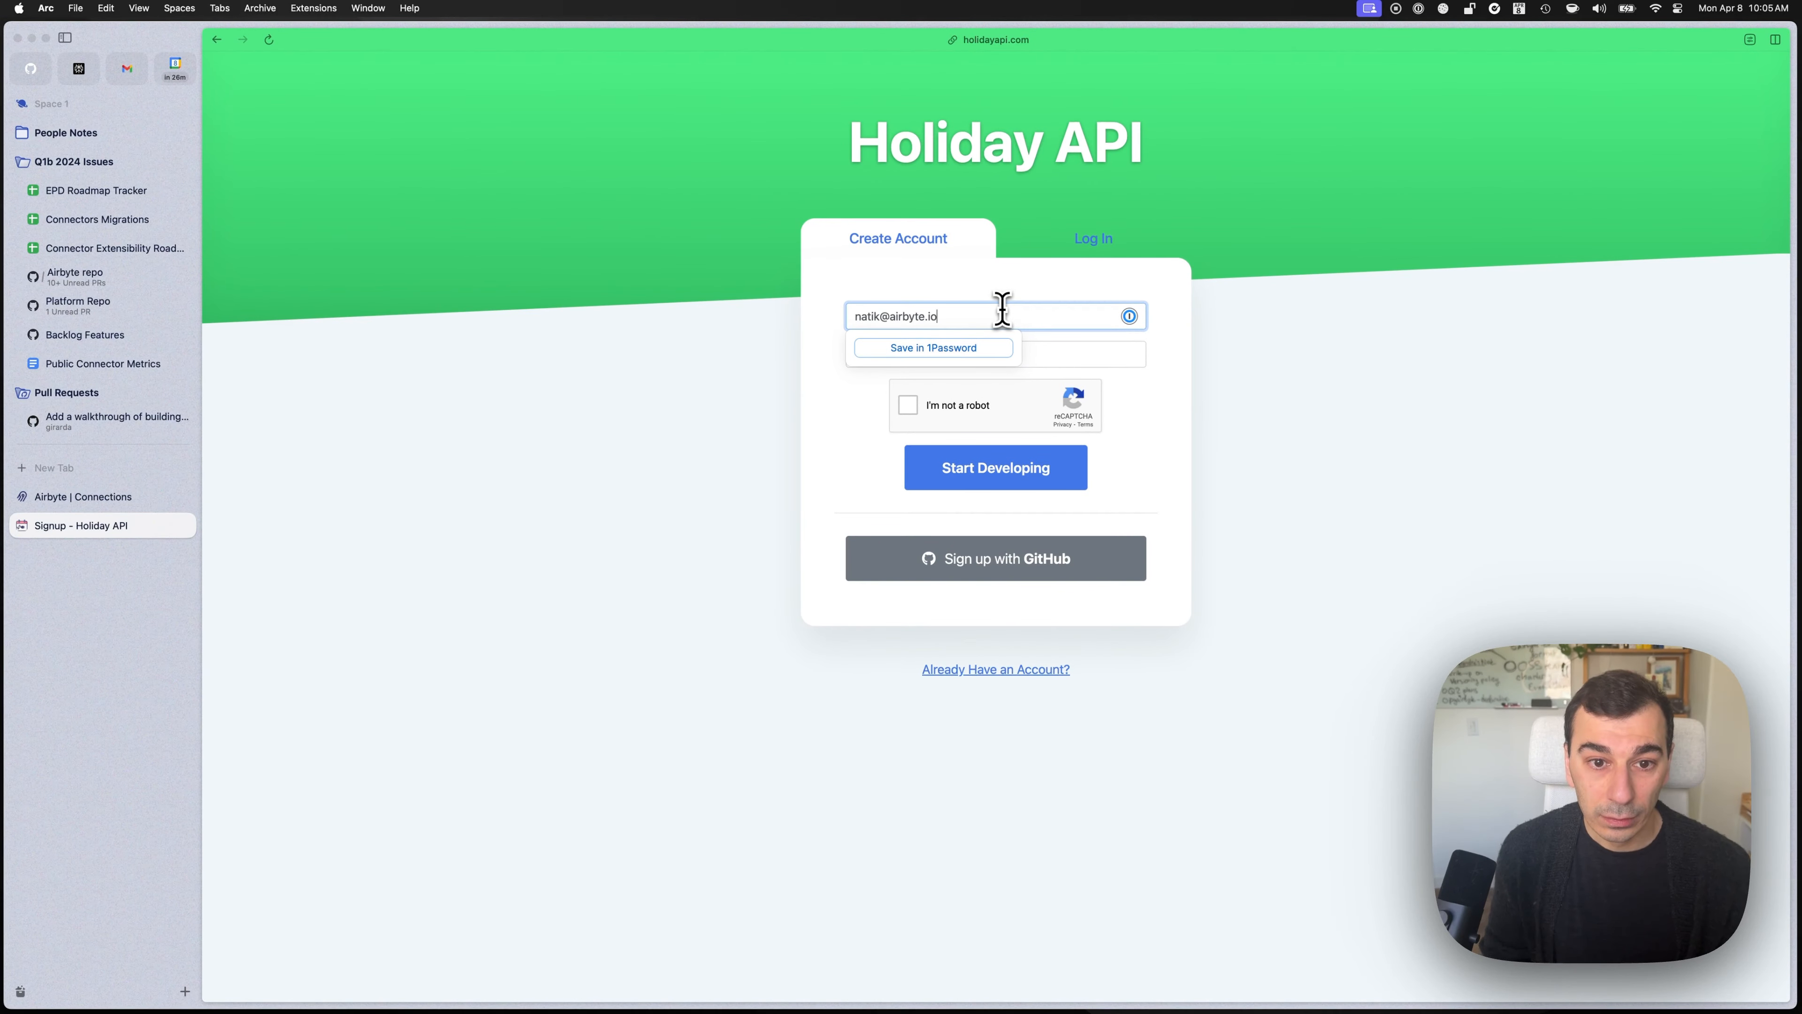
# Use the suggested password, pass the reCAPTCHA, and submit with Start Developing.
pyautogui.click(999, 353)
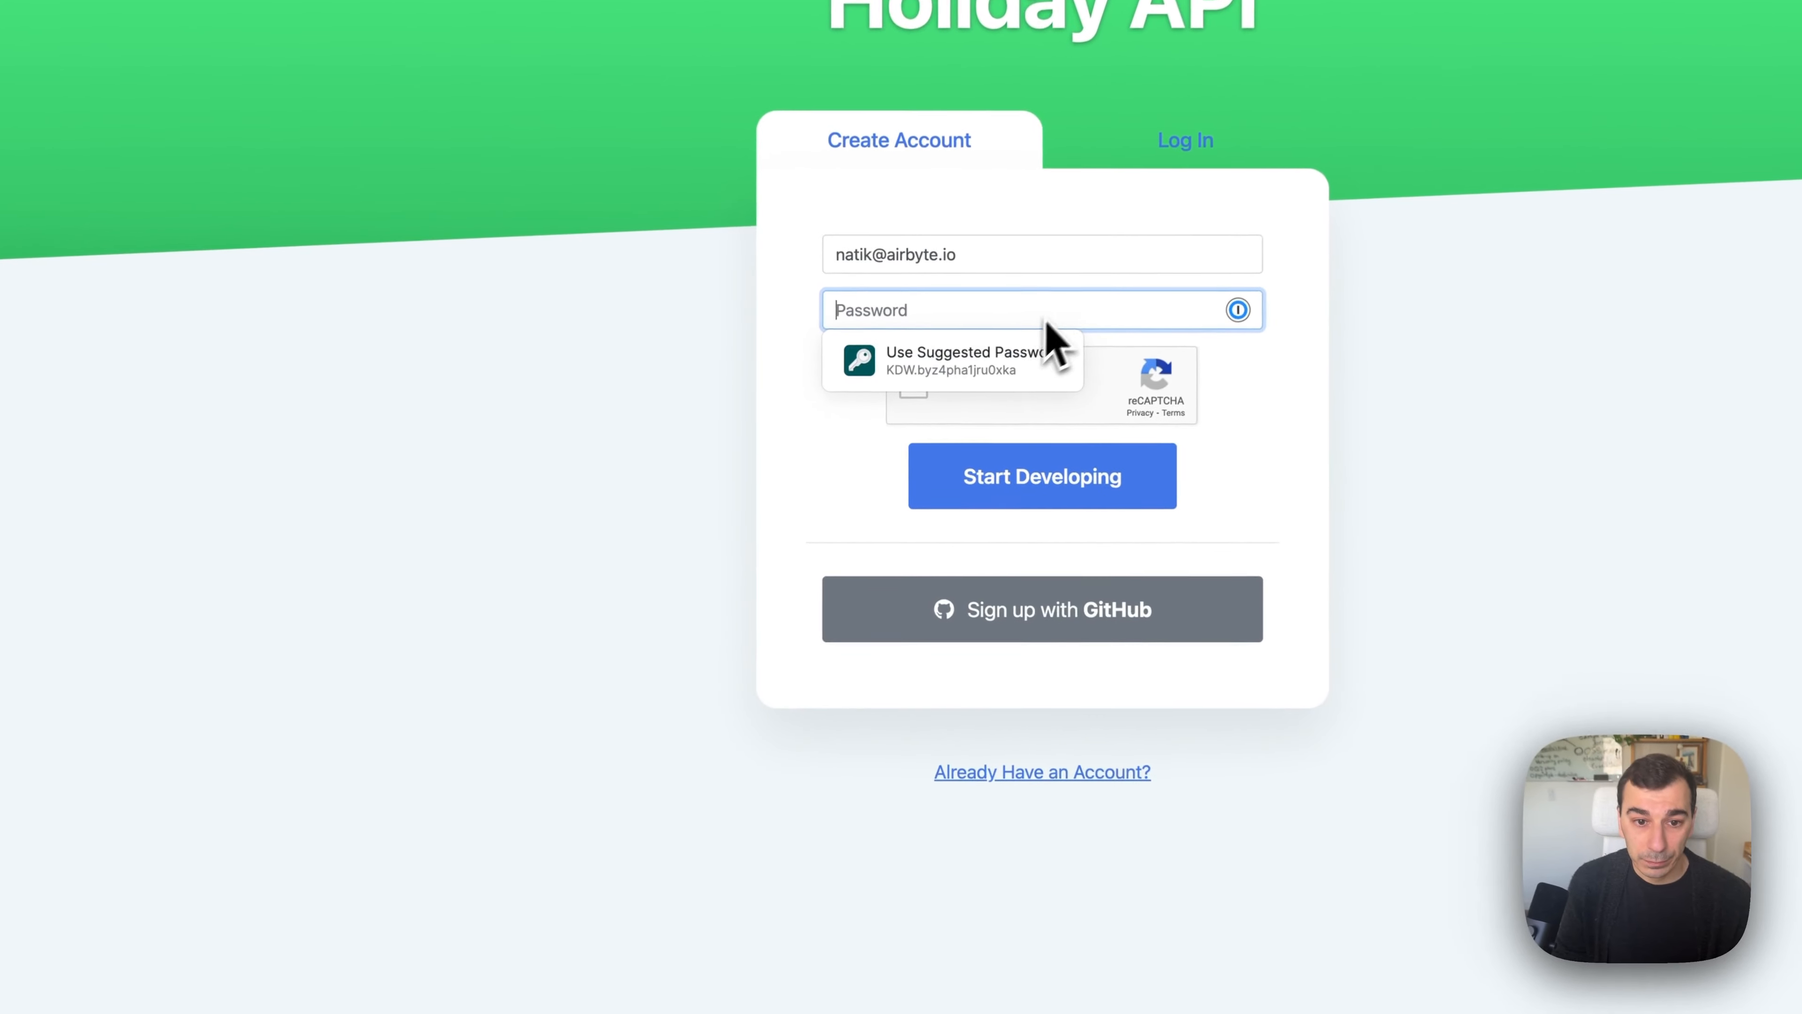
pyautogui.click(1046, 264)
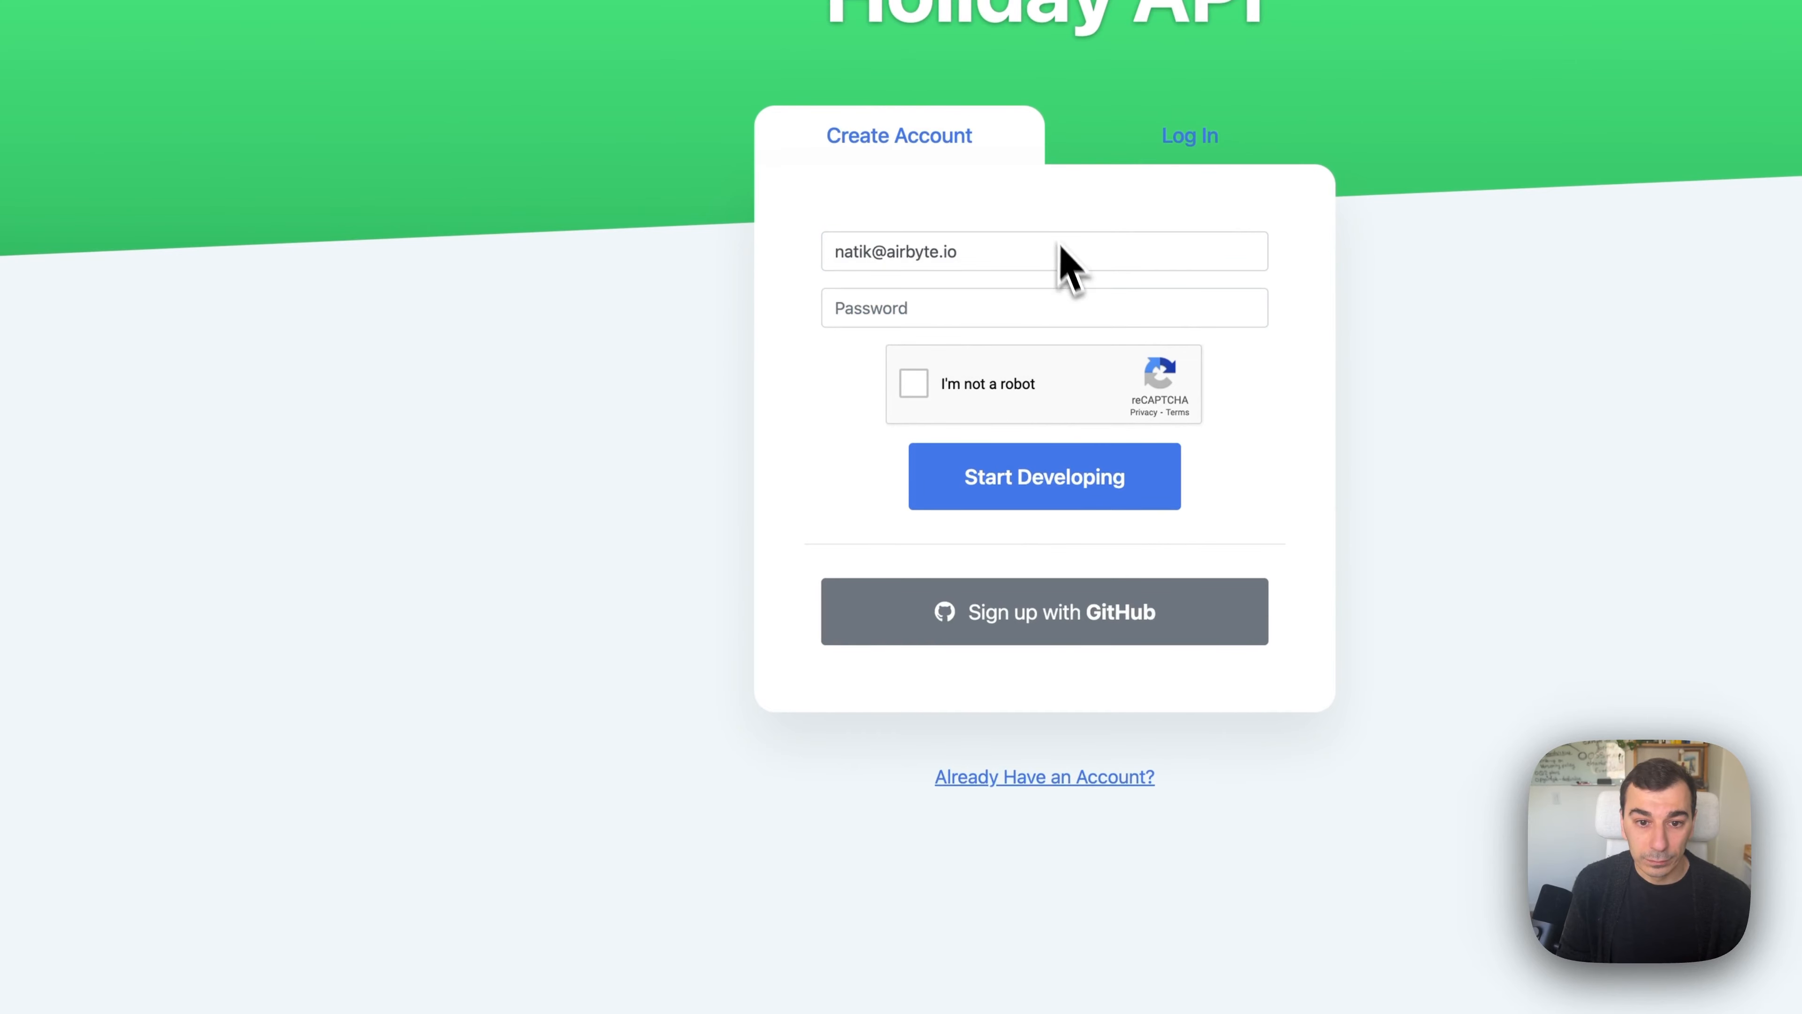
pyautogui.click(1092, 313)
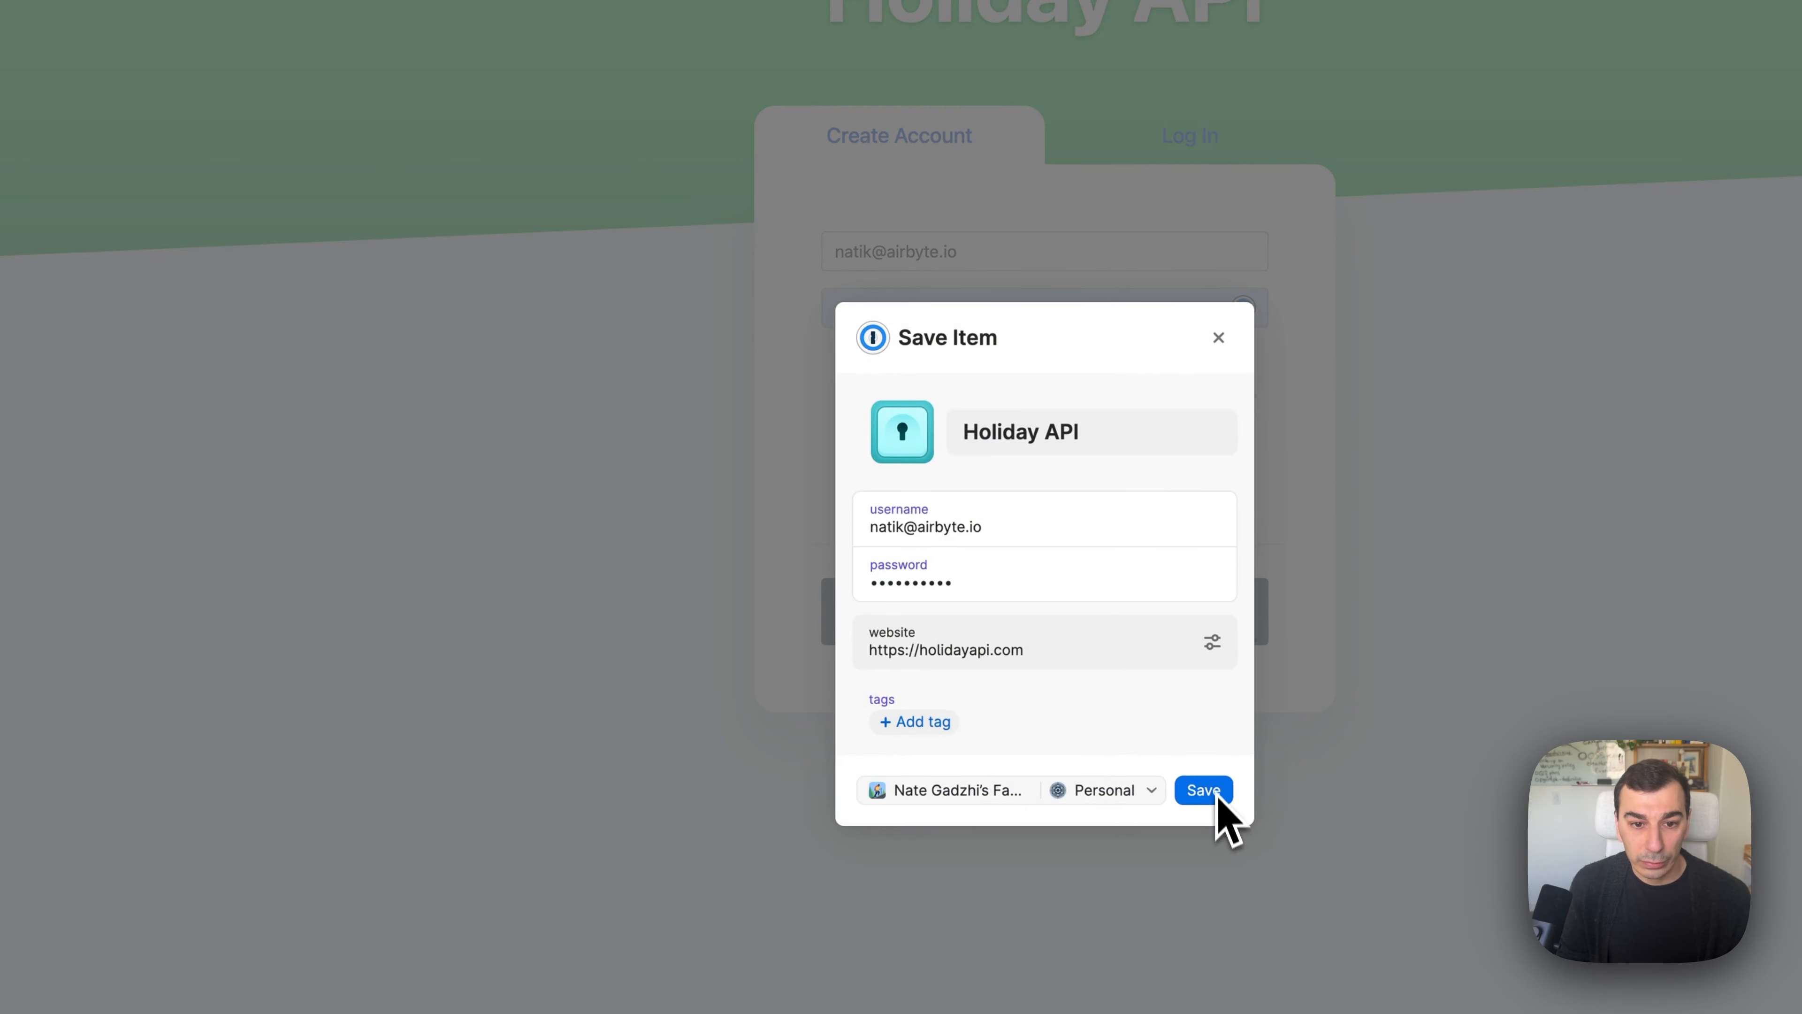
pyautogui.click(1217, 796)
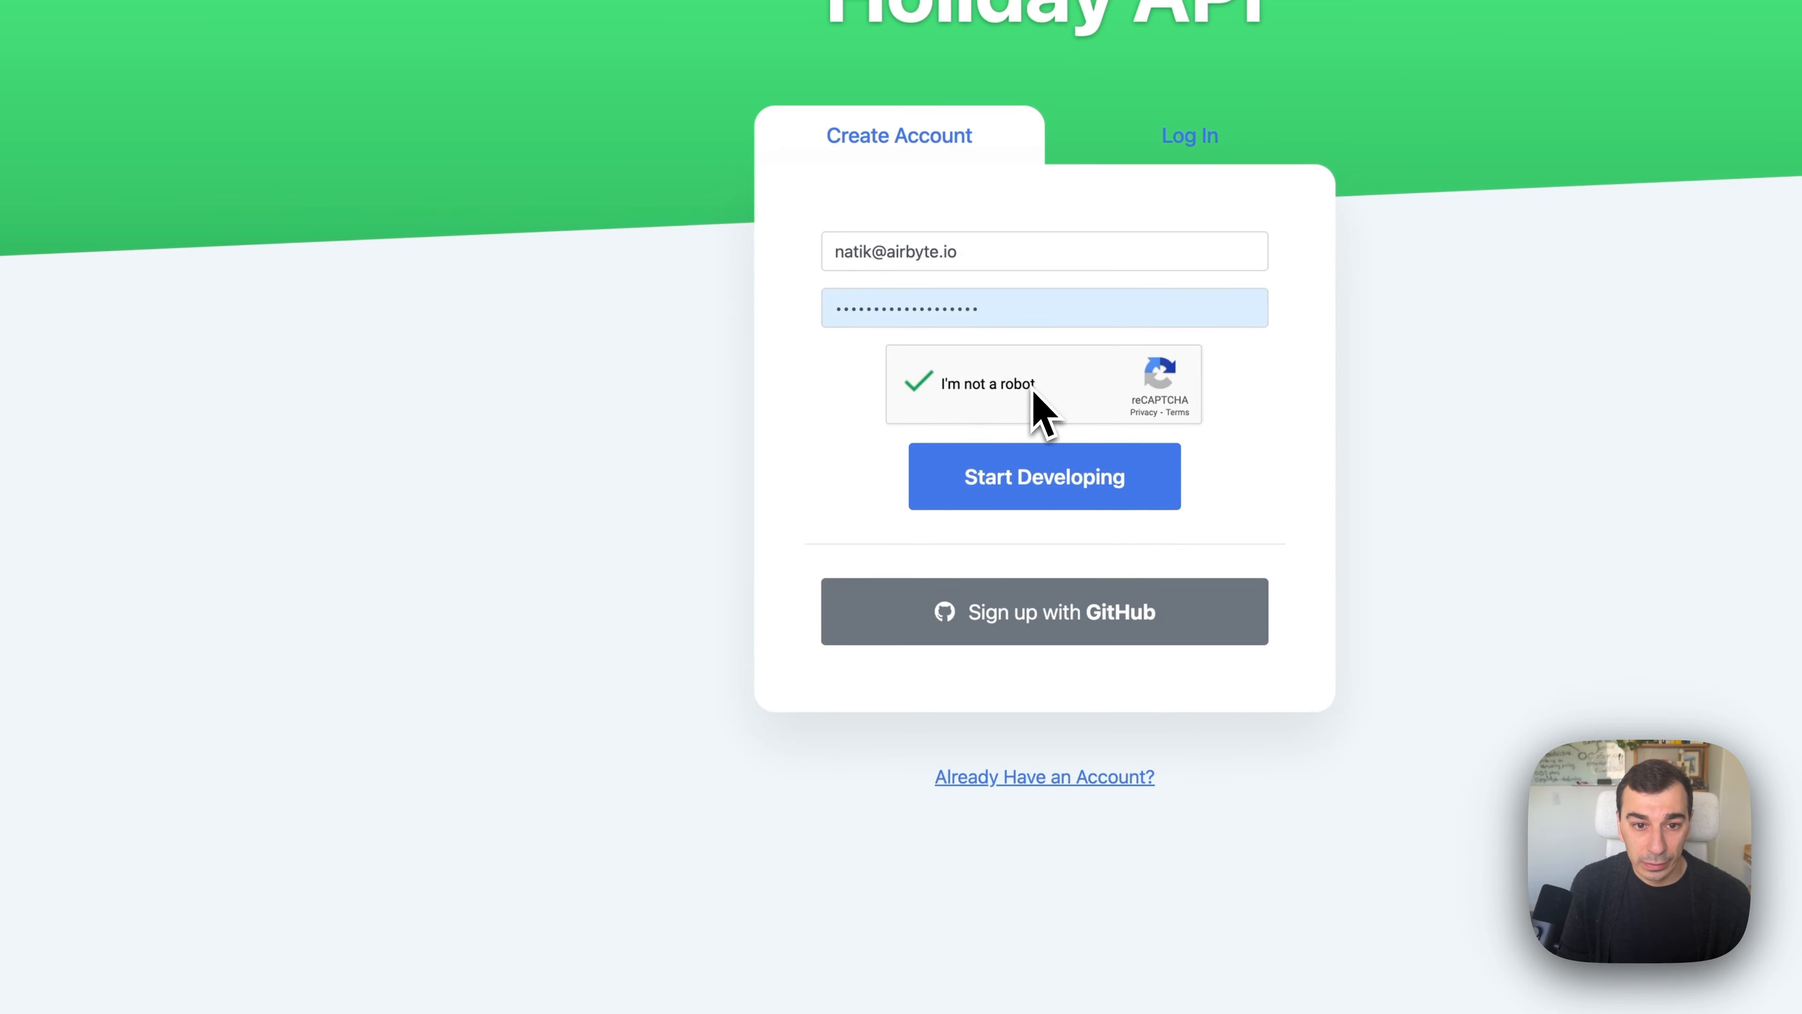
pyautogui.click(990, 255)
pyautogui.click(1315, 503)
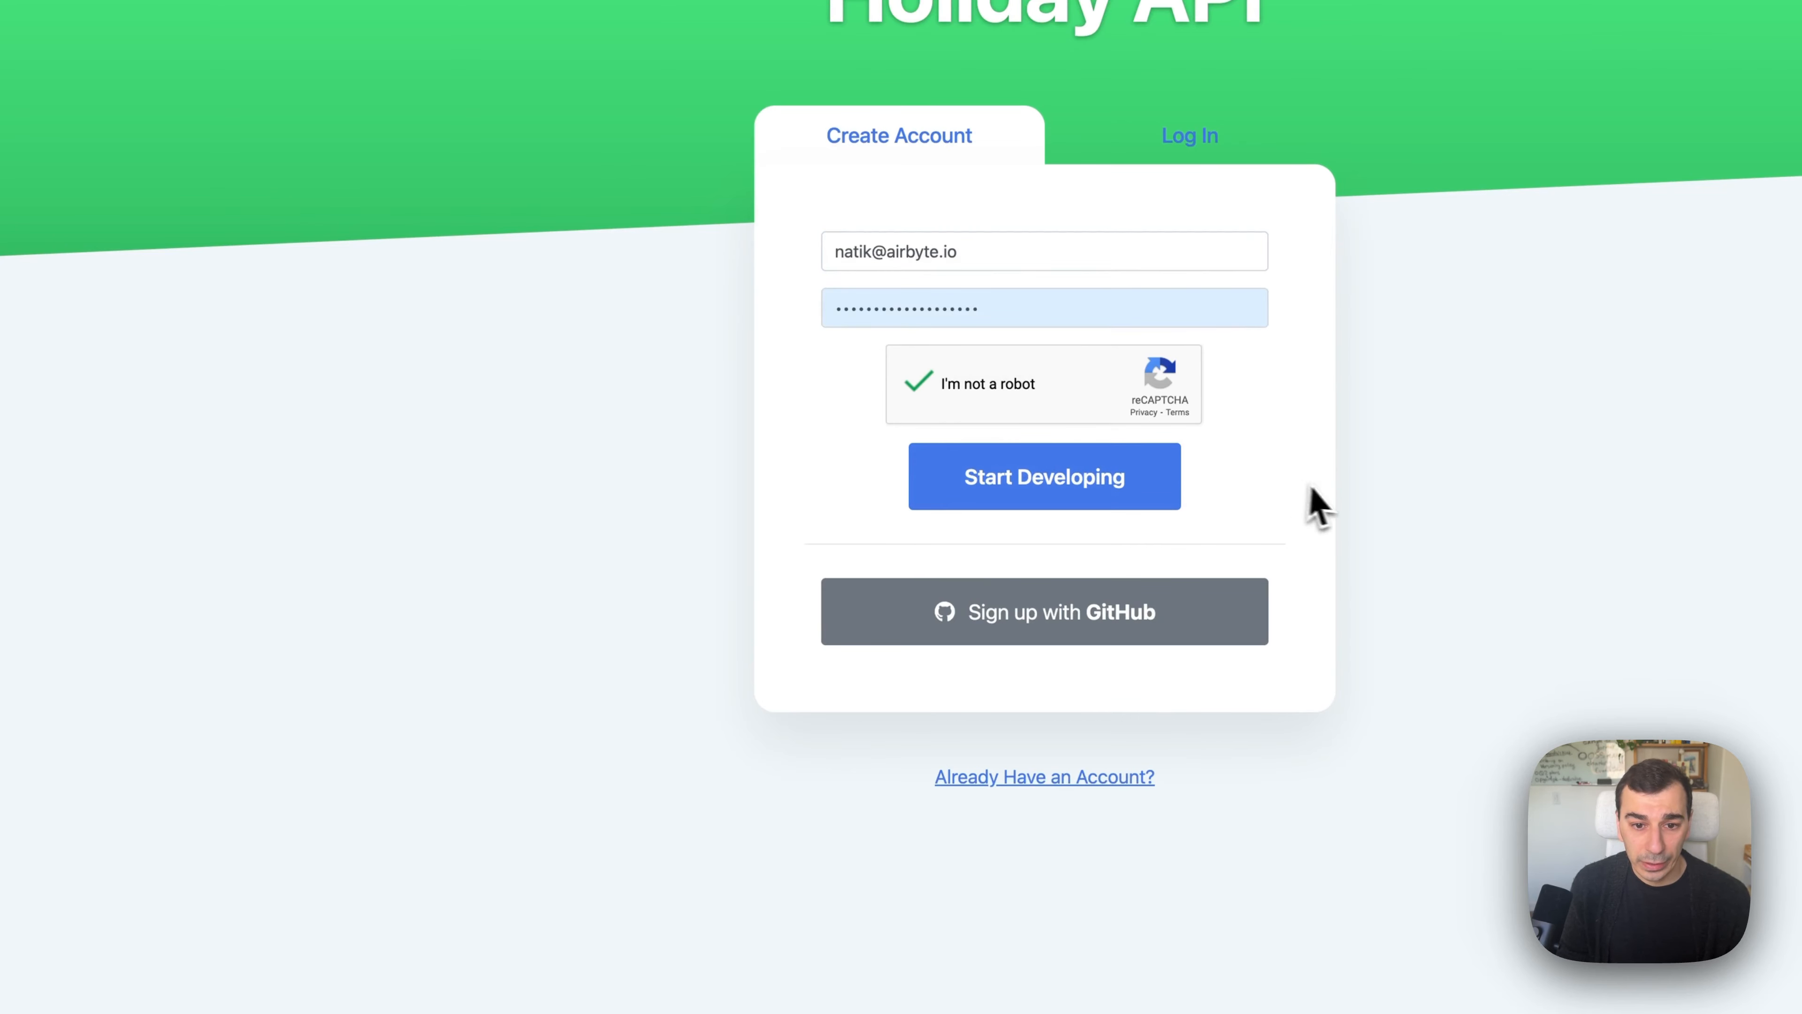
pyautogui.click(1126, 473)
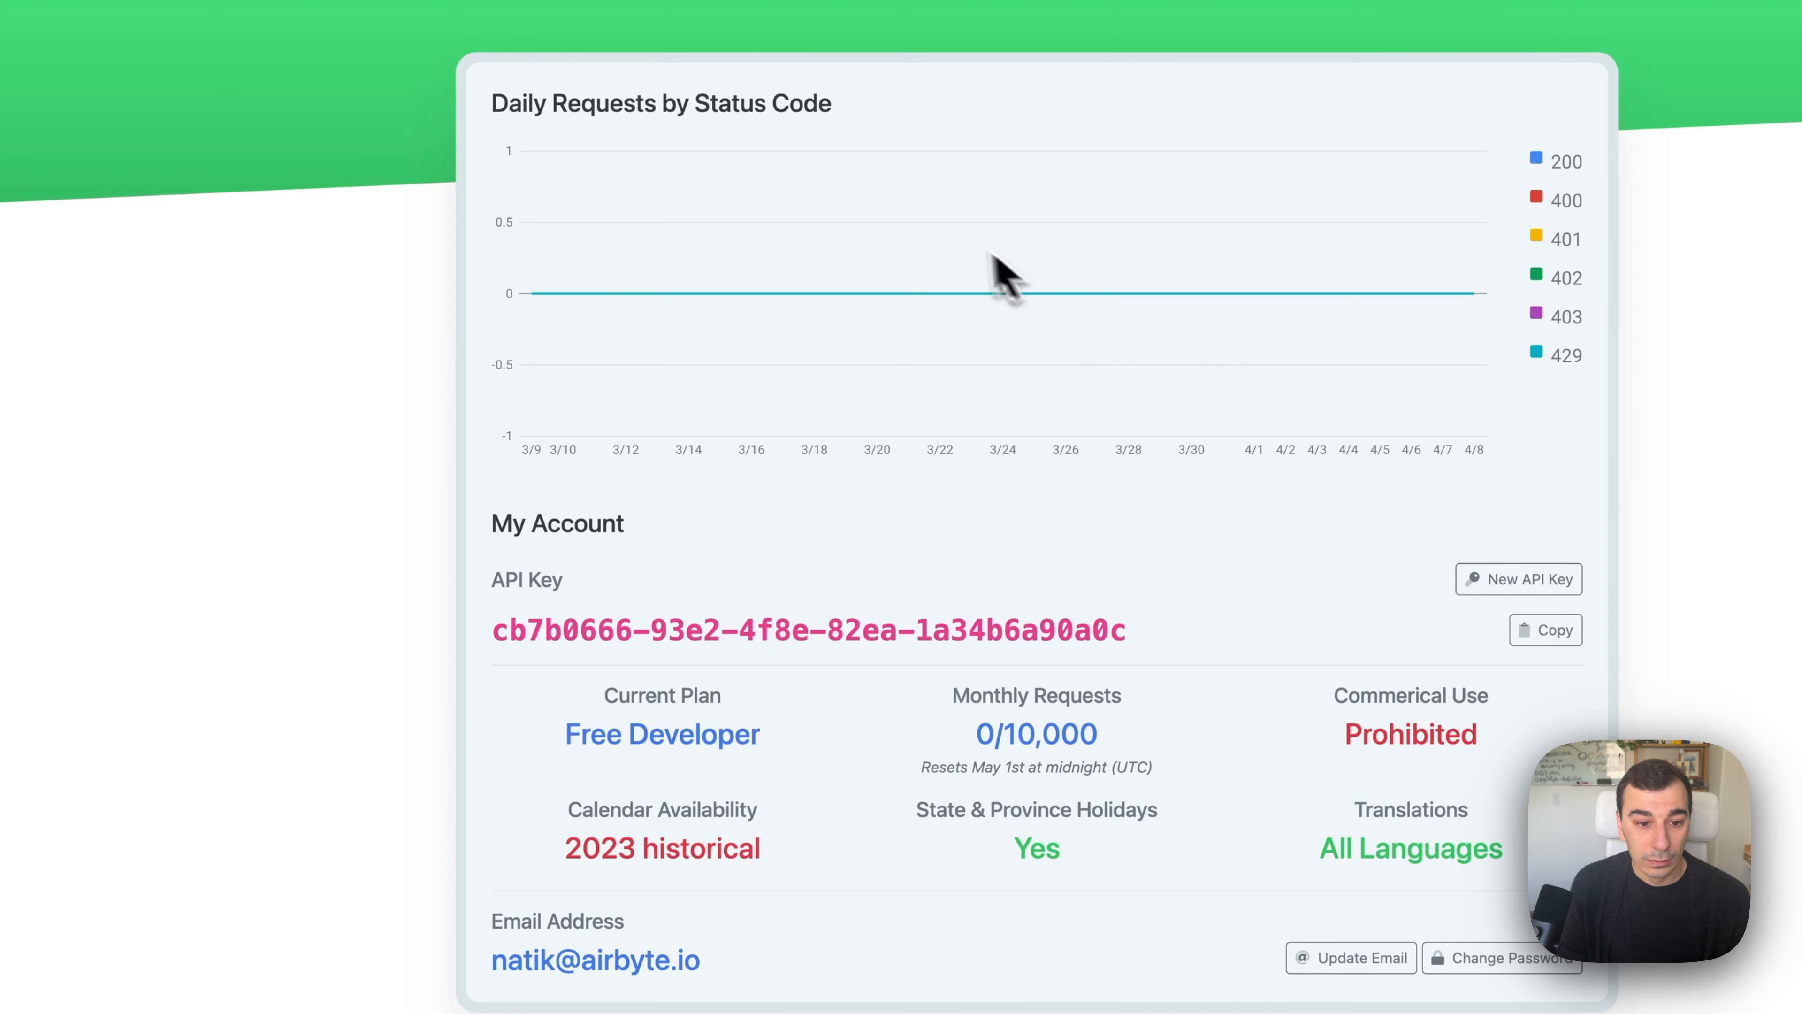
# Copy the new API key and reload the docs to see it in the List Holidays cURL example.
pyautogui.moveTo(1127, 631); pyautogui.dragTo(492, 634)
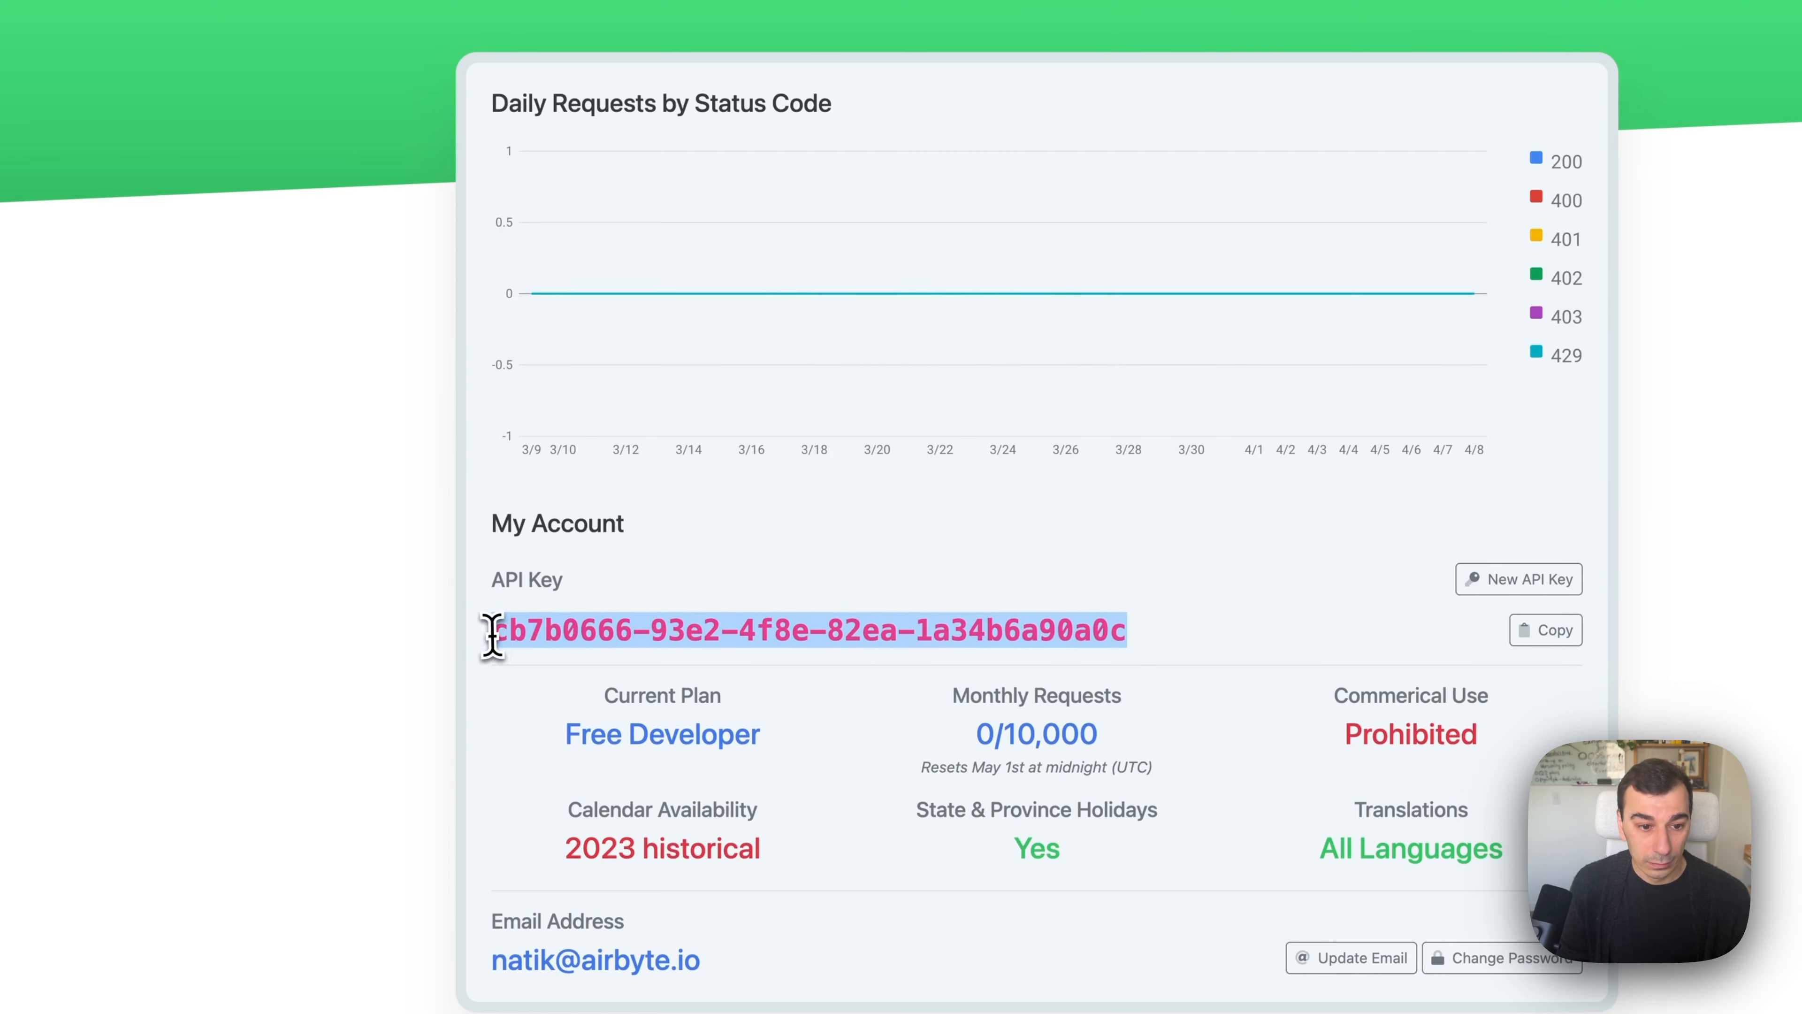
pyautogui.click(537, 639)
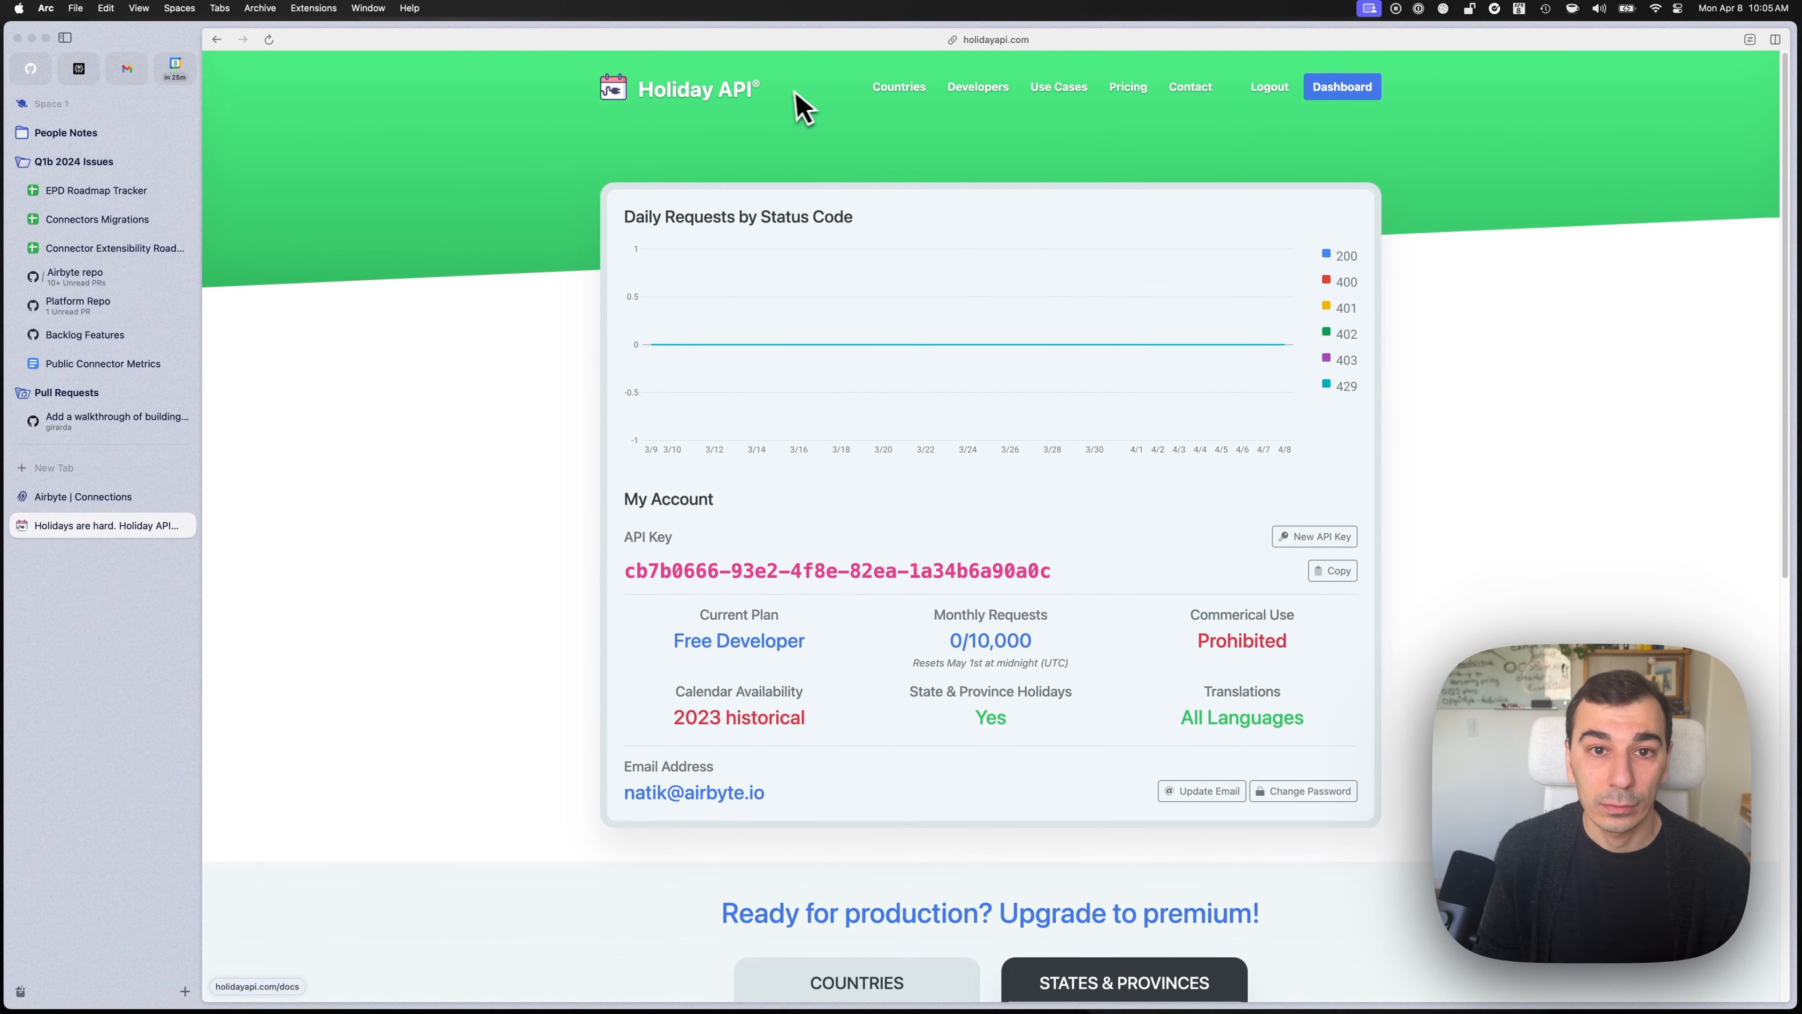
pyautogui.press('super+r')
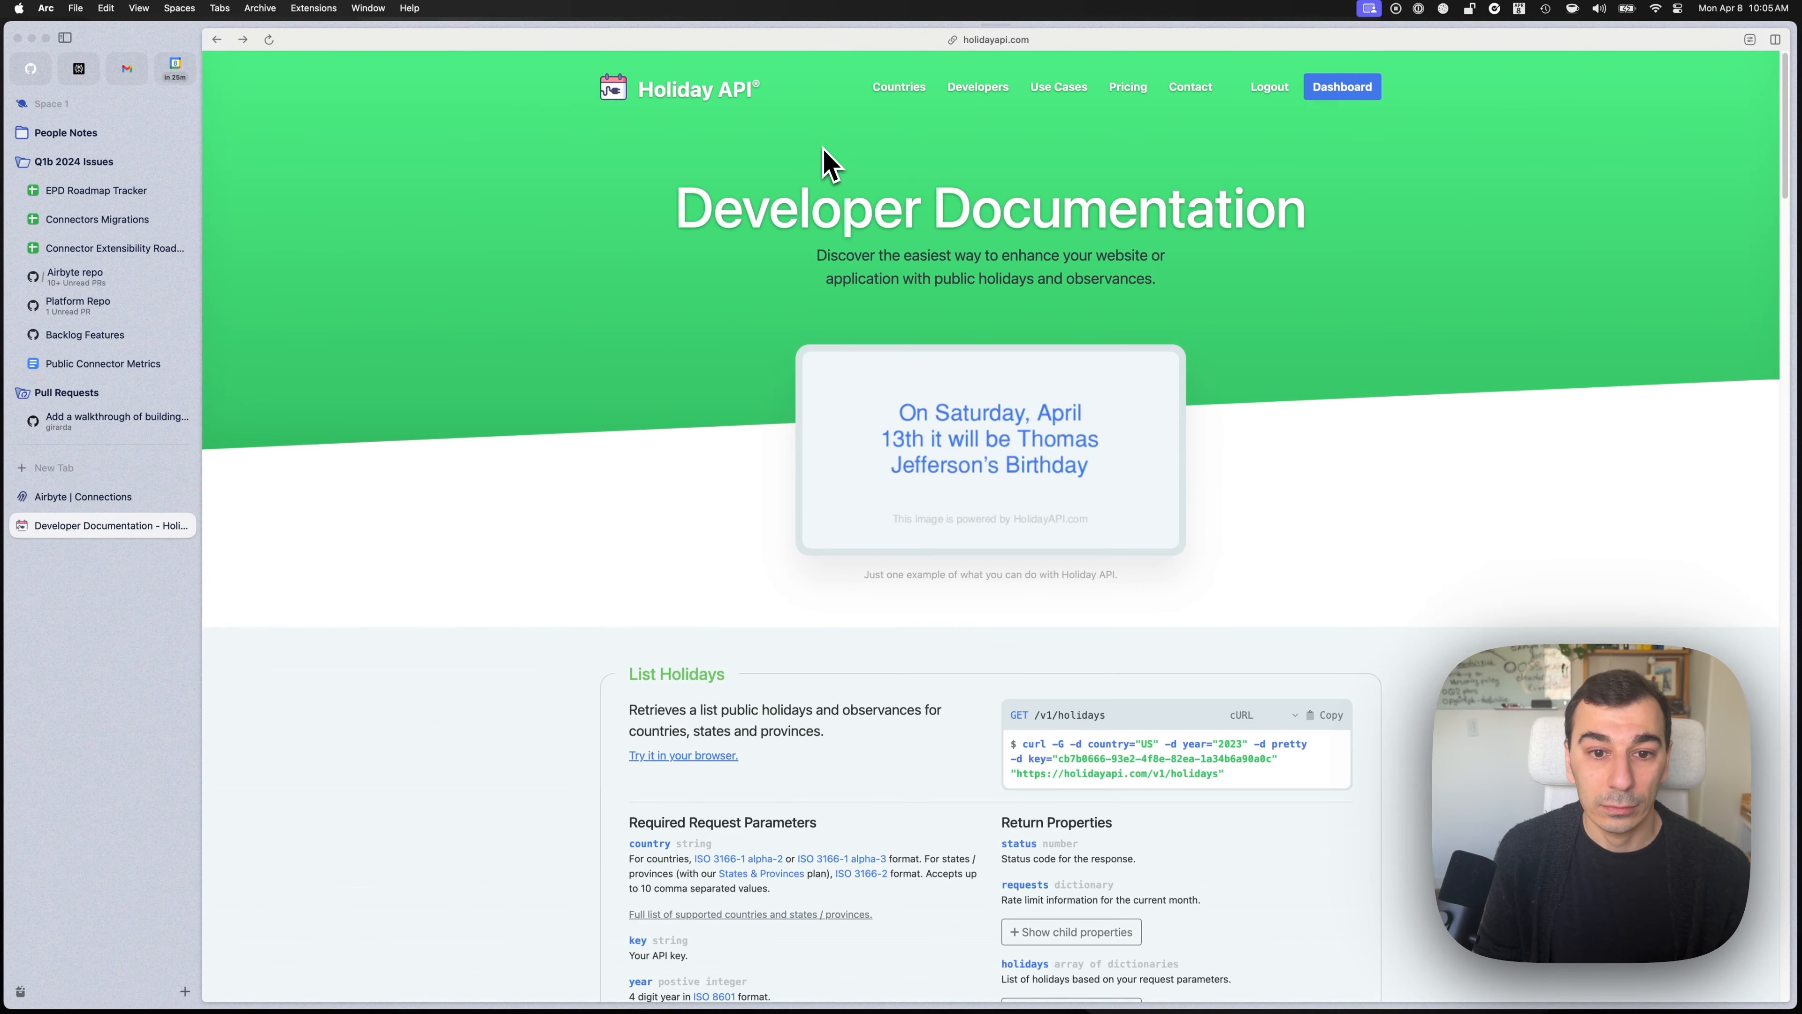
pyautogui.scroll(-7, 848, 294)
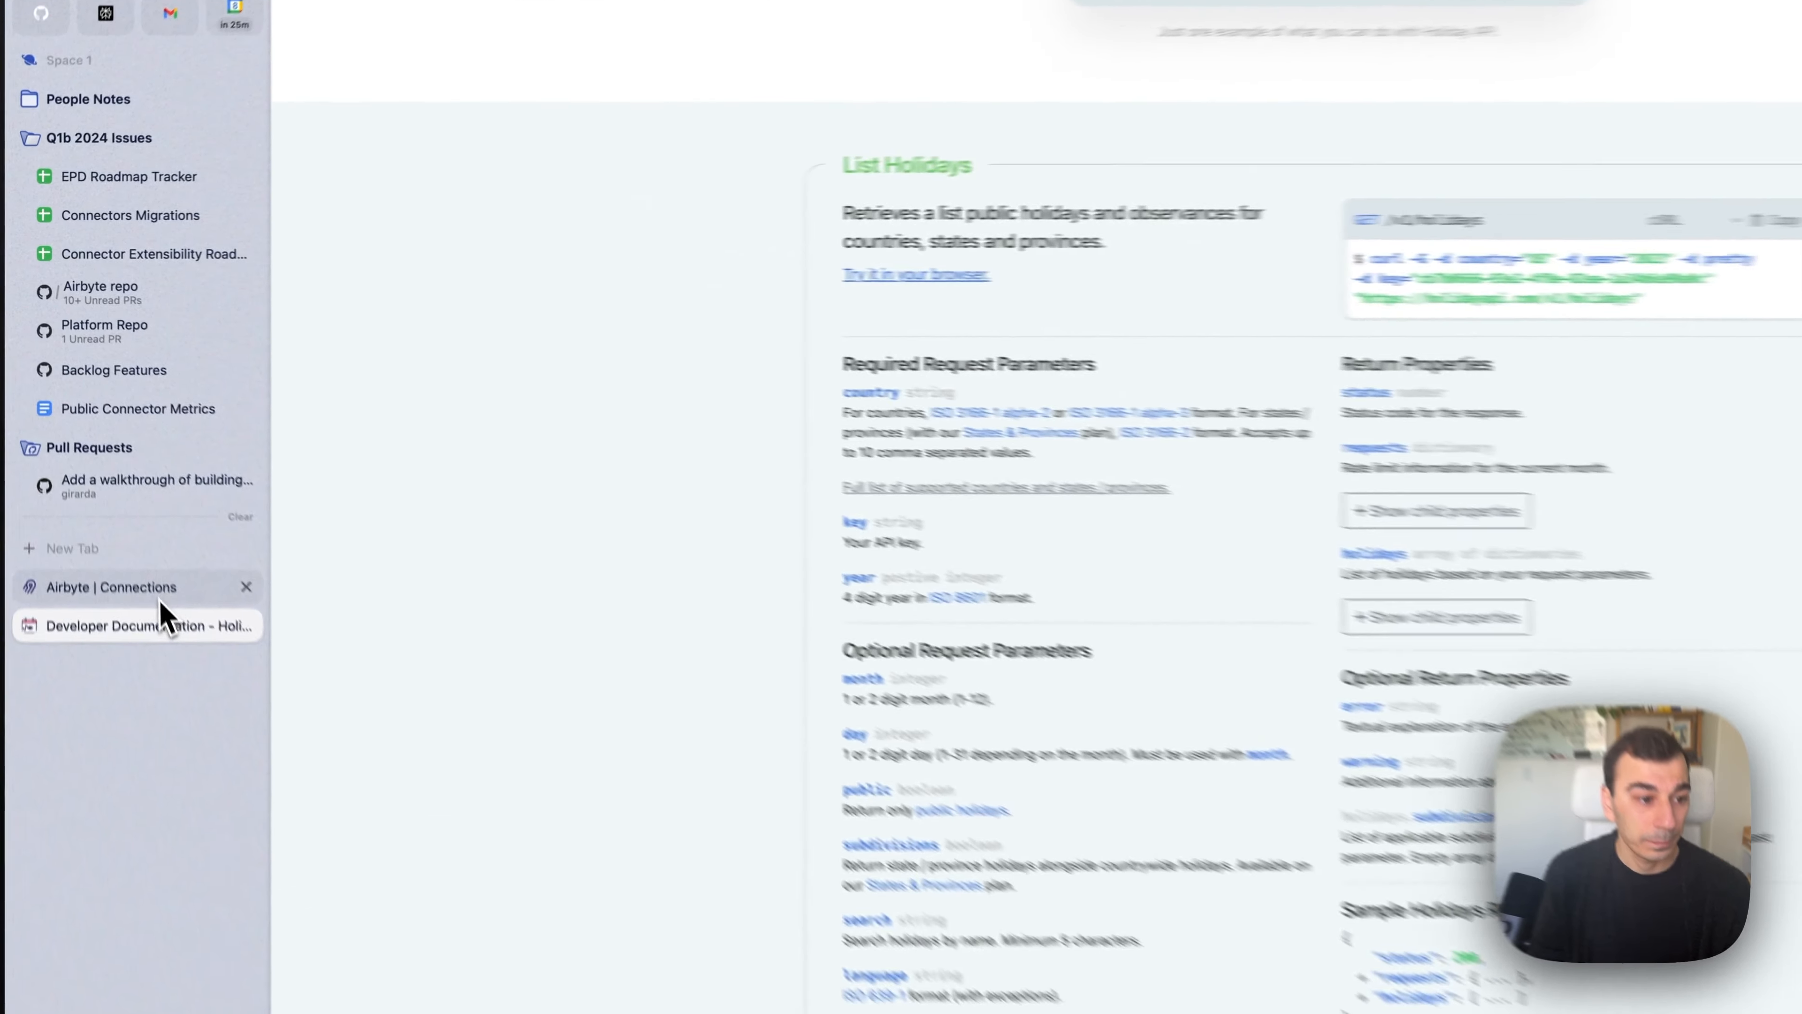
# Start a new custom connector from scratch in Airbyte Connector Builder.
pyautogui.click(85, 496)
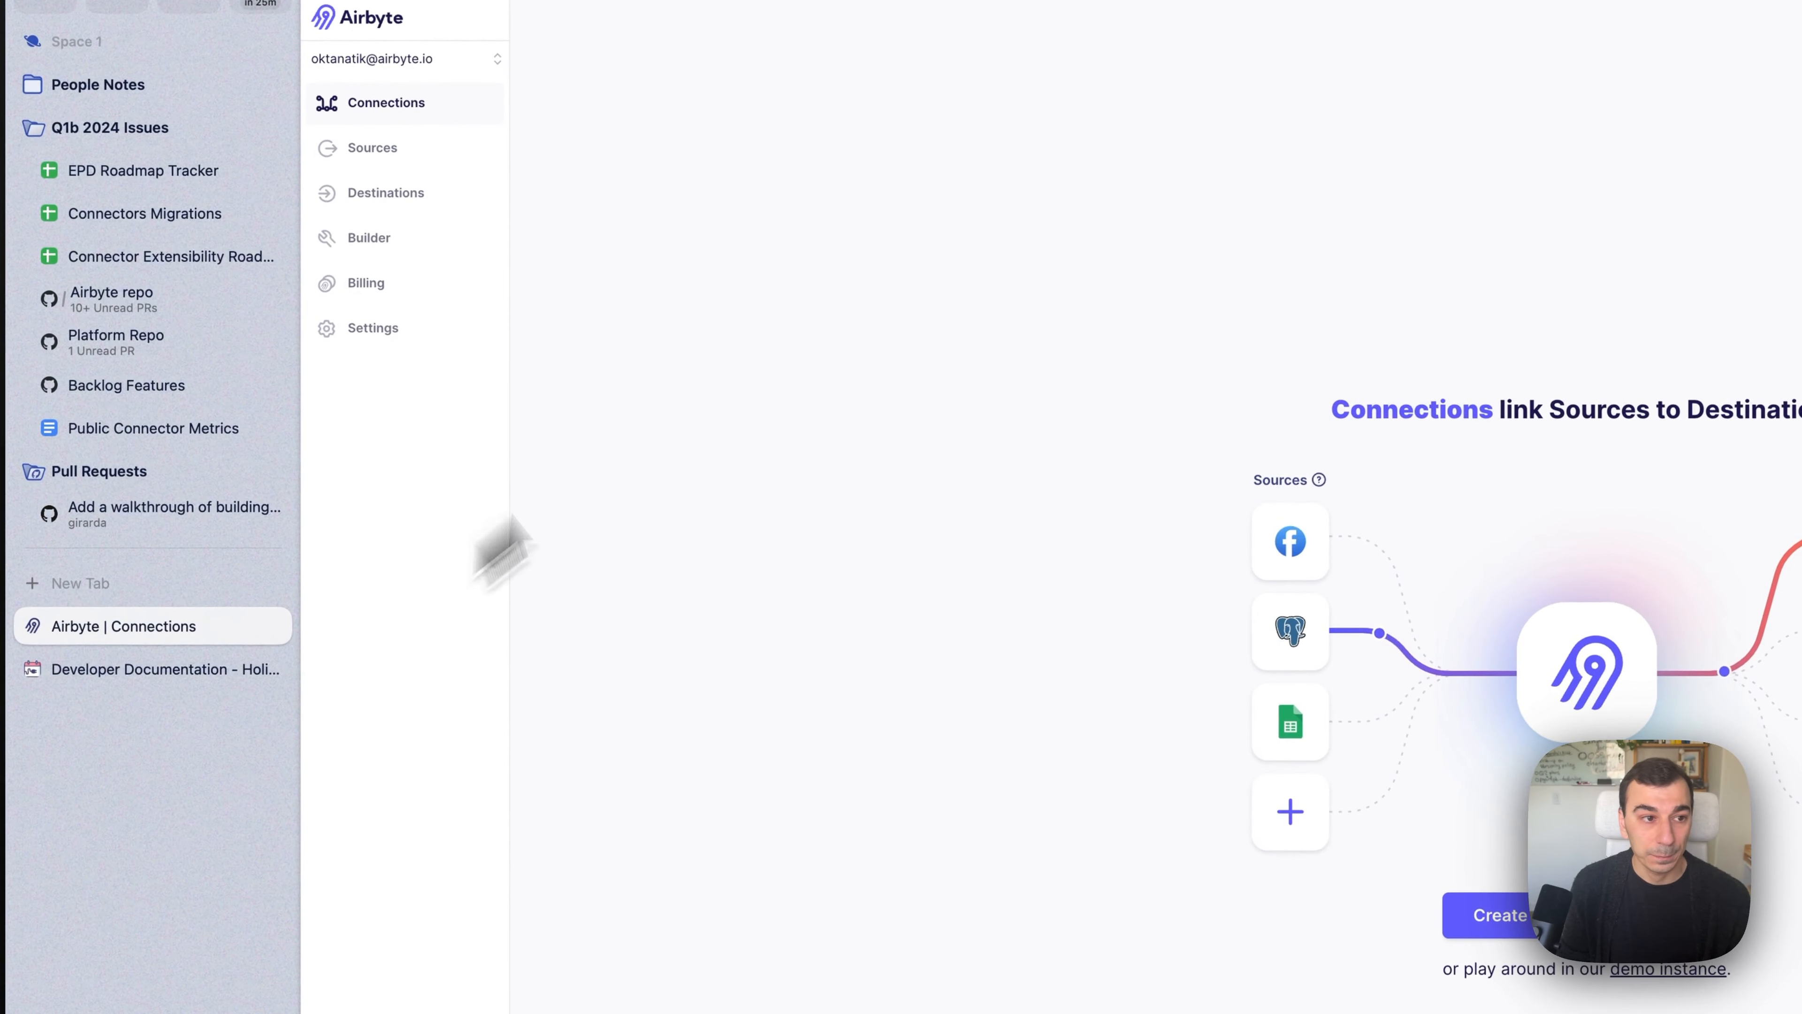
pyautogui.click(366, 238)
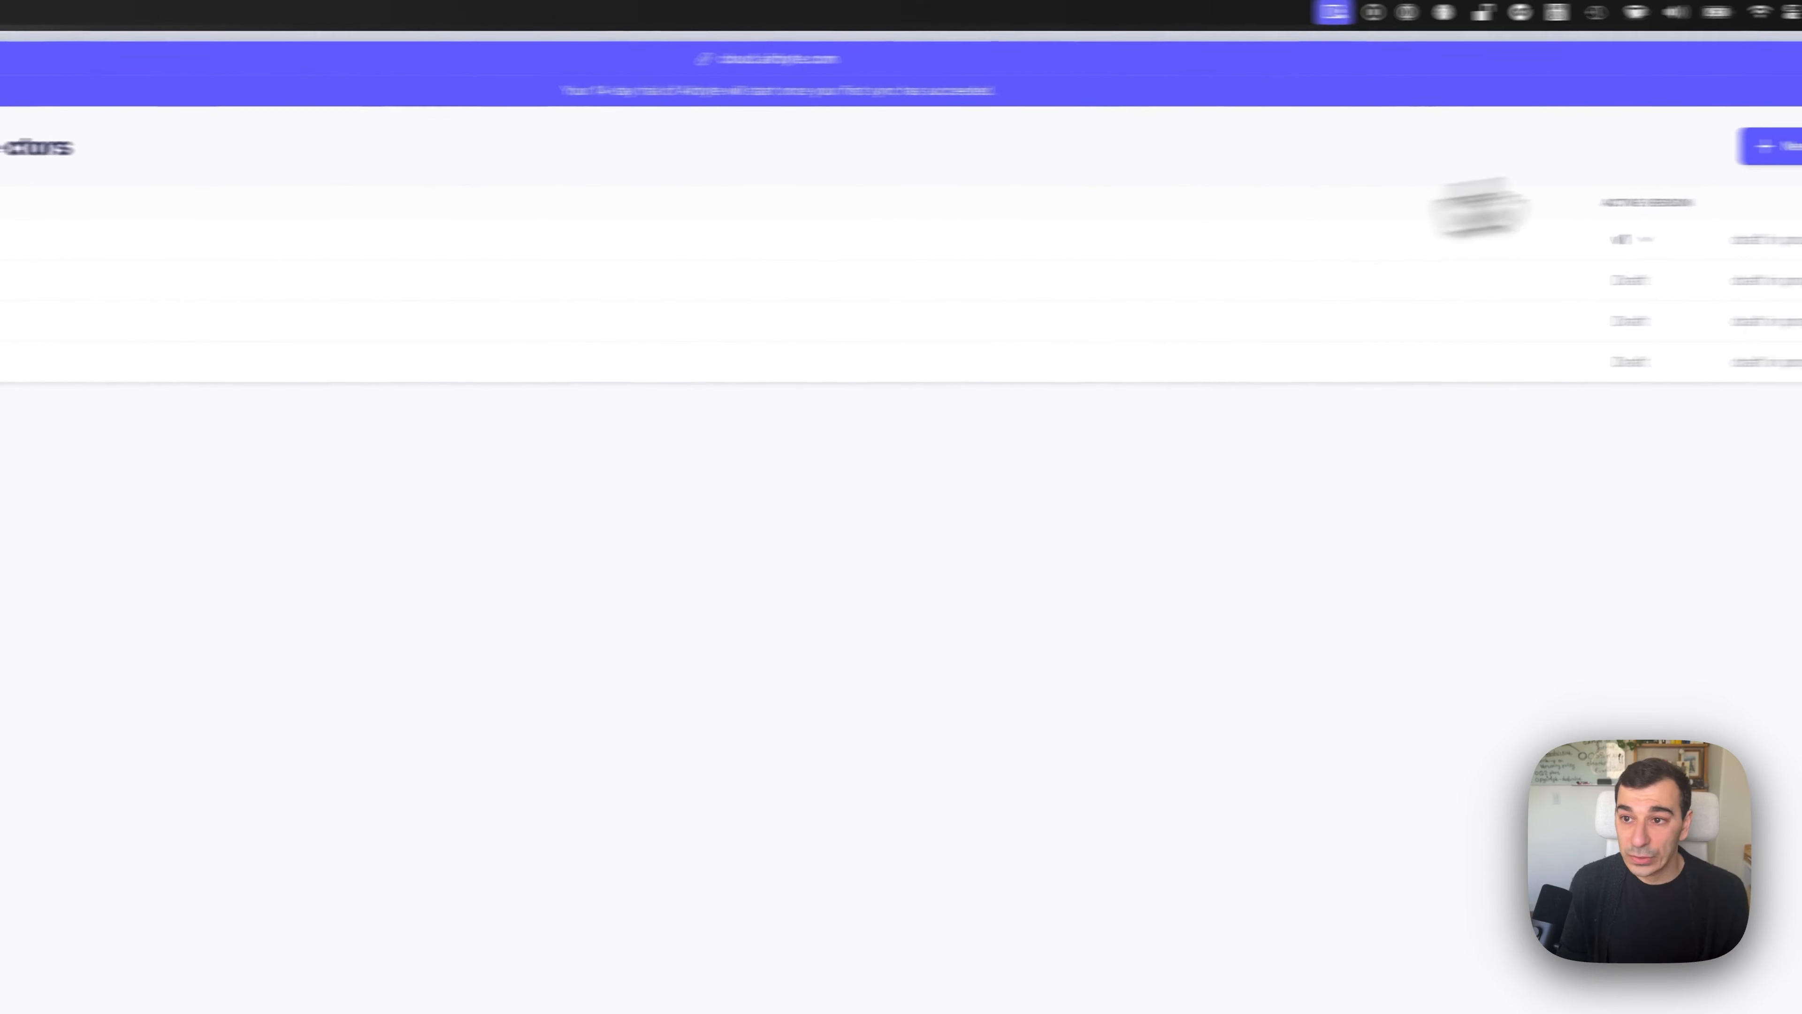
pyautogui.click(1777, 146)
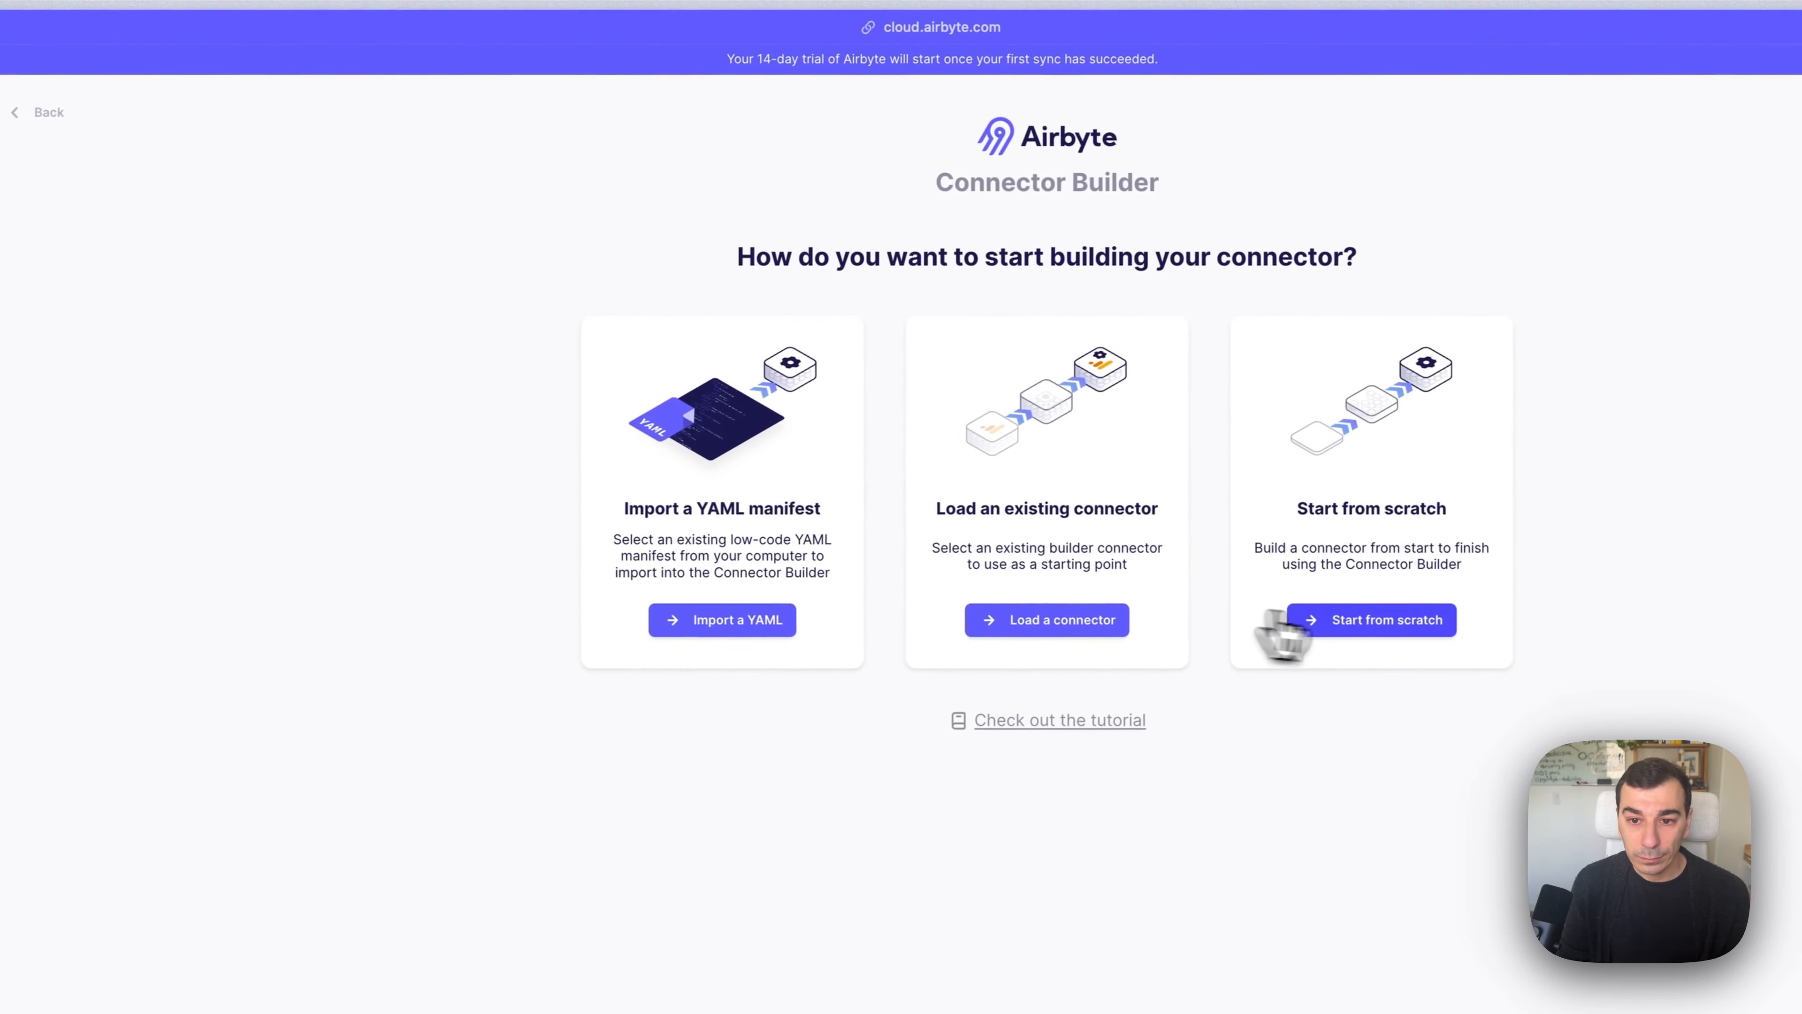
pyautogui.click(1372, 628)
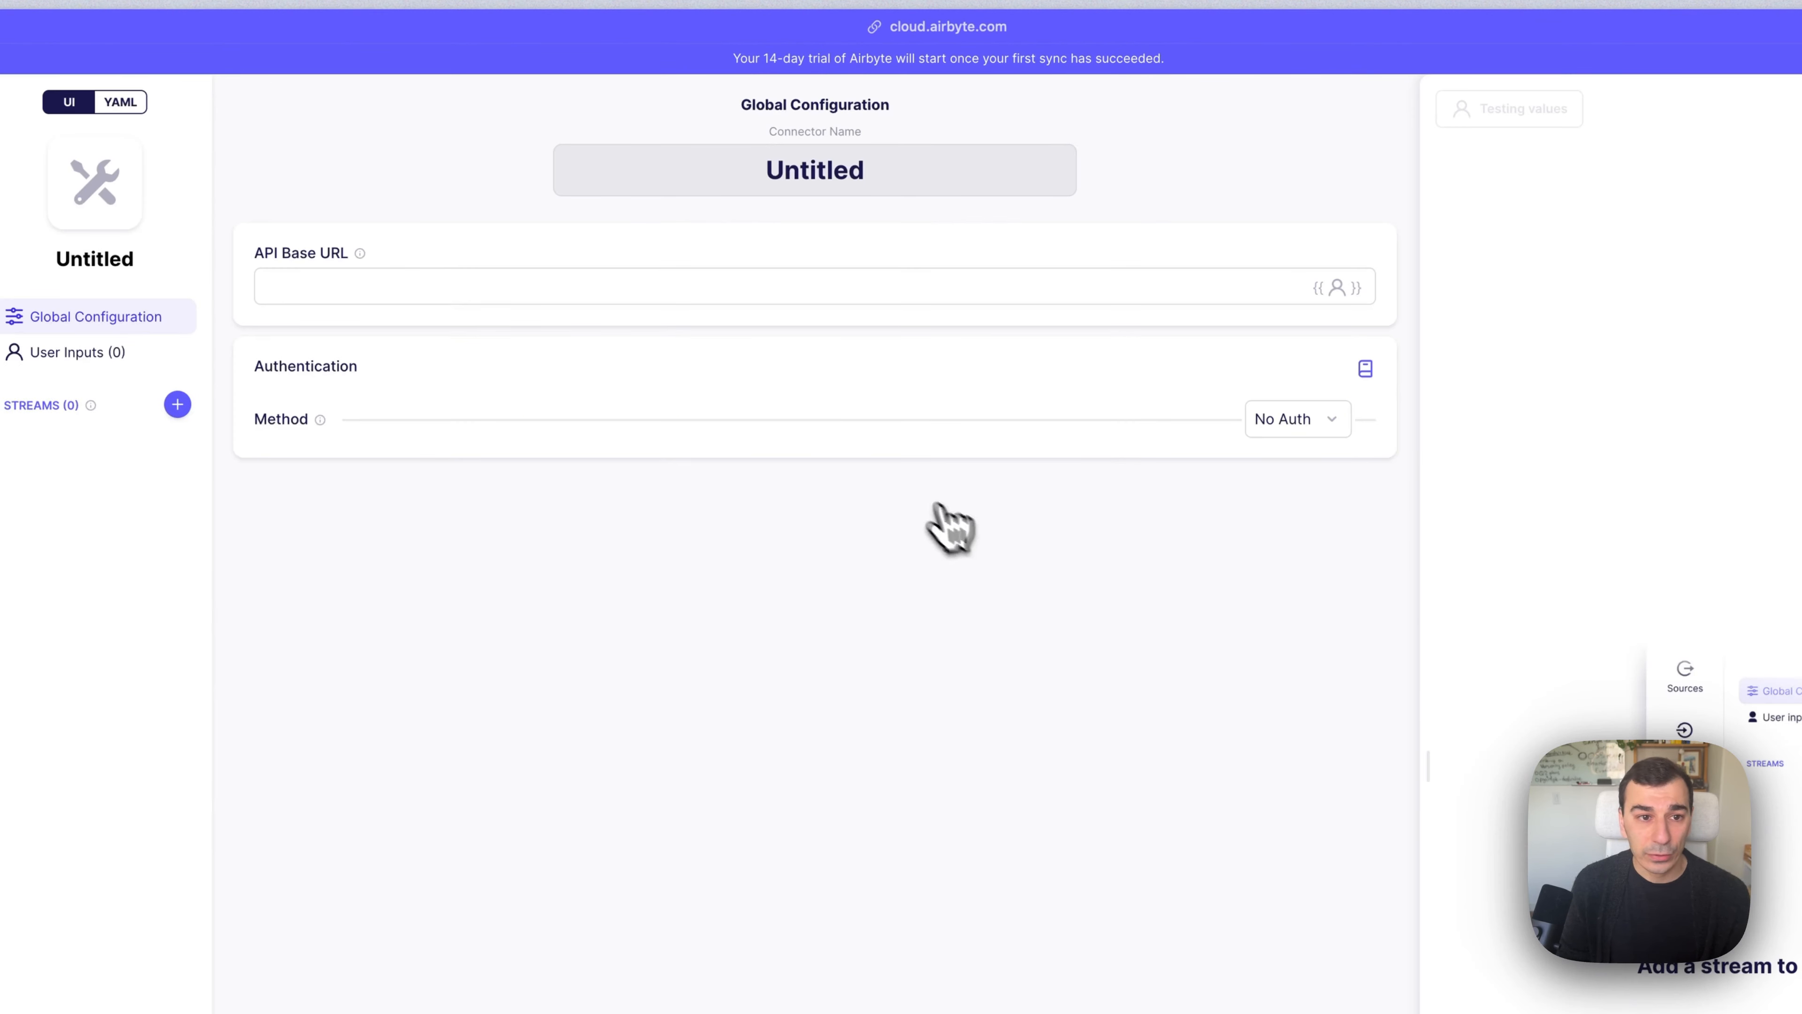
pyautogui.click(779, 170)
pyautogui.write('Holidays')
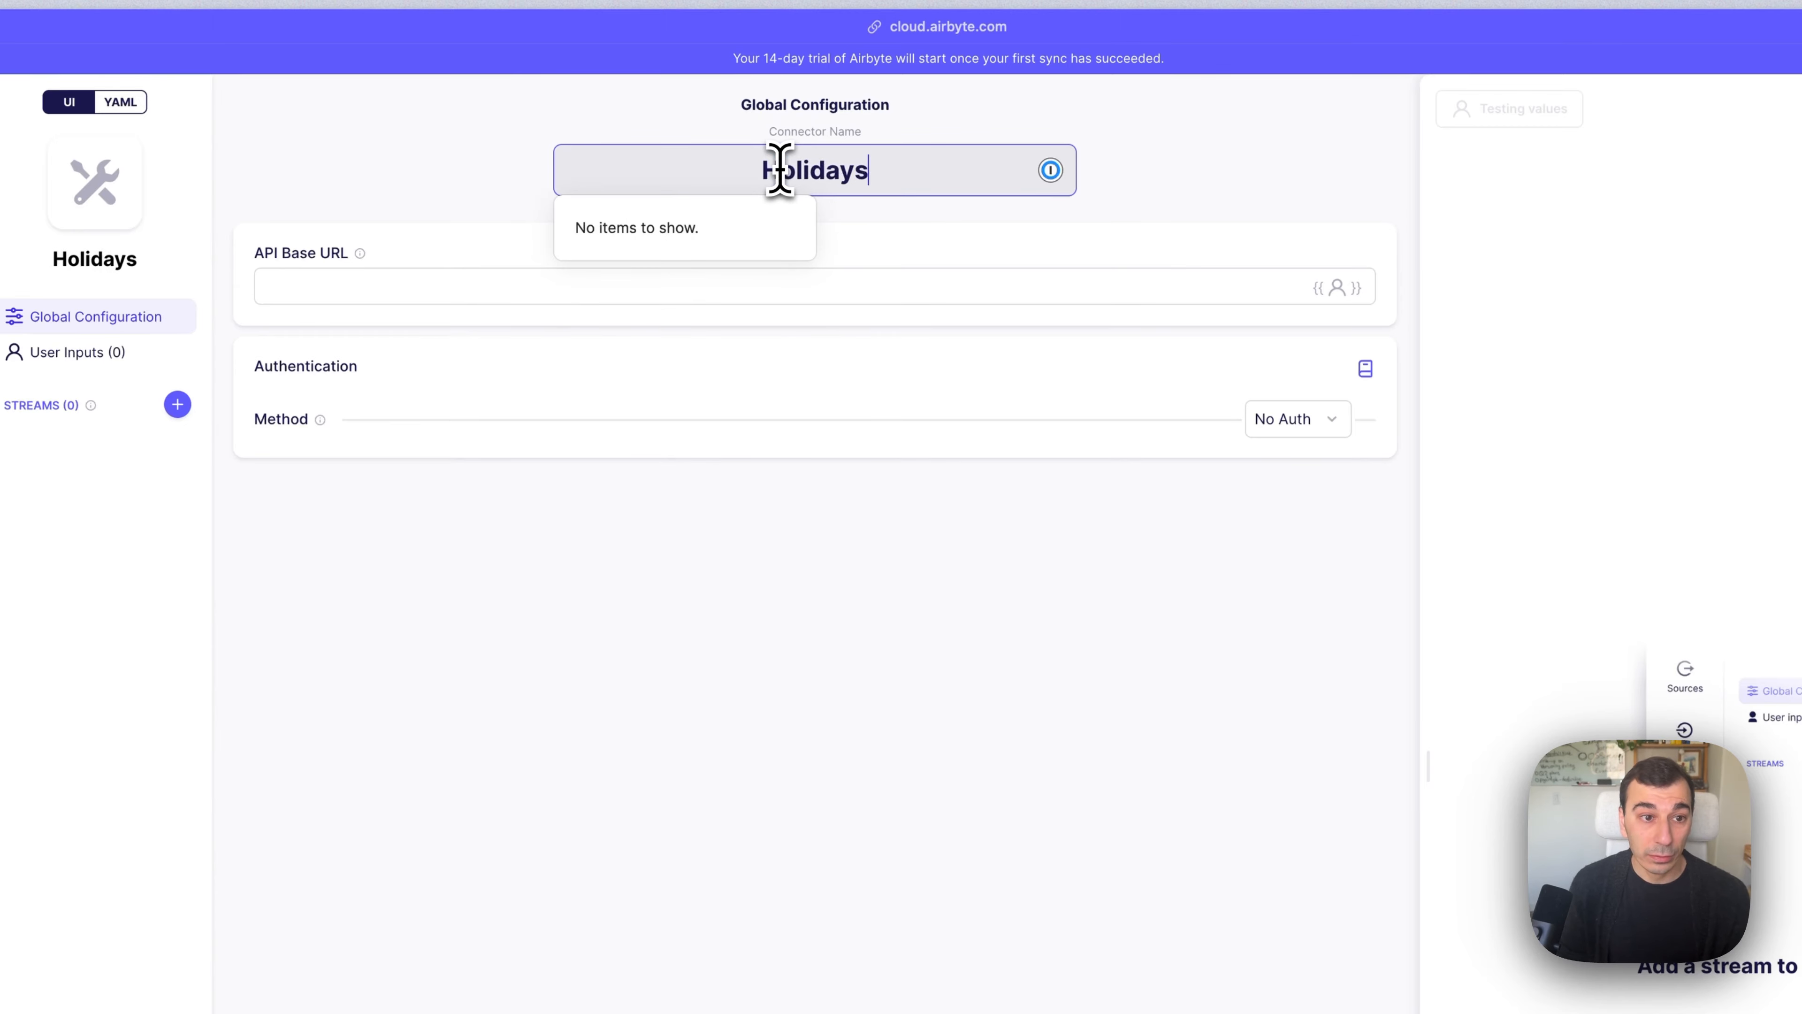
pyautogui.click(554, 270)
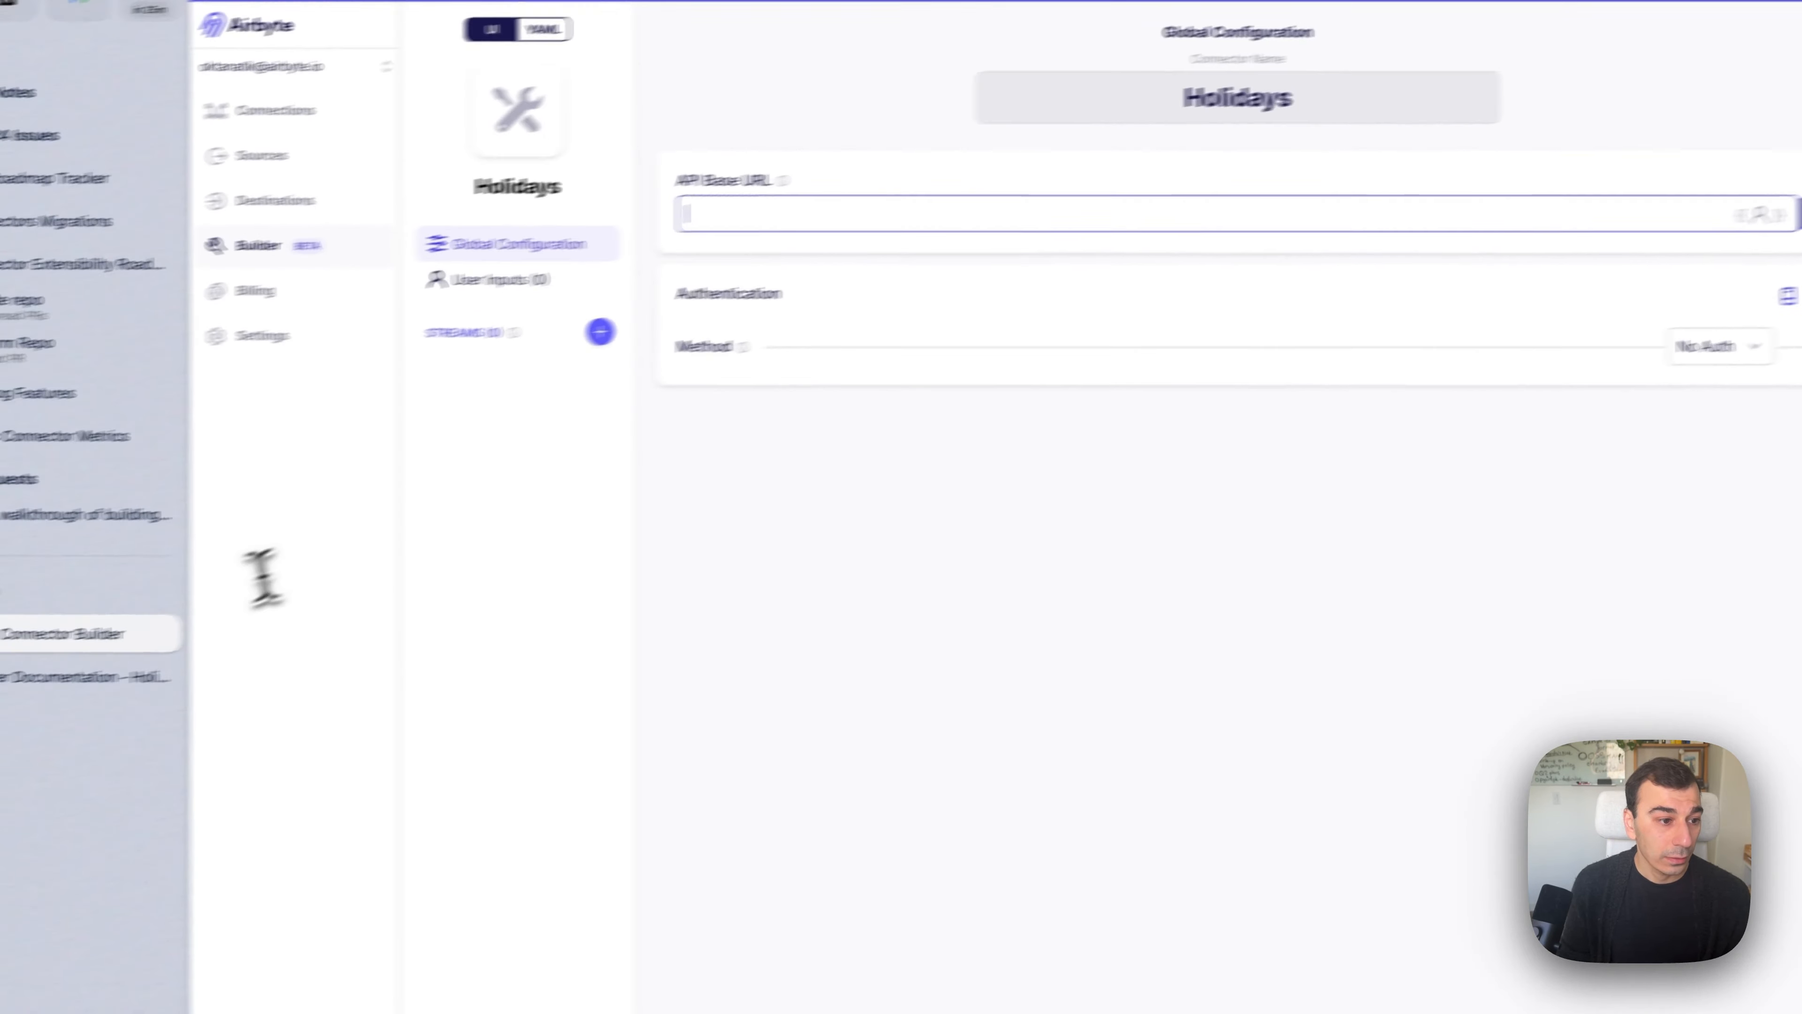
pyautogui.click(177, 659)
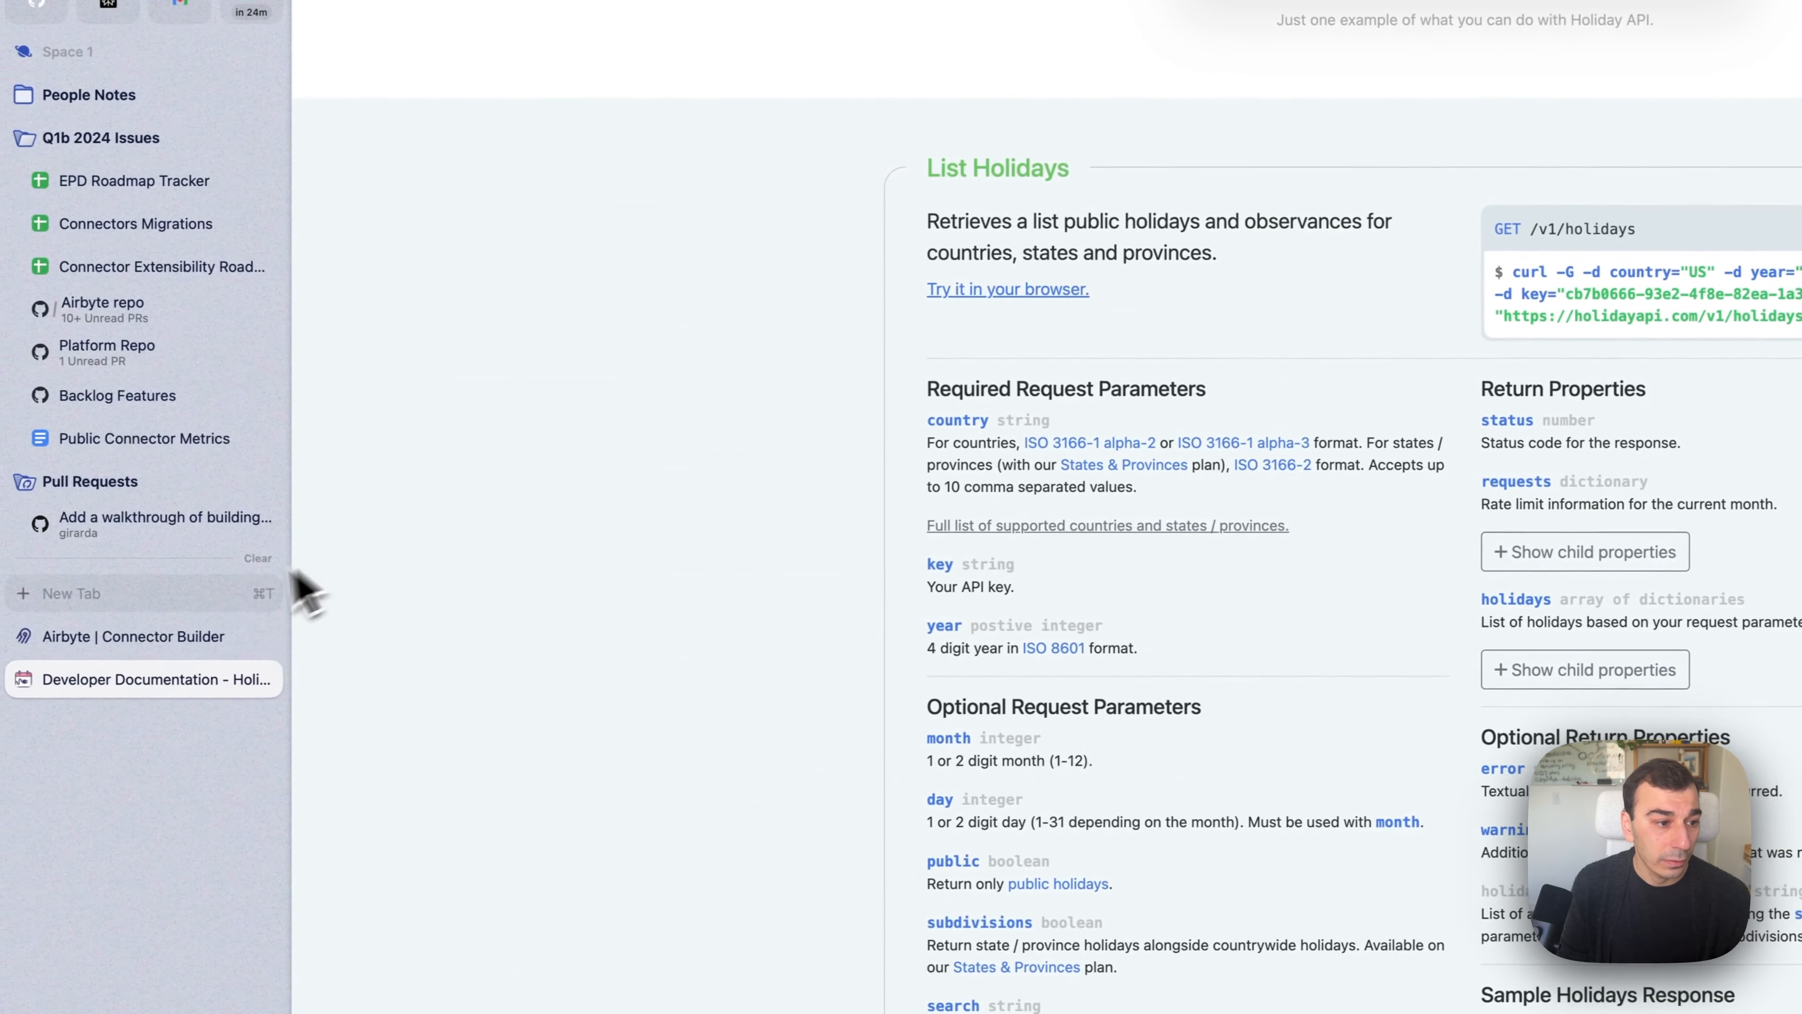
pyautogui.click(185, 634)
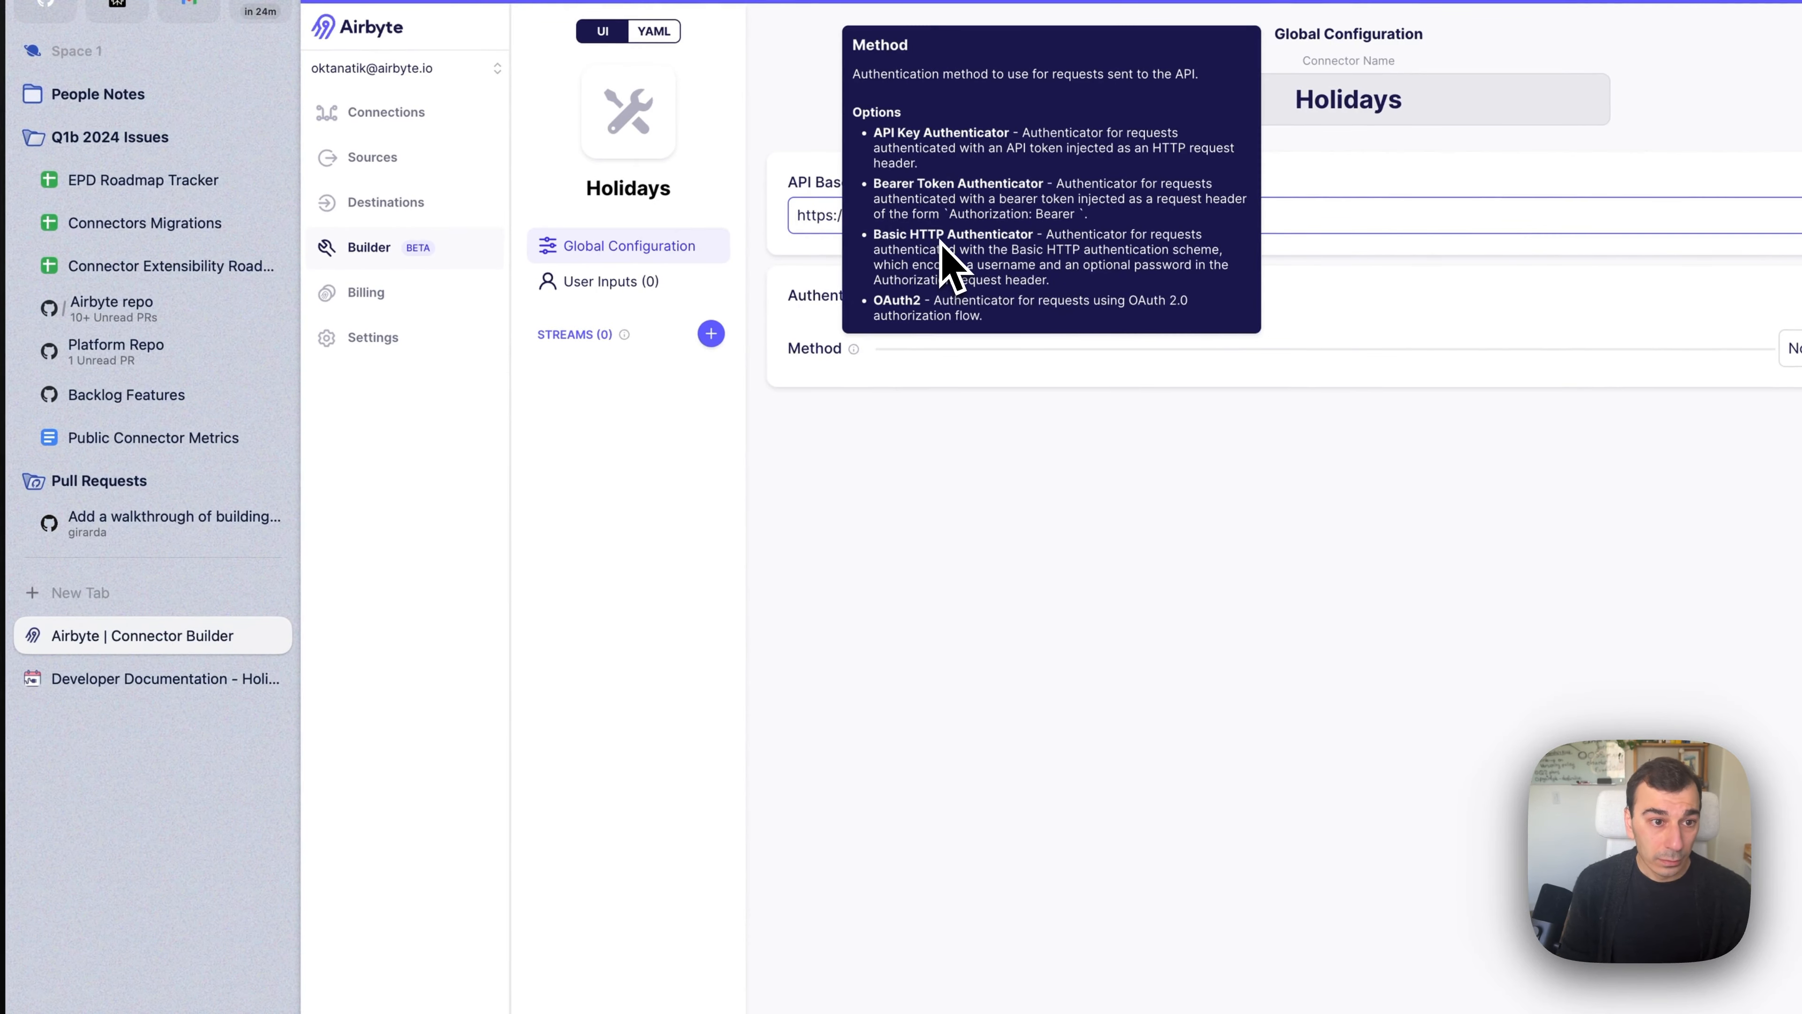
pyautogui.write('holidayap')
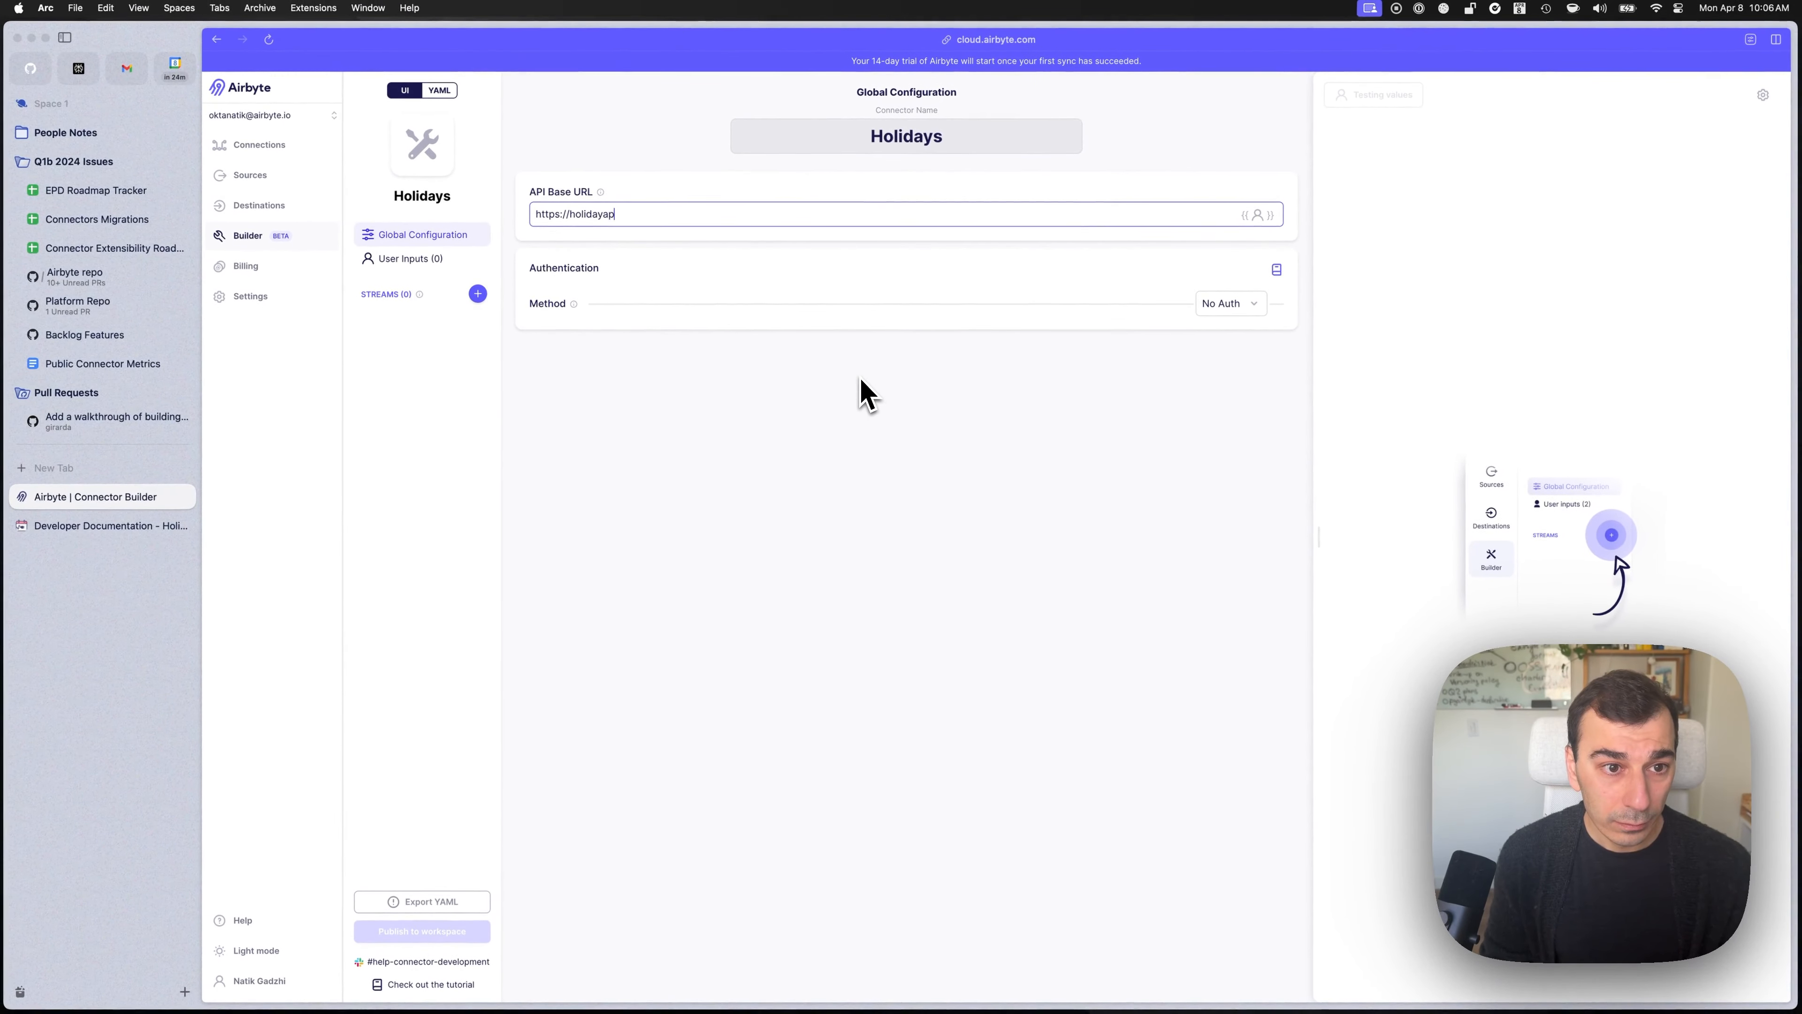
pyautogui.write('i.com/v1/')
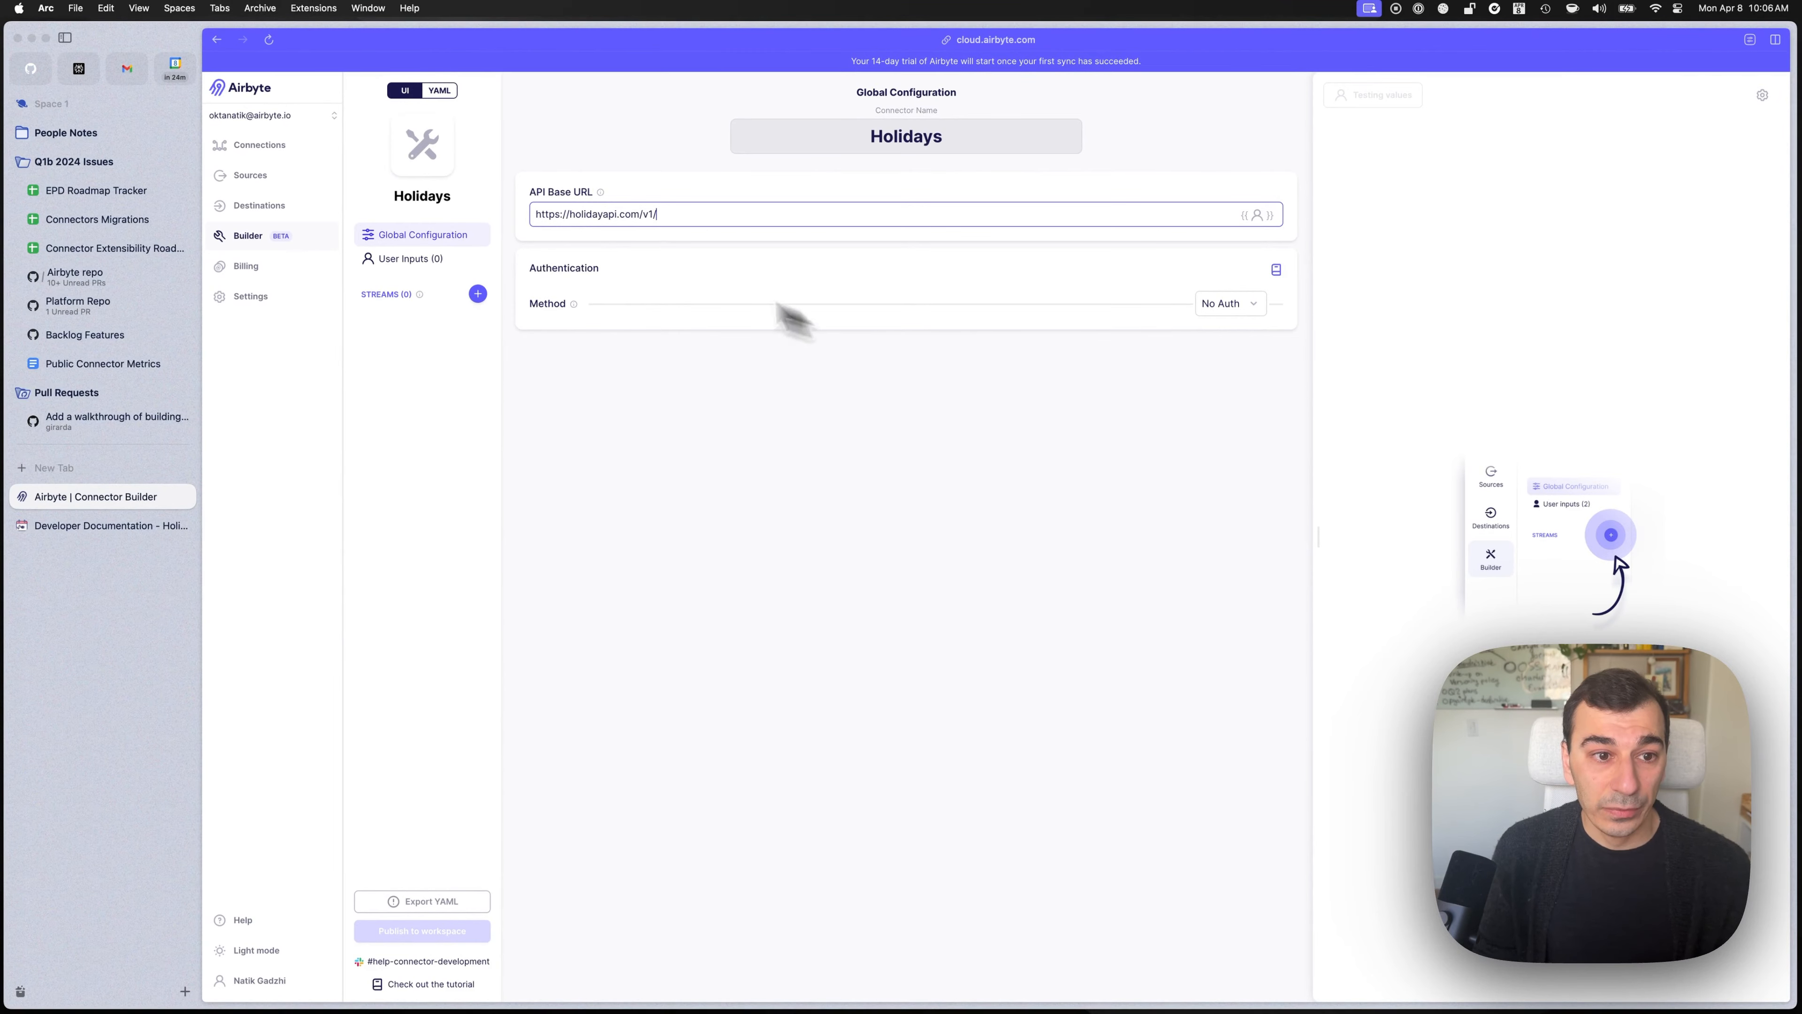
# Try bearer token authentication, then check the Holiday API docs for how the key is sent.
pyautogui.click(1226, 306)
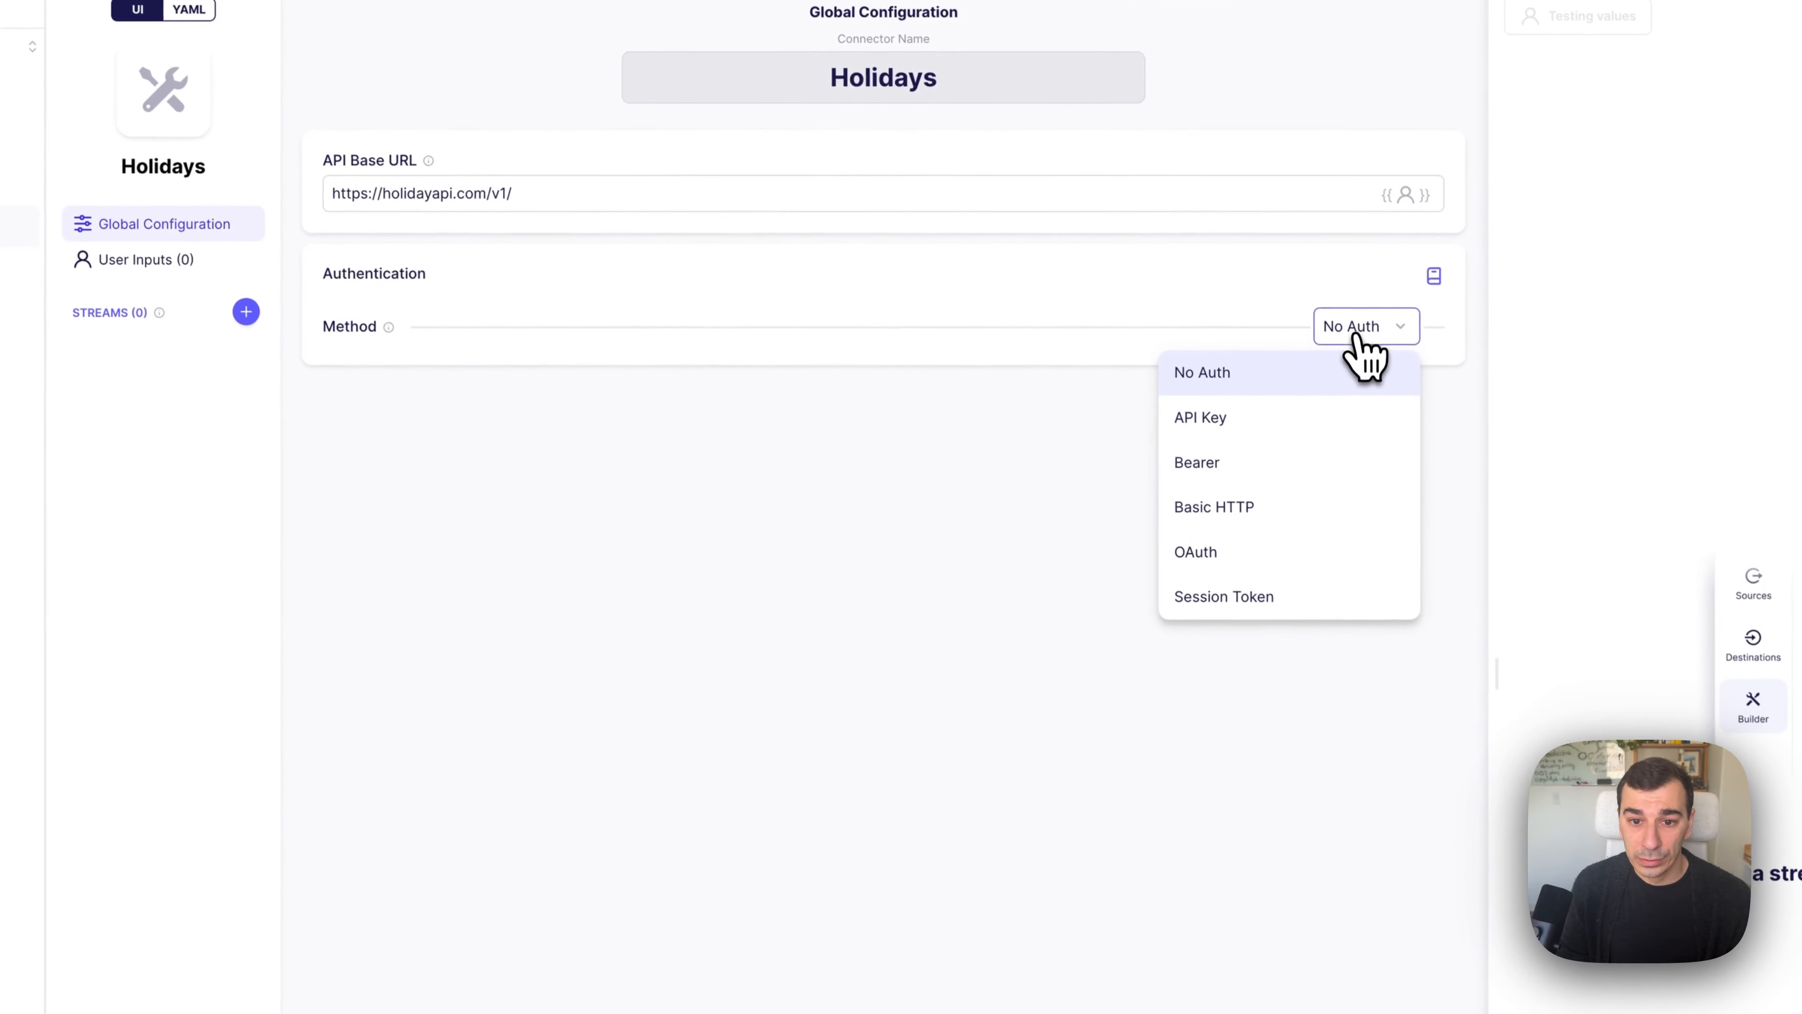
pyautogui.click(1307, 463)
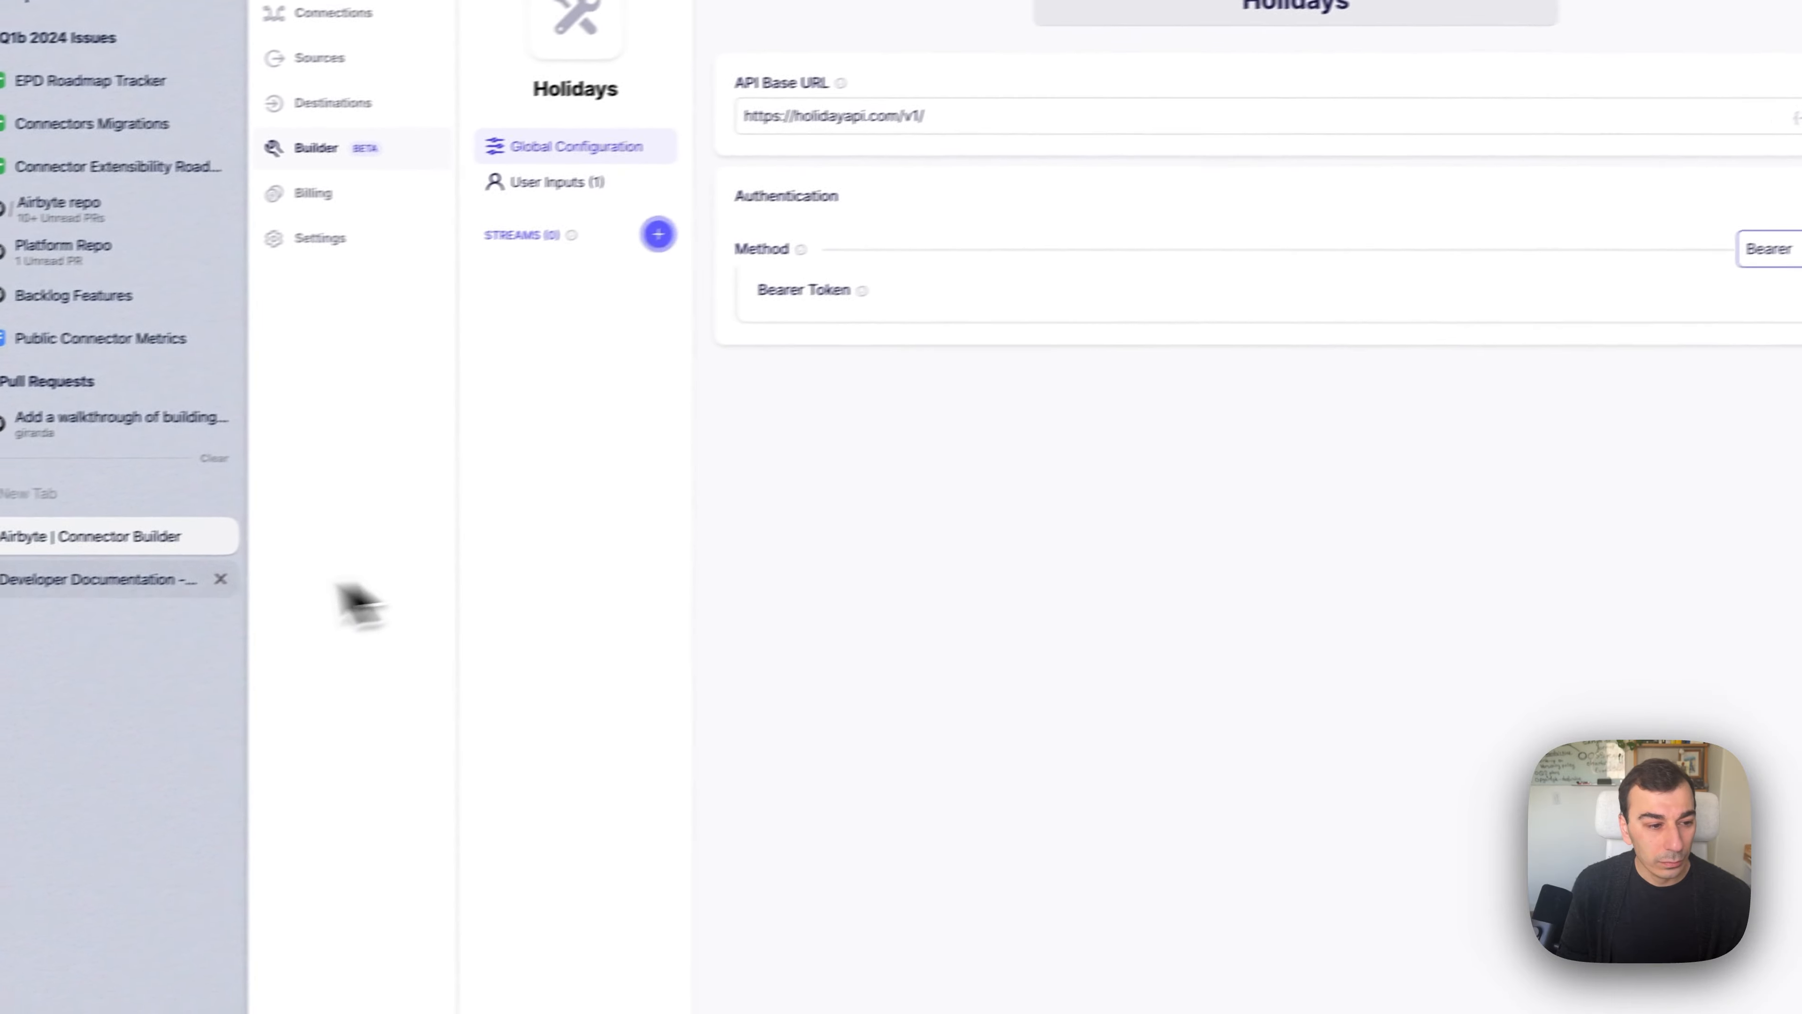
pyautogui.click(163, 579)
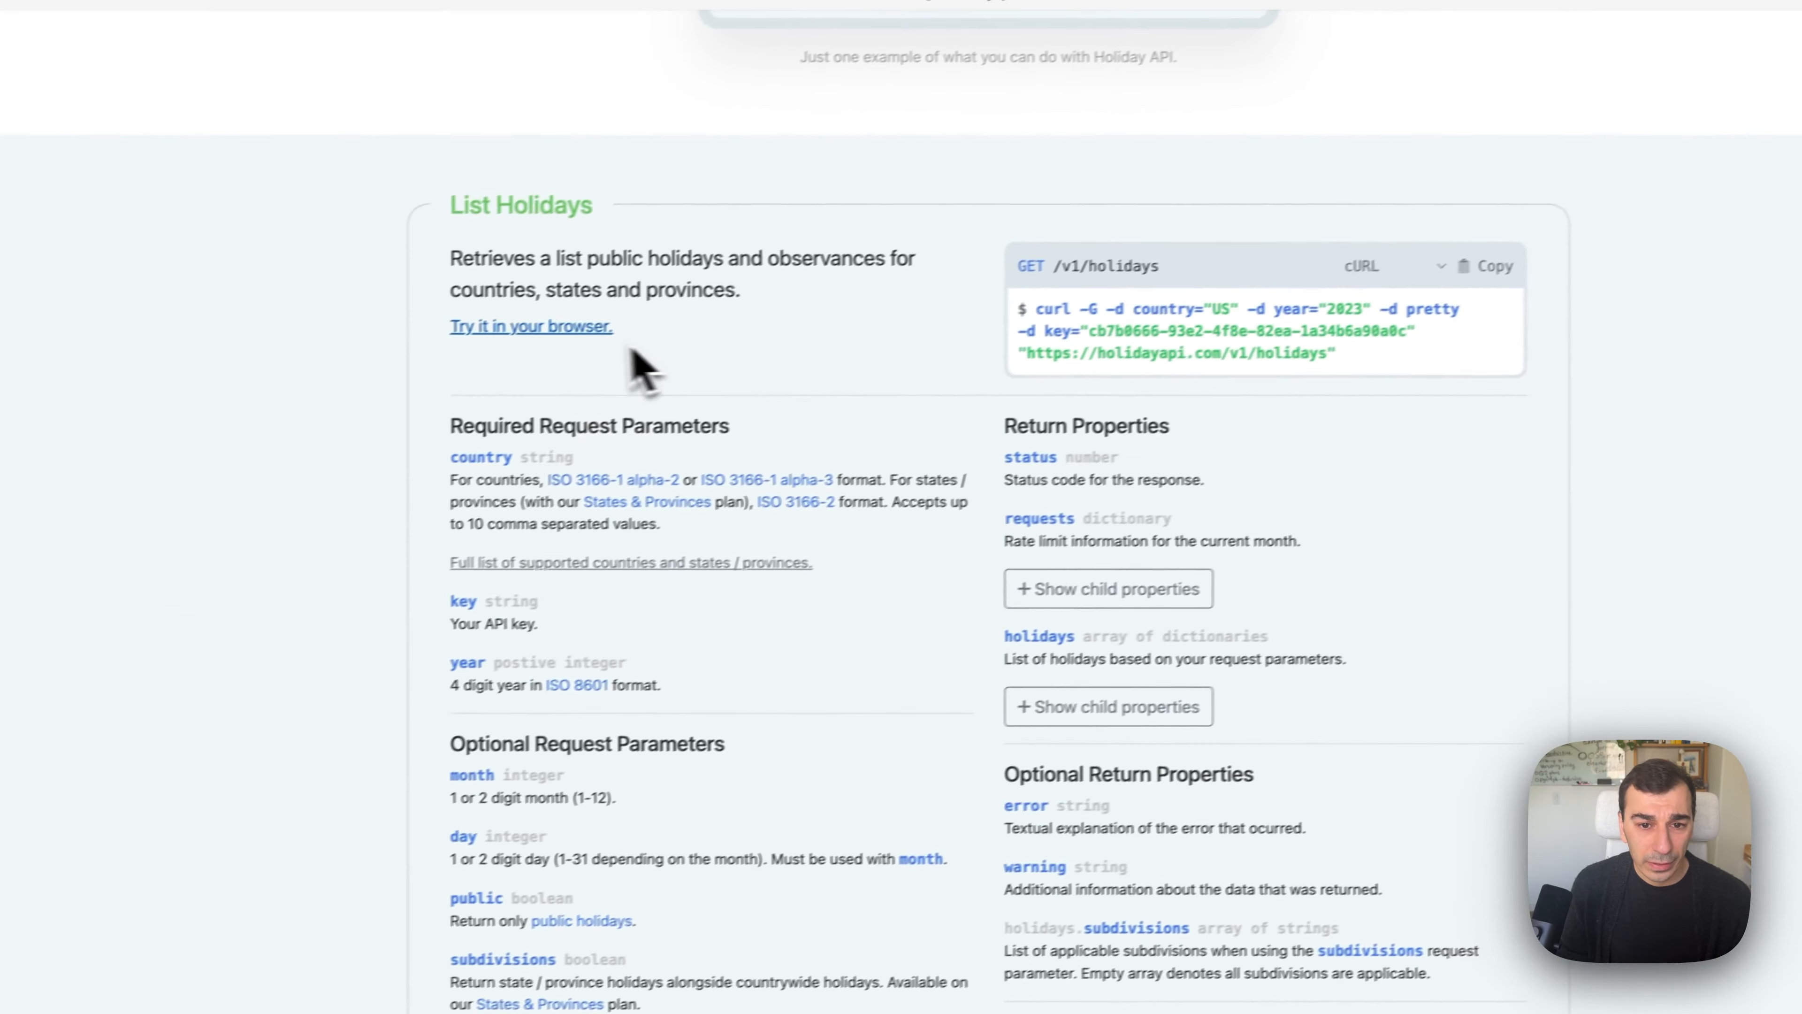
pyautogui.scroll(1, 1099, 359)
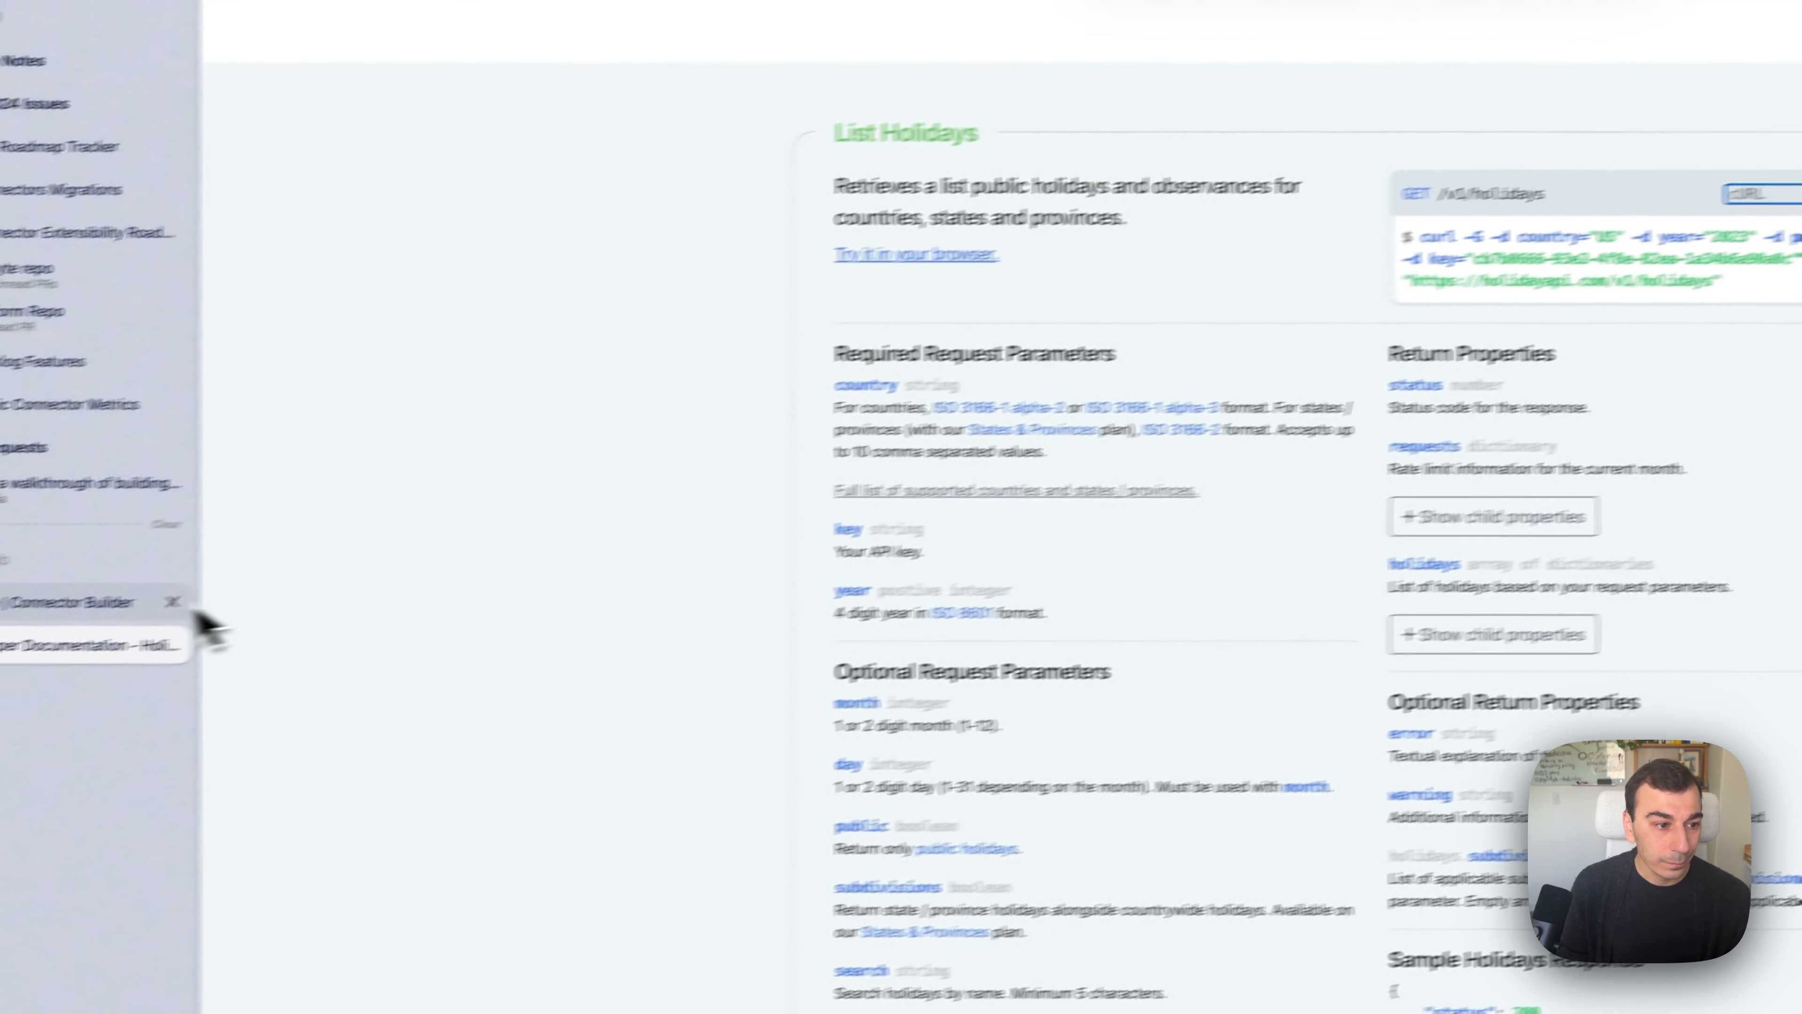
pyautogui.click(189, 599)
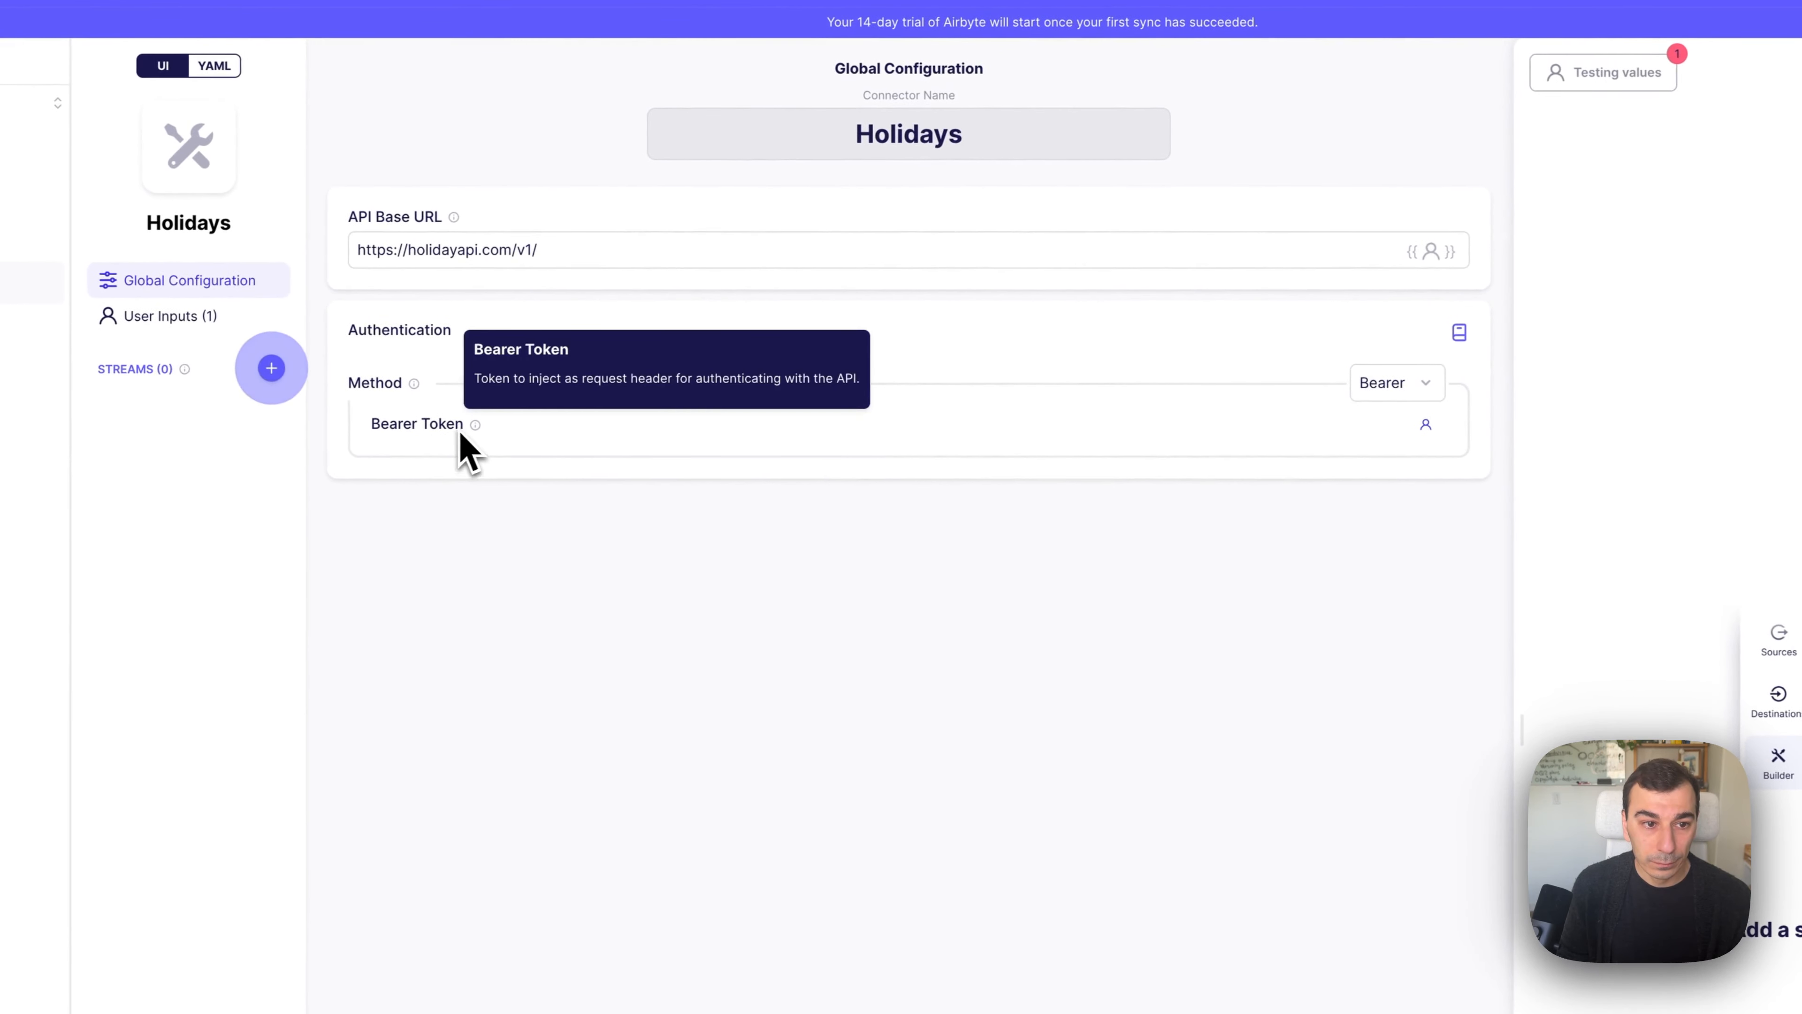
# Switch authentication to API Key with header name 'key' and show the User Inputs list.
pyautogui.click(1373, 387)
pyautogui.click(1234, 463)
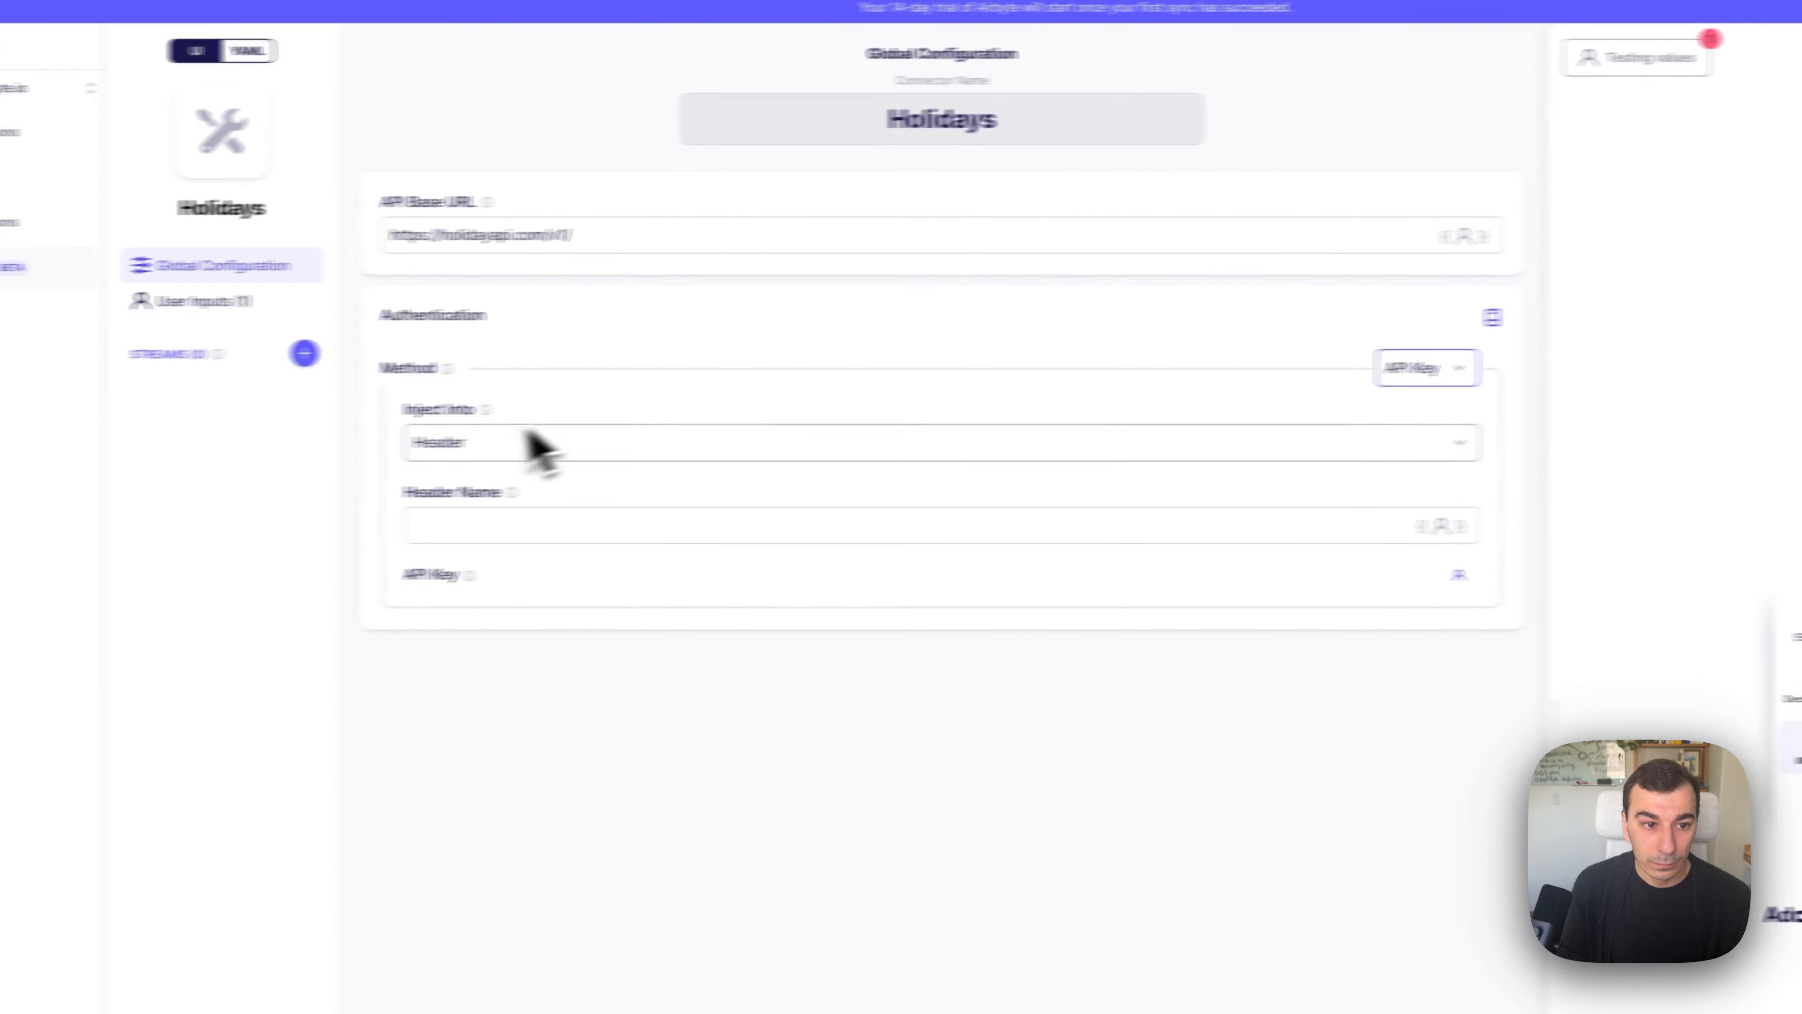
pyautogui.click(474, 522)
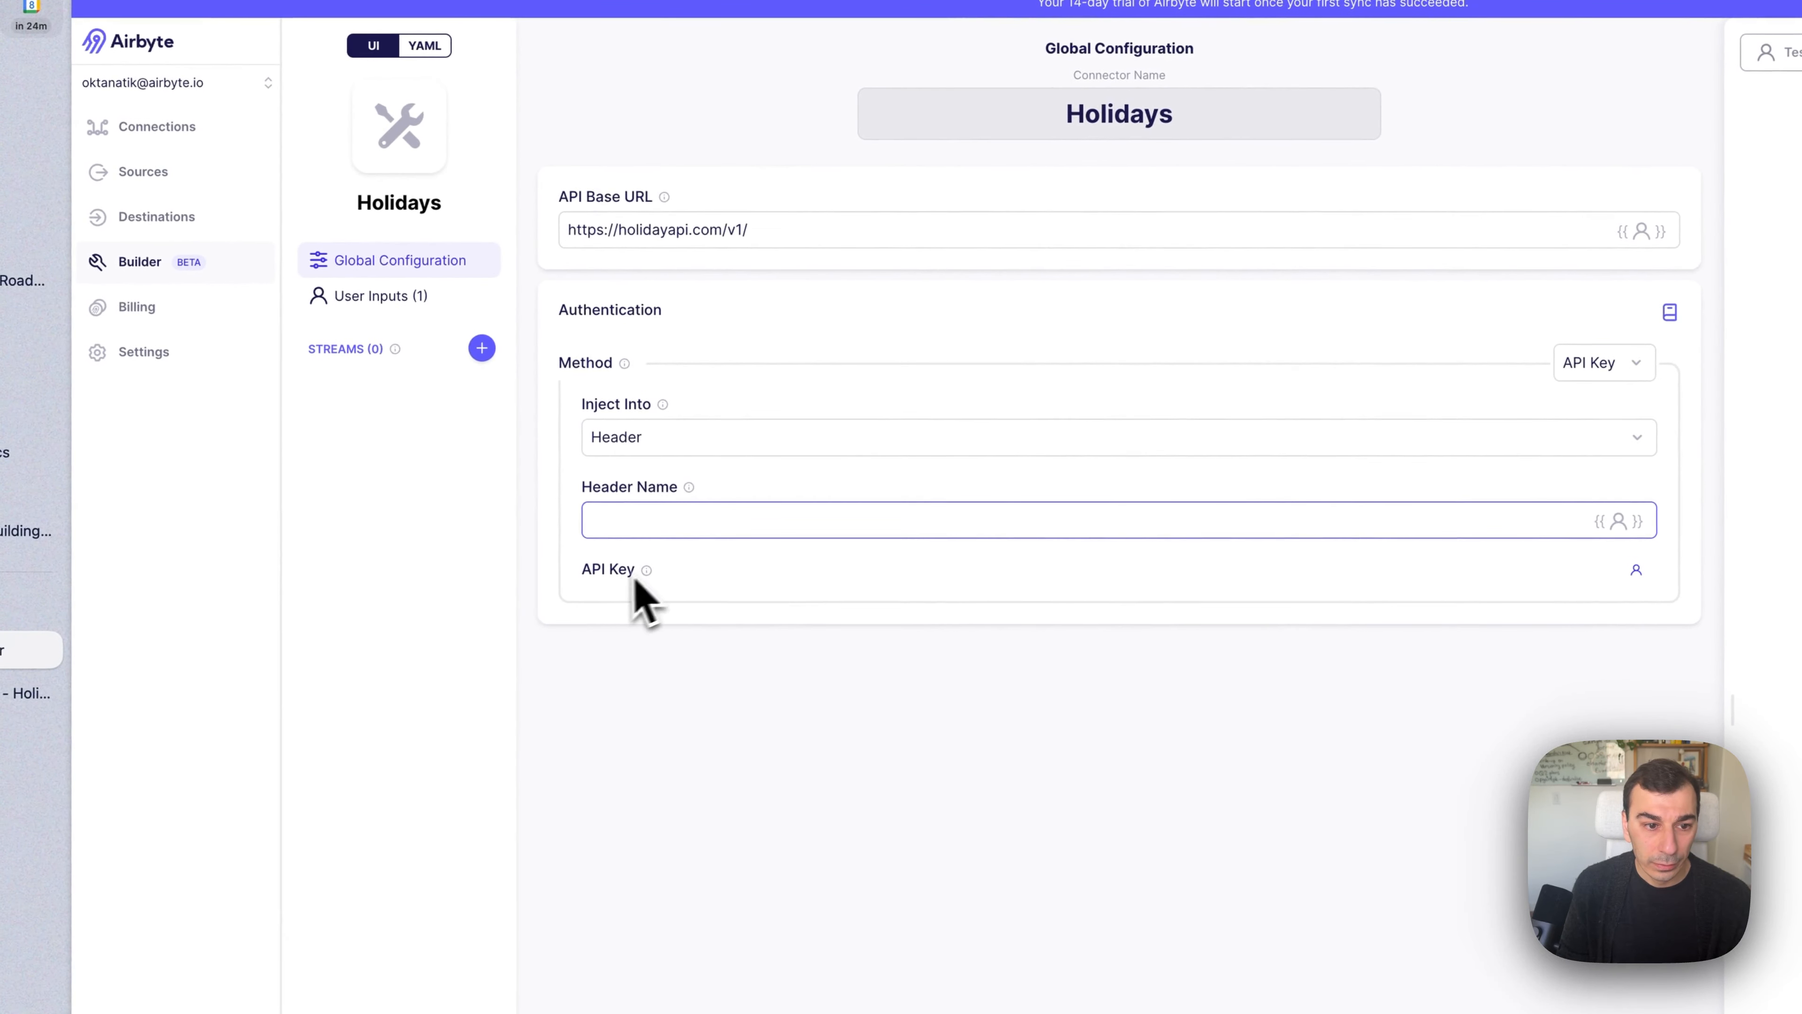
pyautogui.moveTo(470, 576)
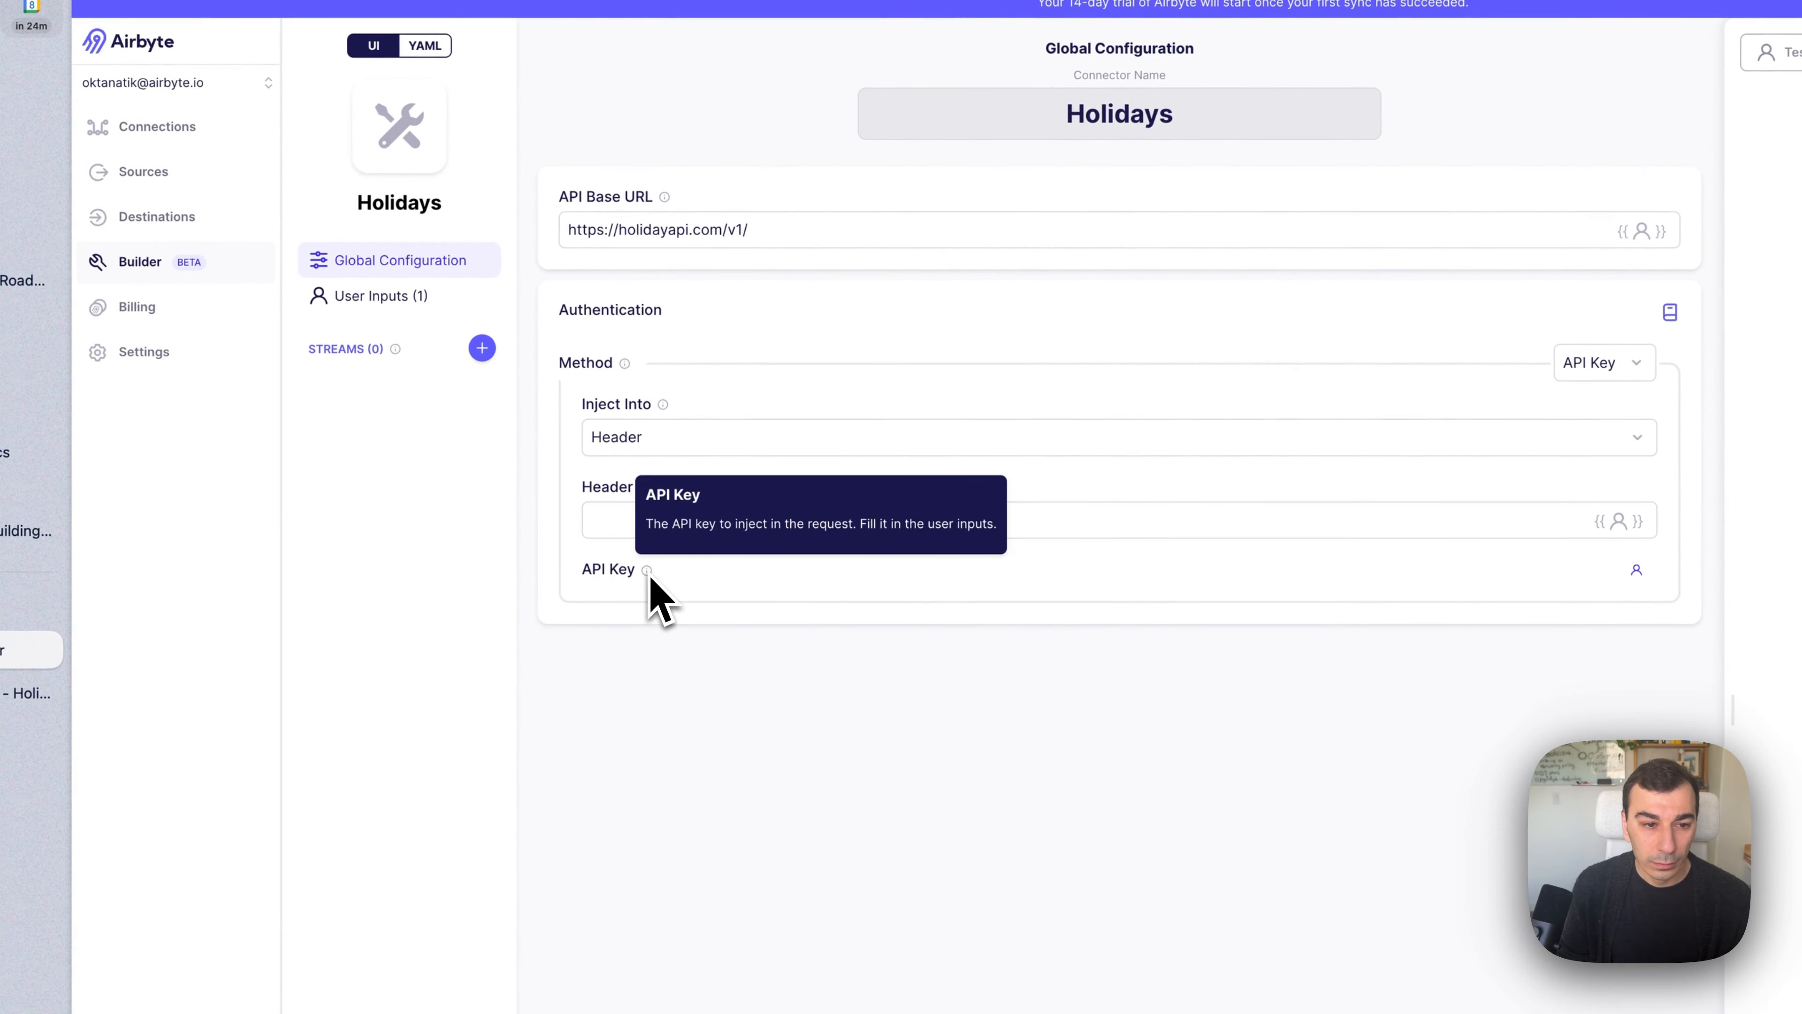
pyautogui.click(596, 534)
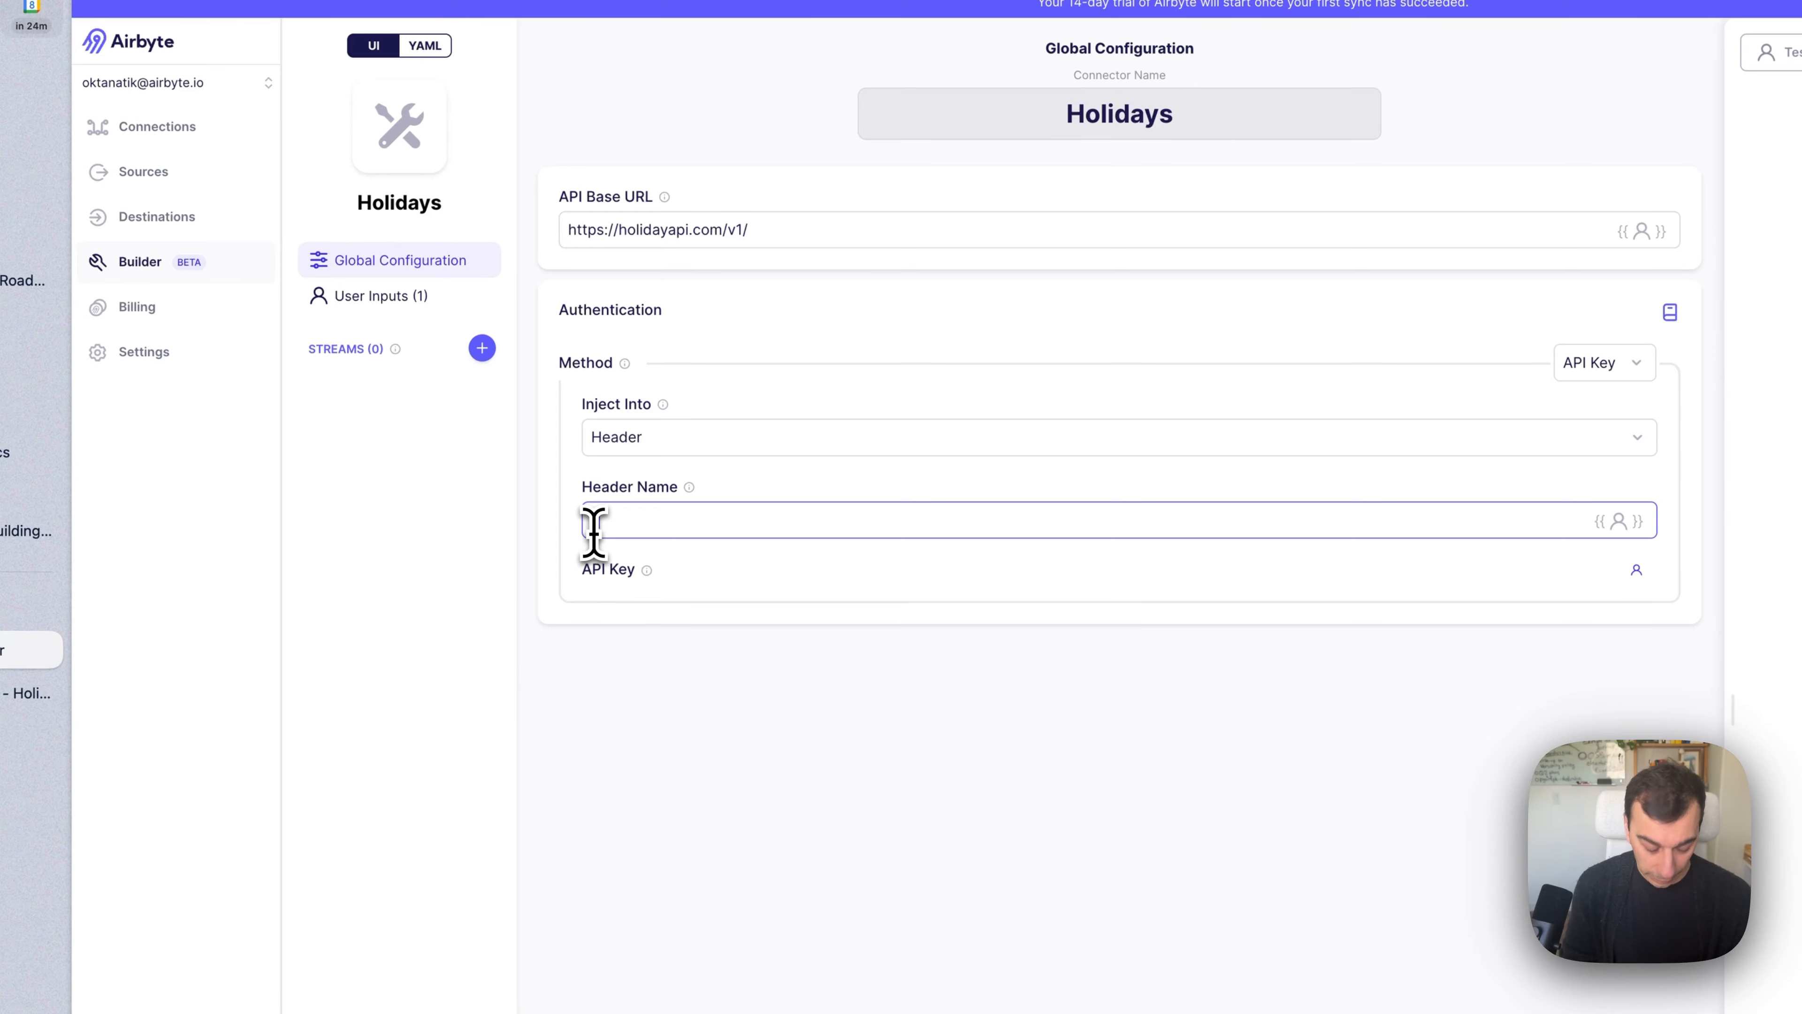
pyautogui.click(679, 686)
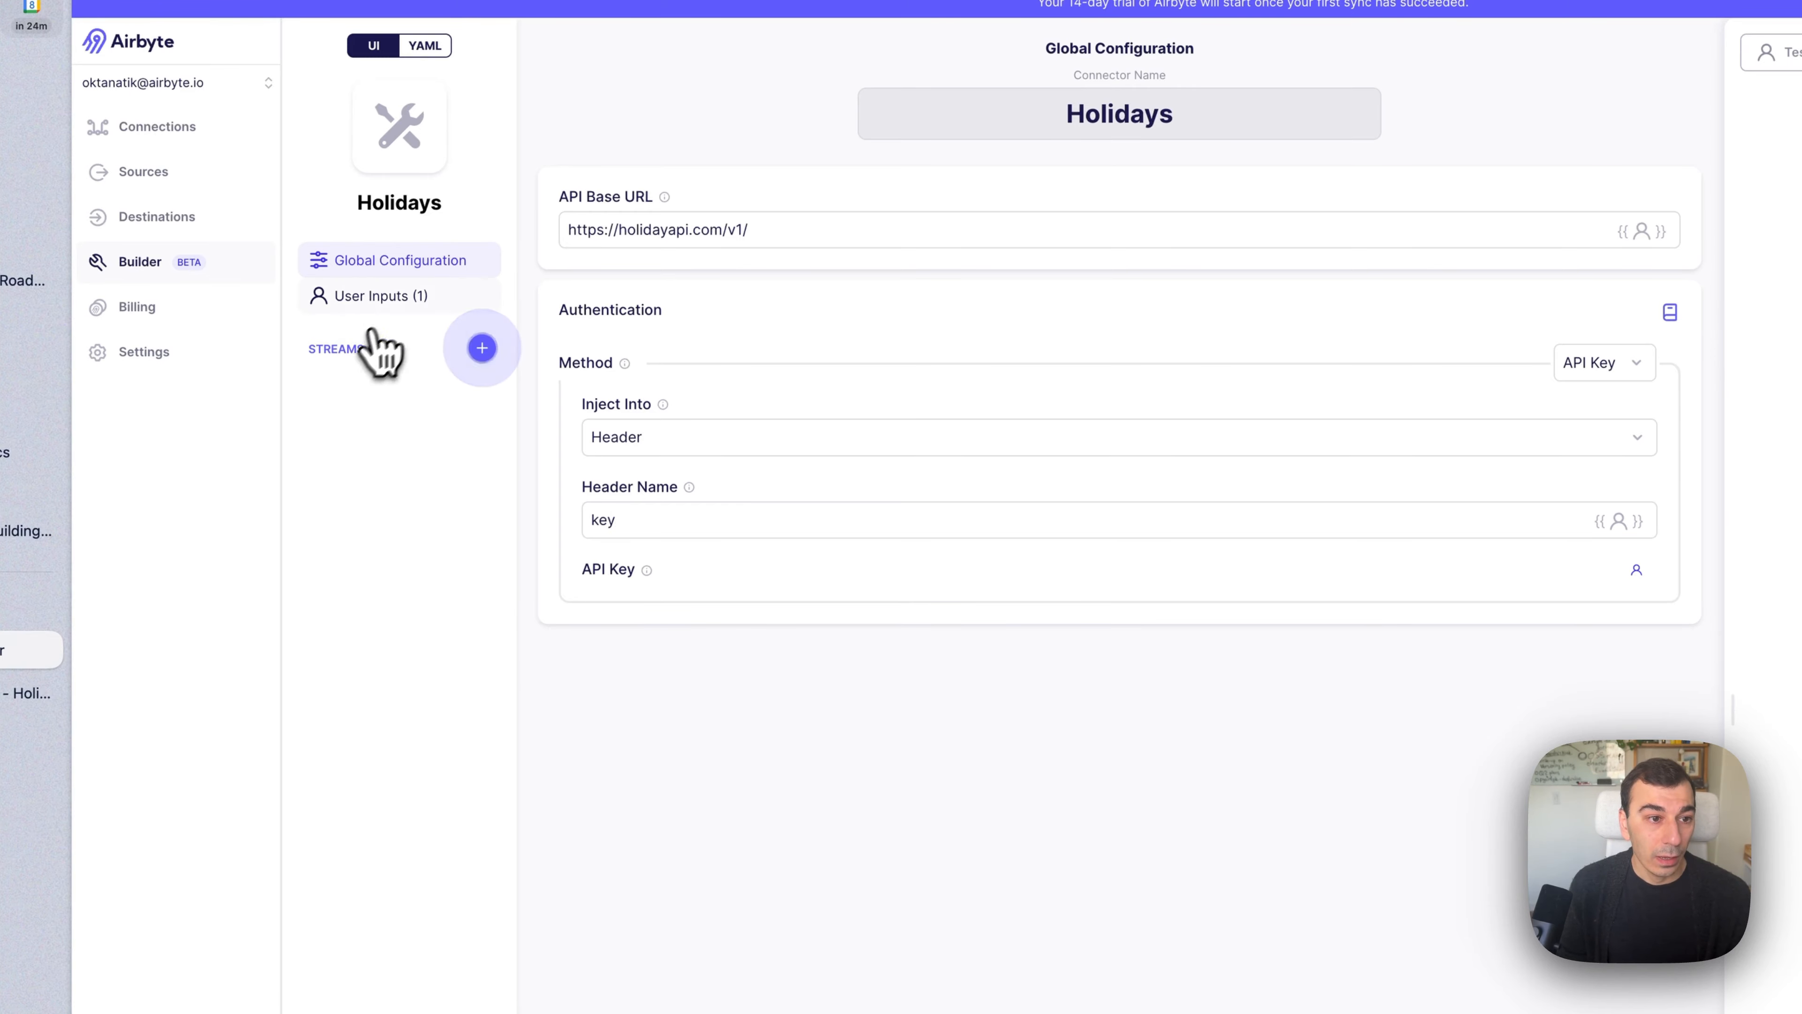
pyautogui.click(397, 303)
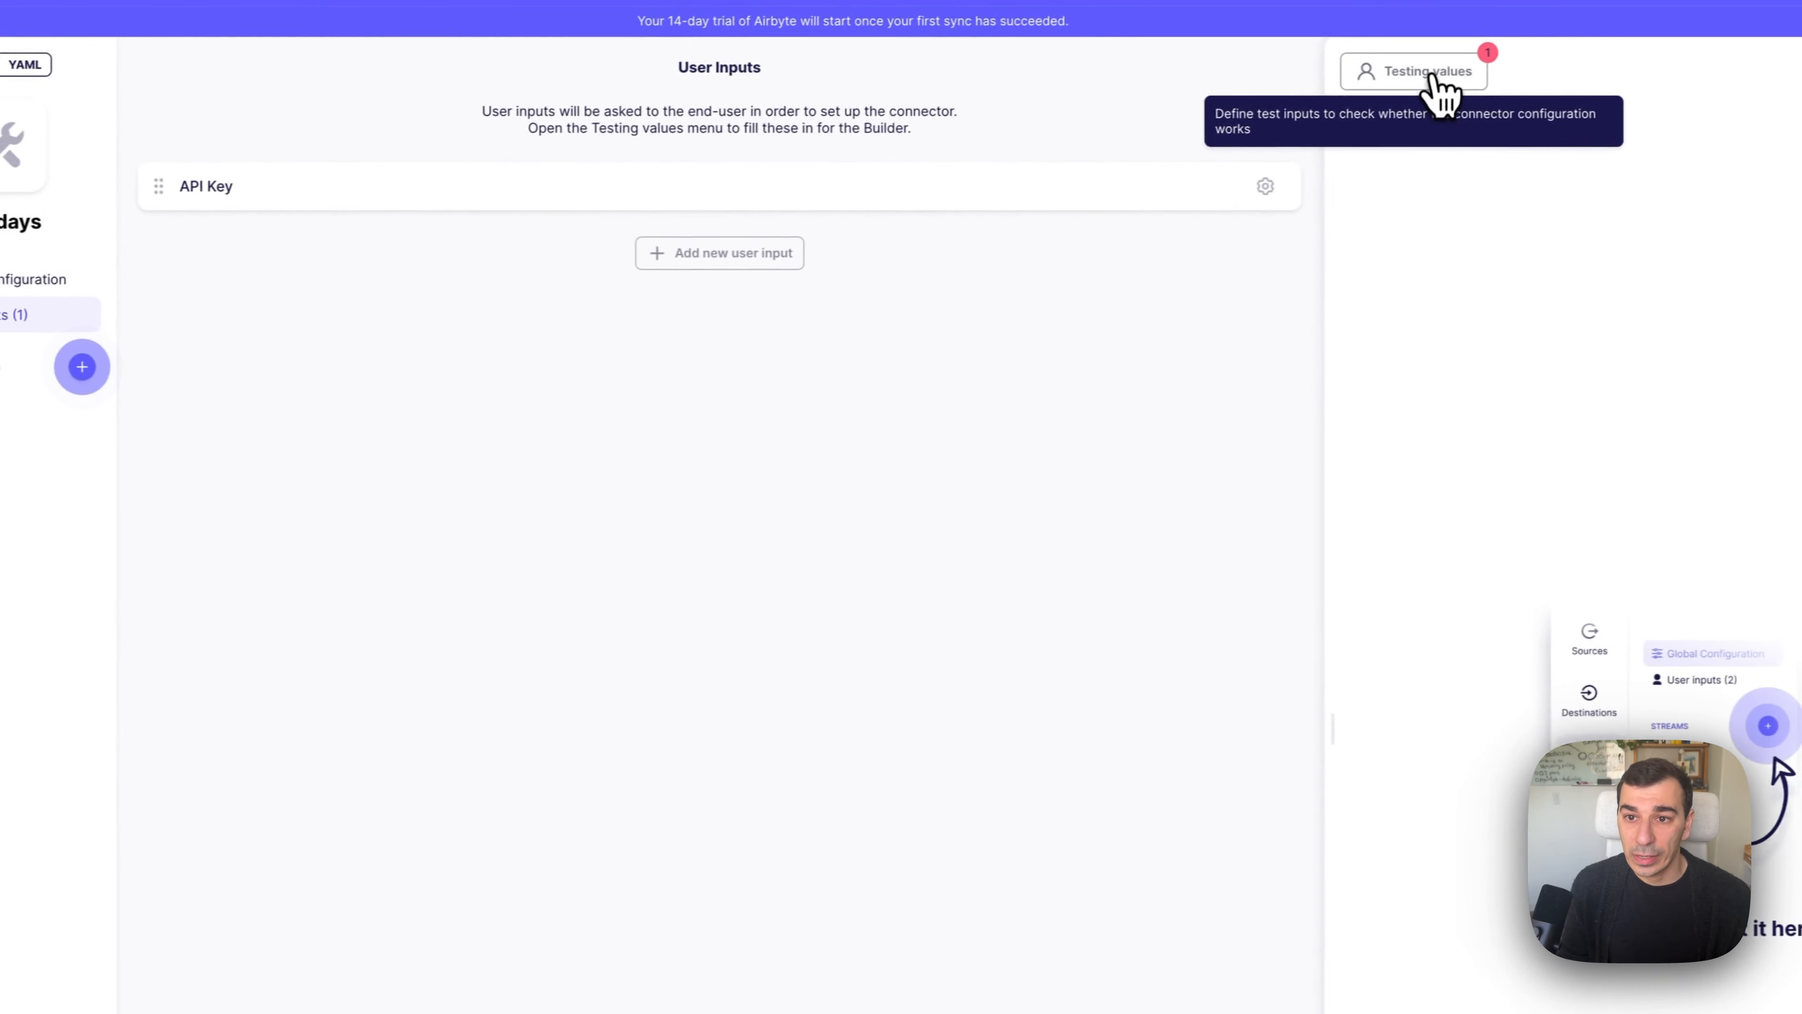
# Paste the Holiday API key as the testing value and save it.
pyautogui.click(1426, 71)
pyautogui.hotkey('ctrl', 'v')
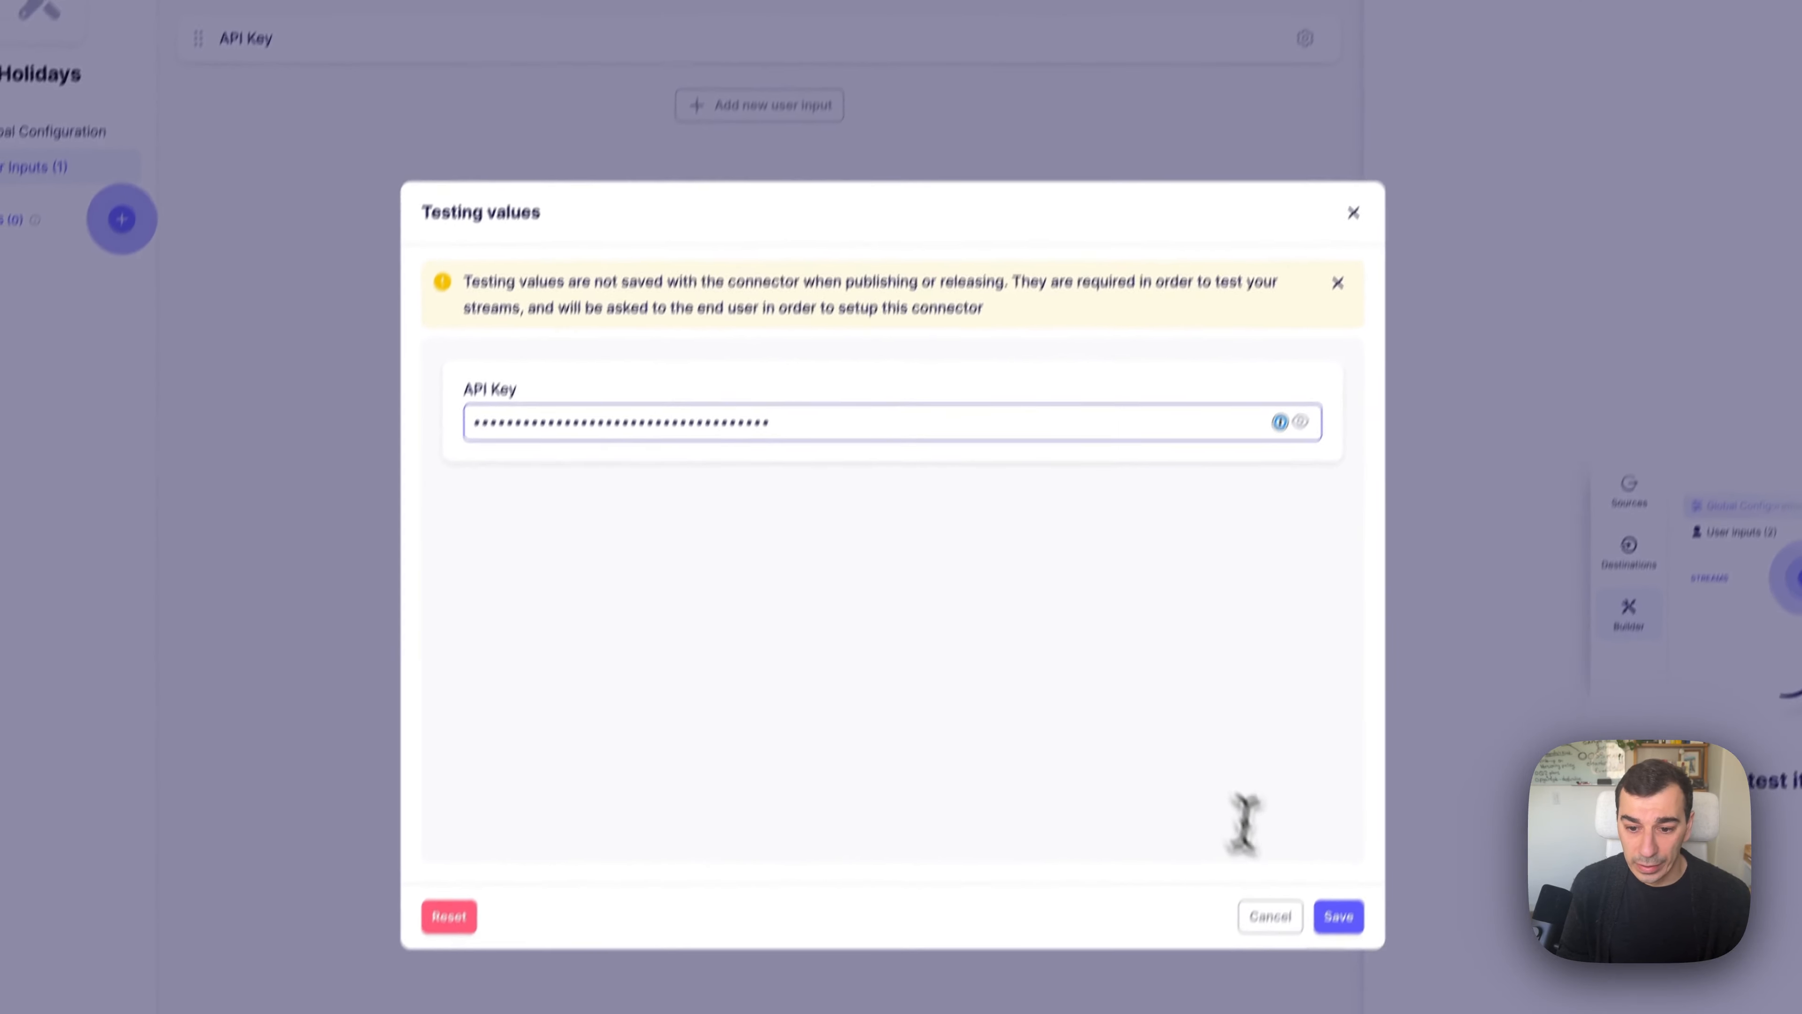
pyautogui.click(1357, 859)
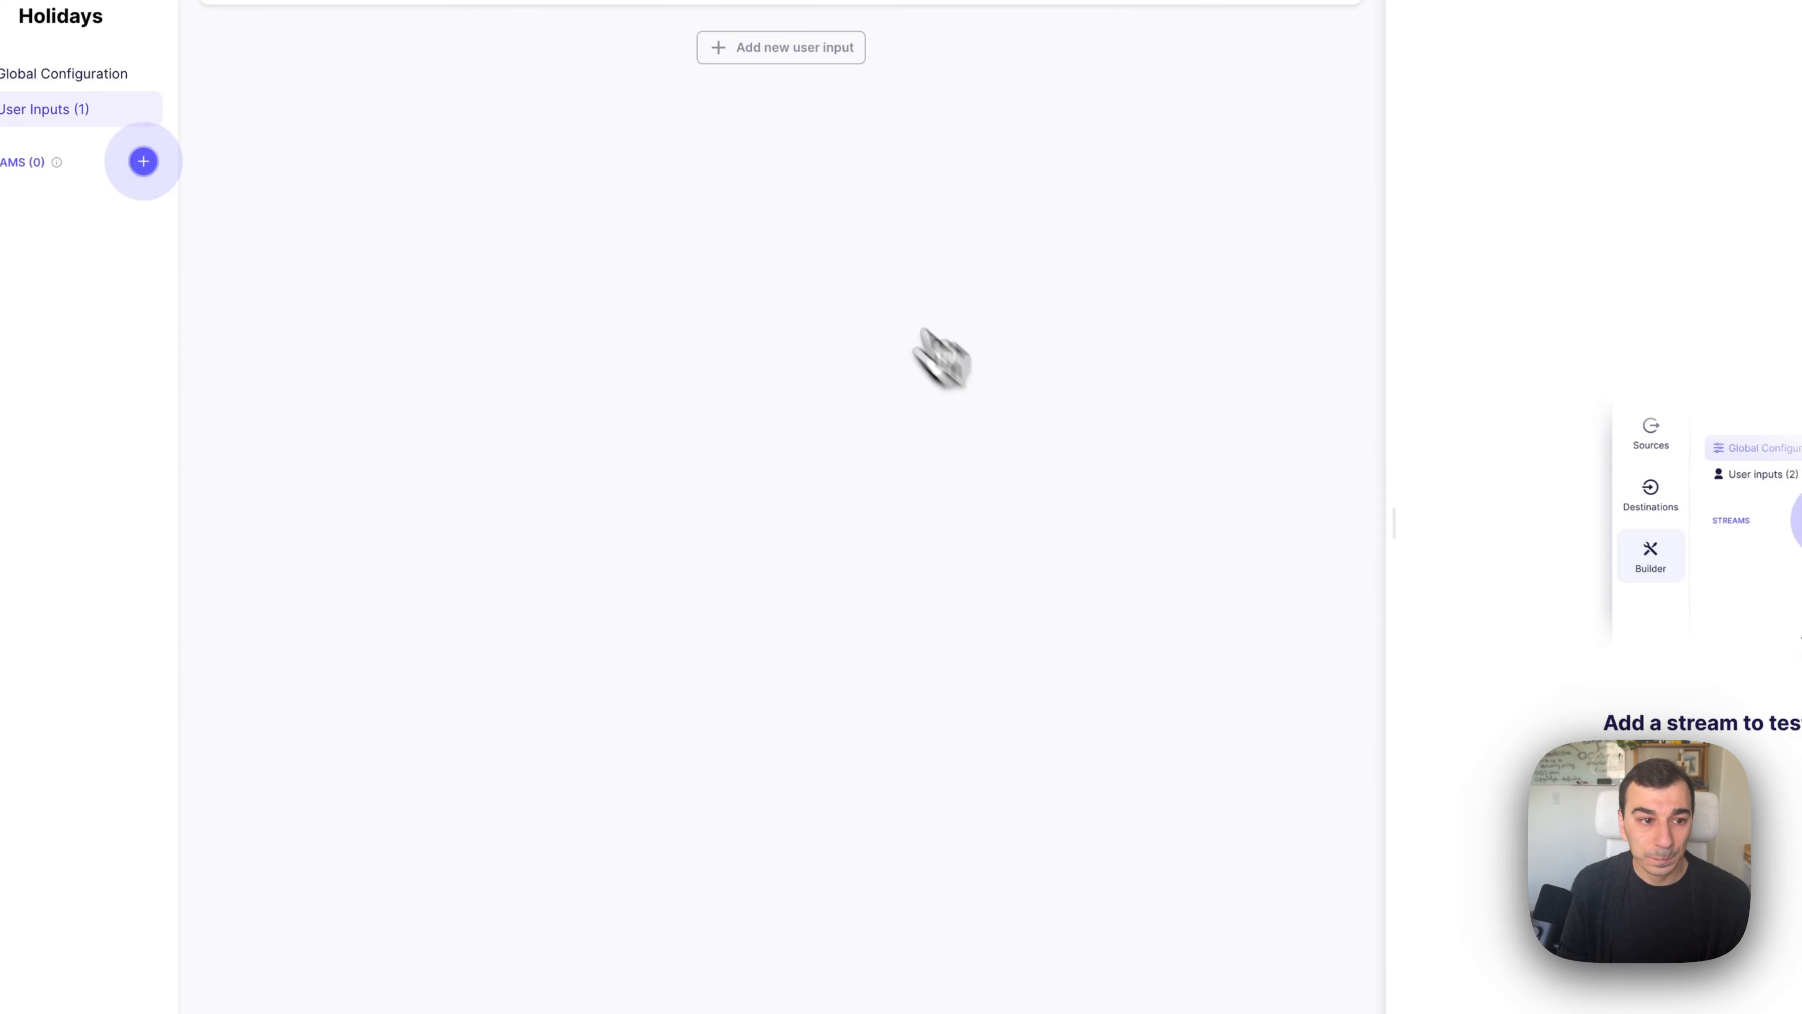
# Create a stream named holiday with URL path holiday and run a test request.
pyautogui.click(449, 308)
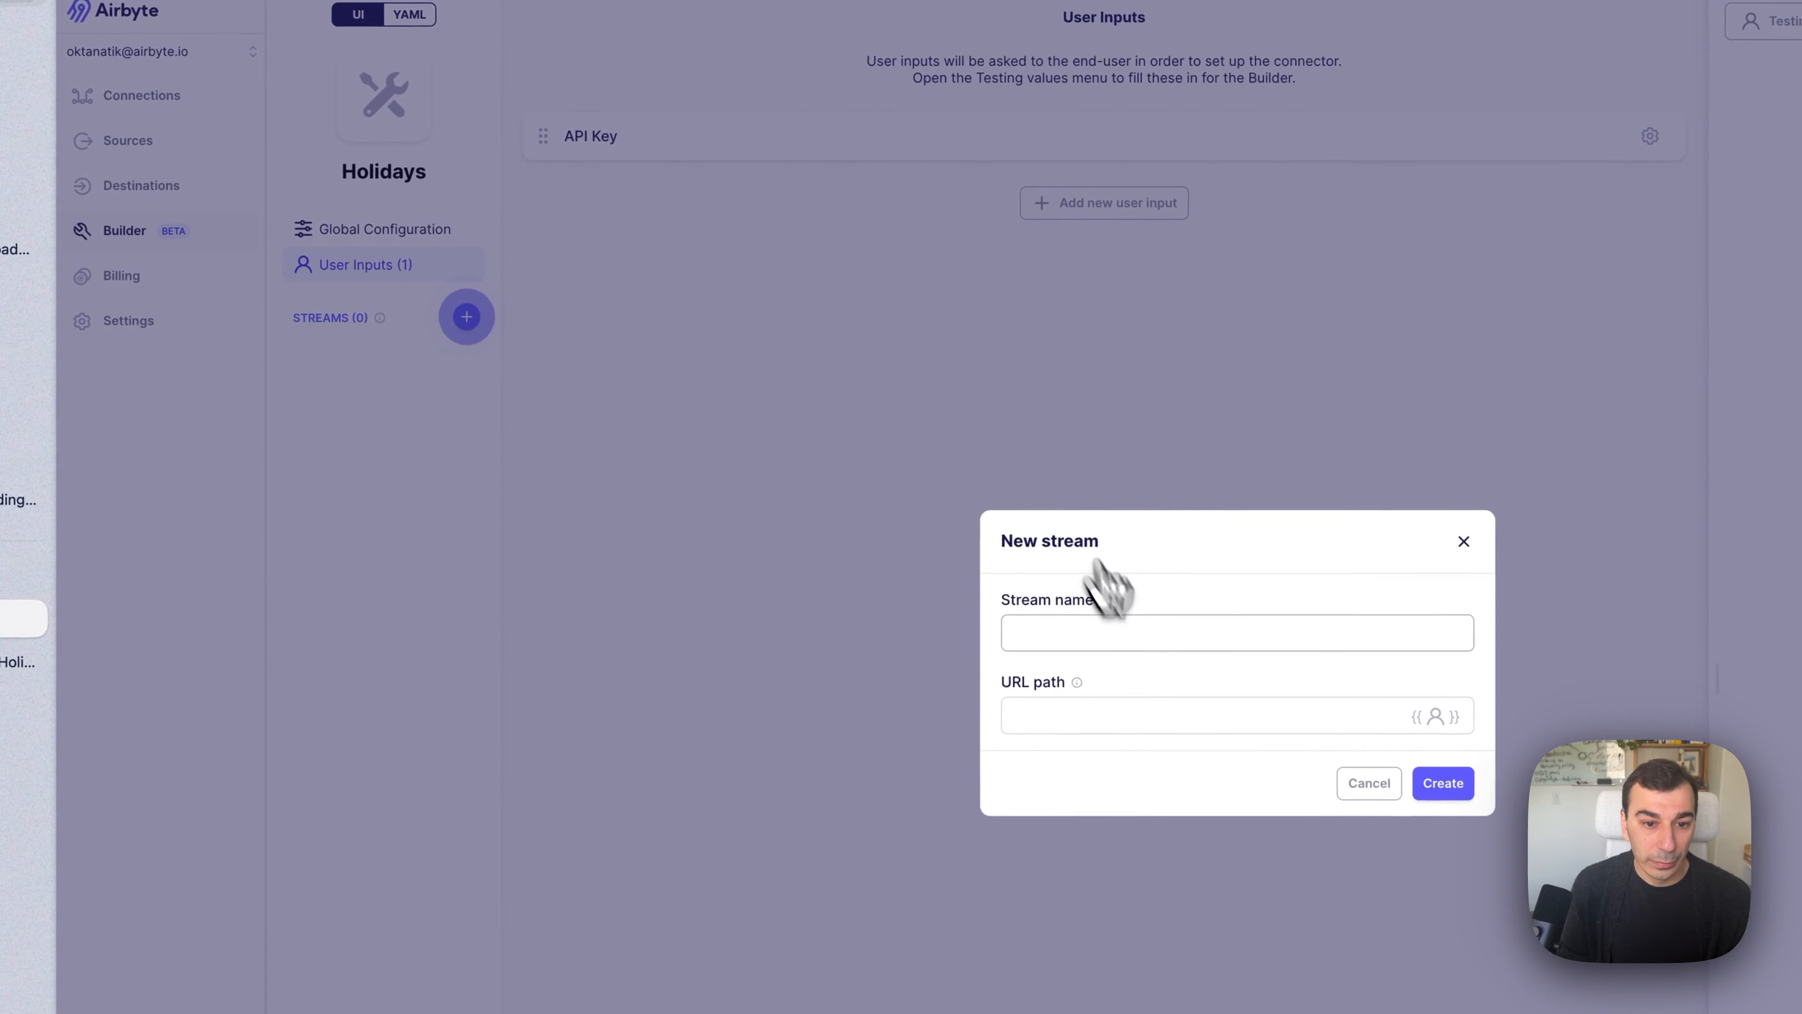
pyautogui.click(1140, 641)
pyautogui.write('holiday')
pyautogui.press('Tab')
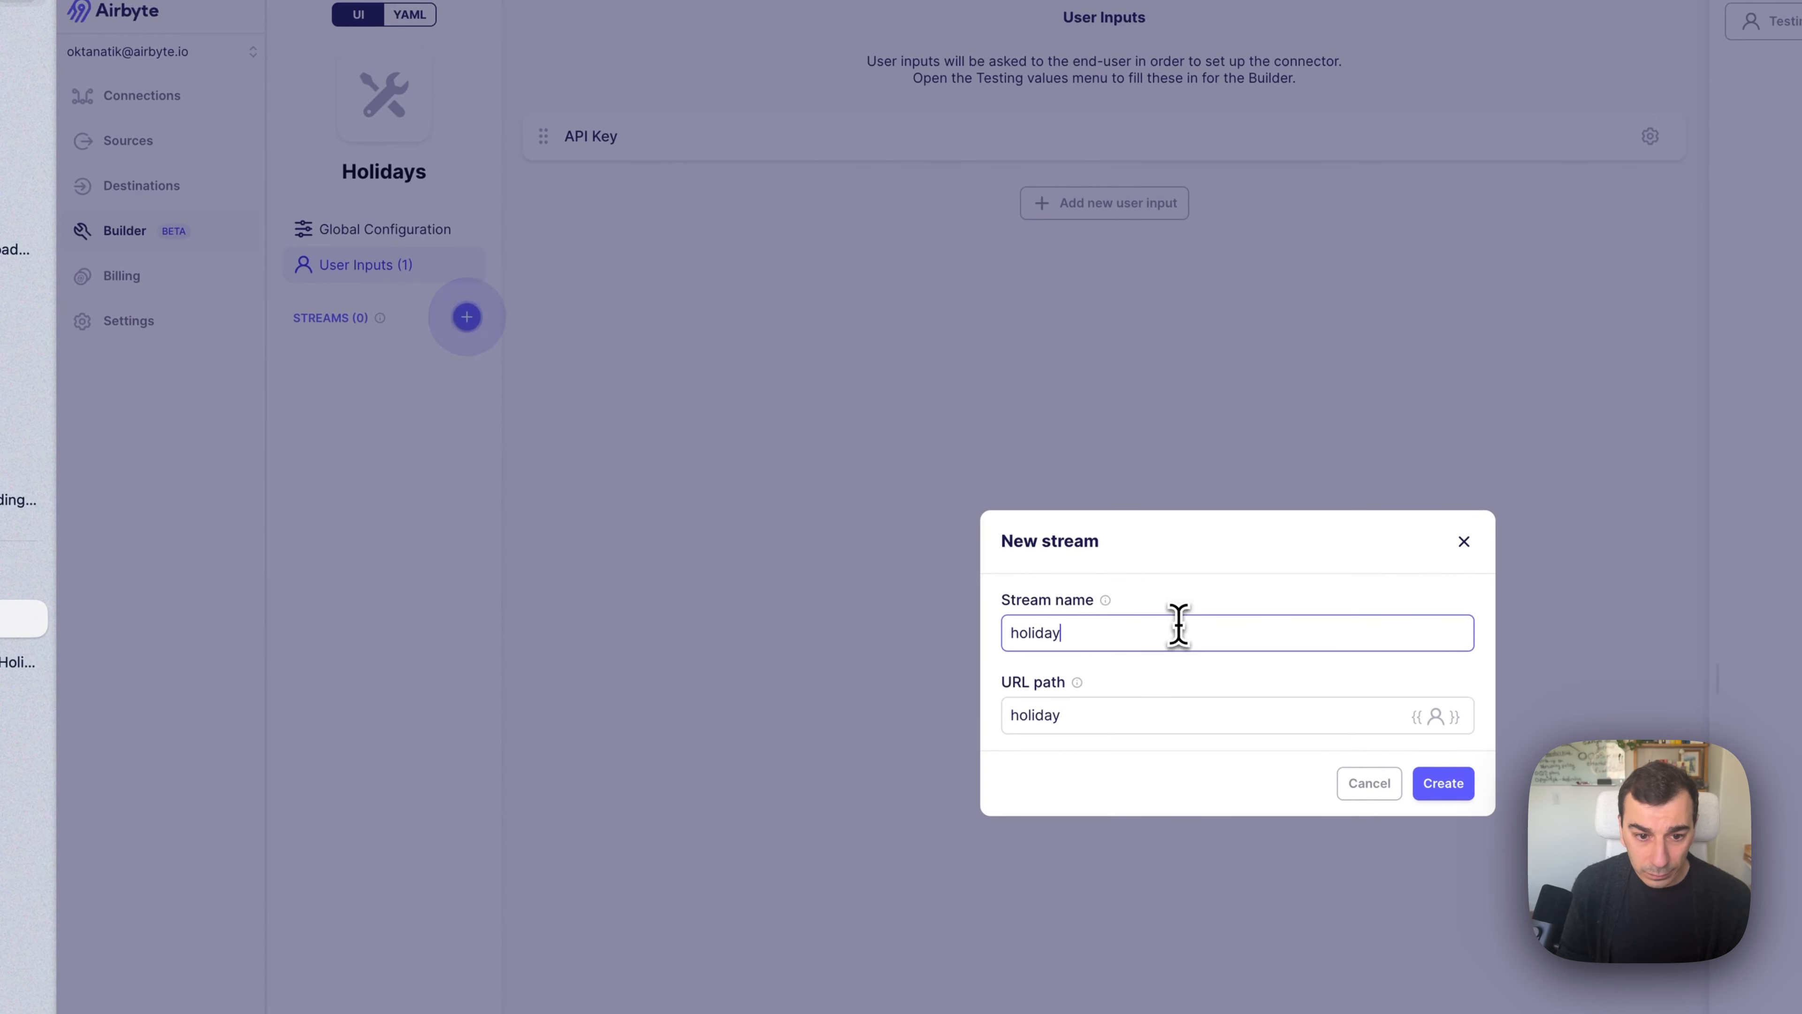
pyautogui.click(1443, 783)
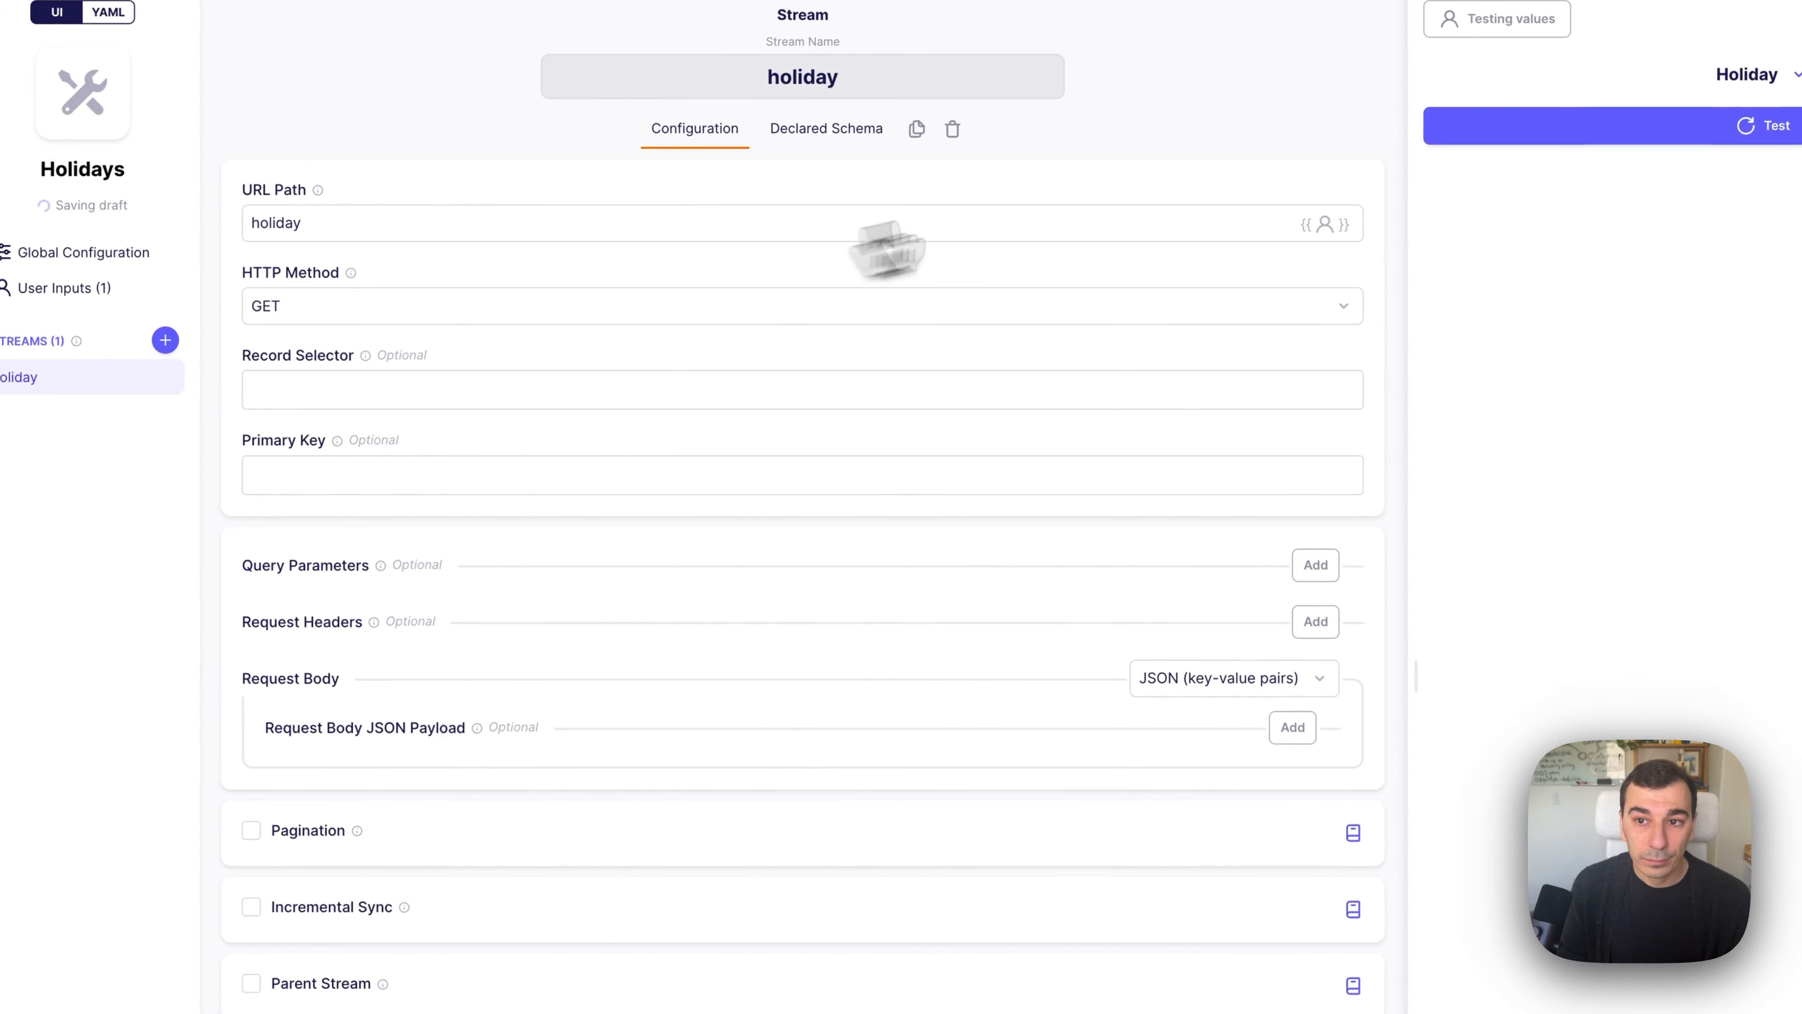
pyautogui.click(1731, 122)
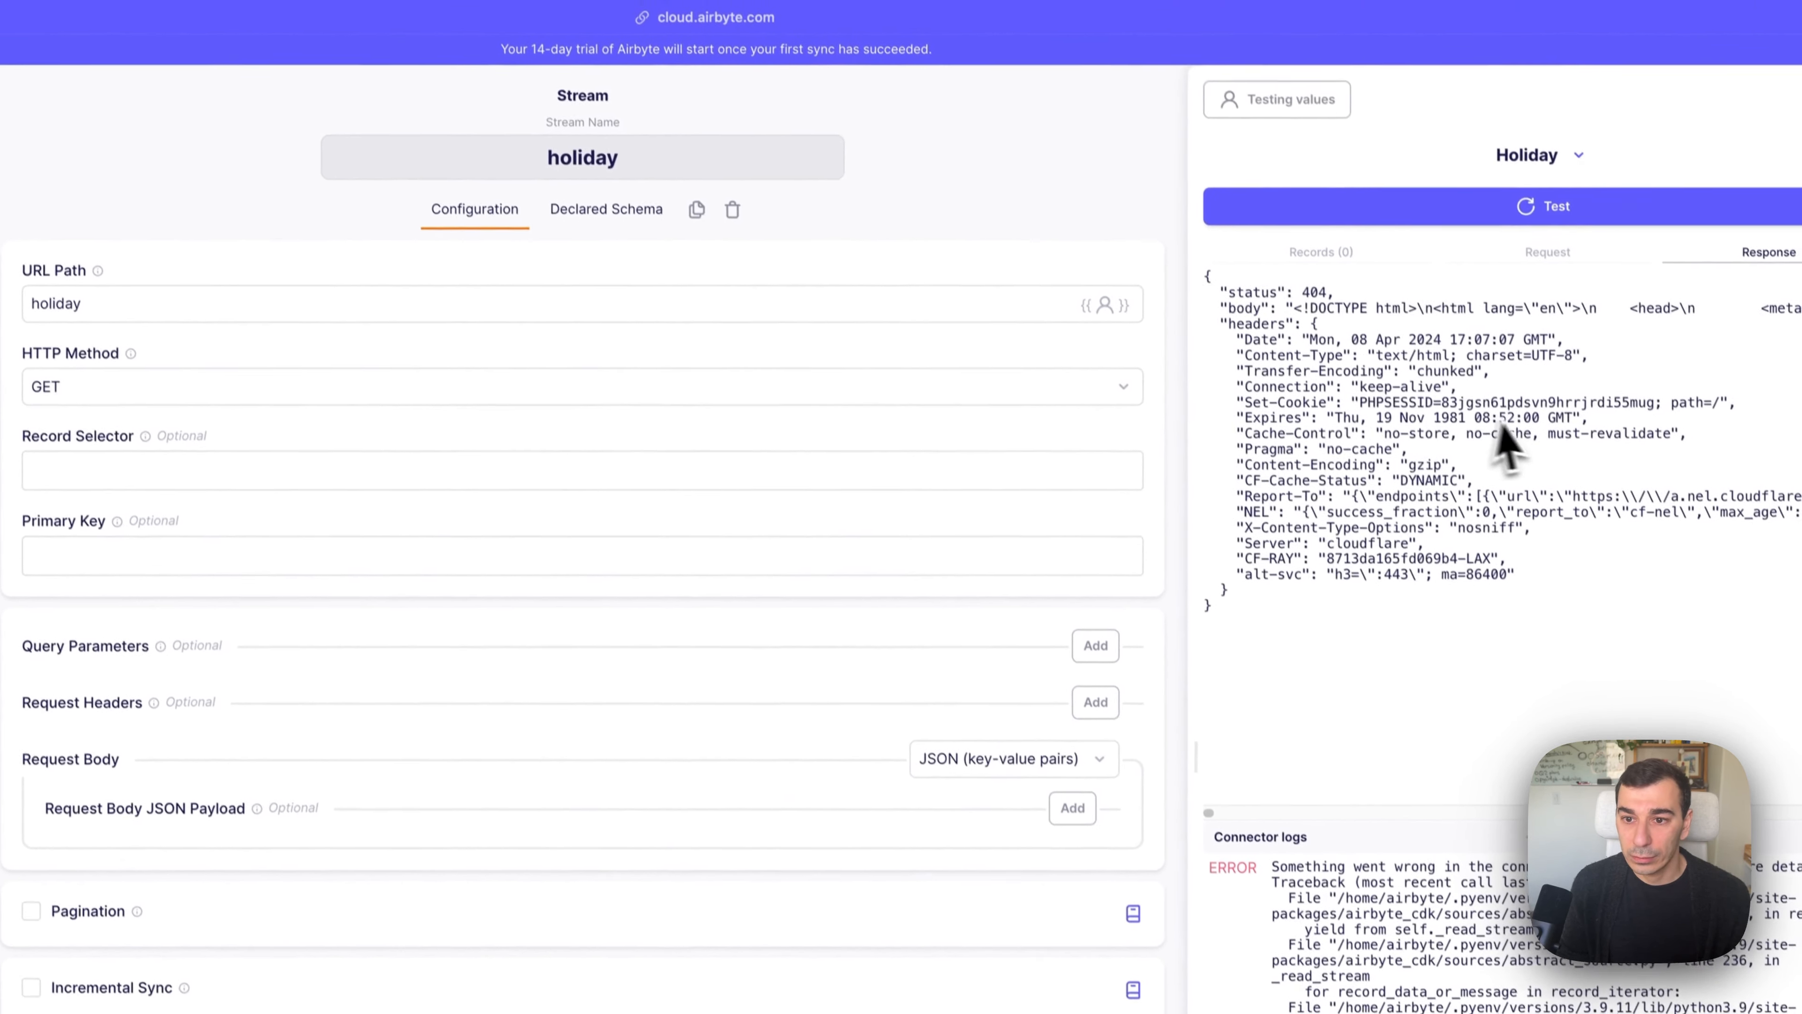
# Review the 404 test response and check the docs for the correct endpoint path.
pyautogui.moveTo(1315, 308); pyautogui.dragTo(1428, 561)
pyautogui.click(1429, 561)
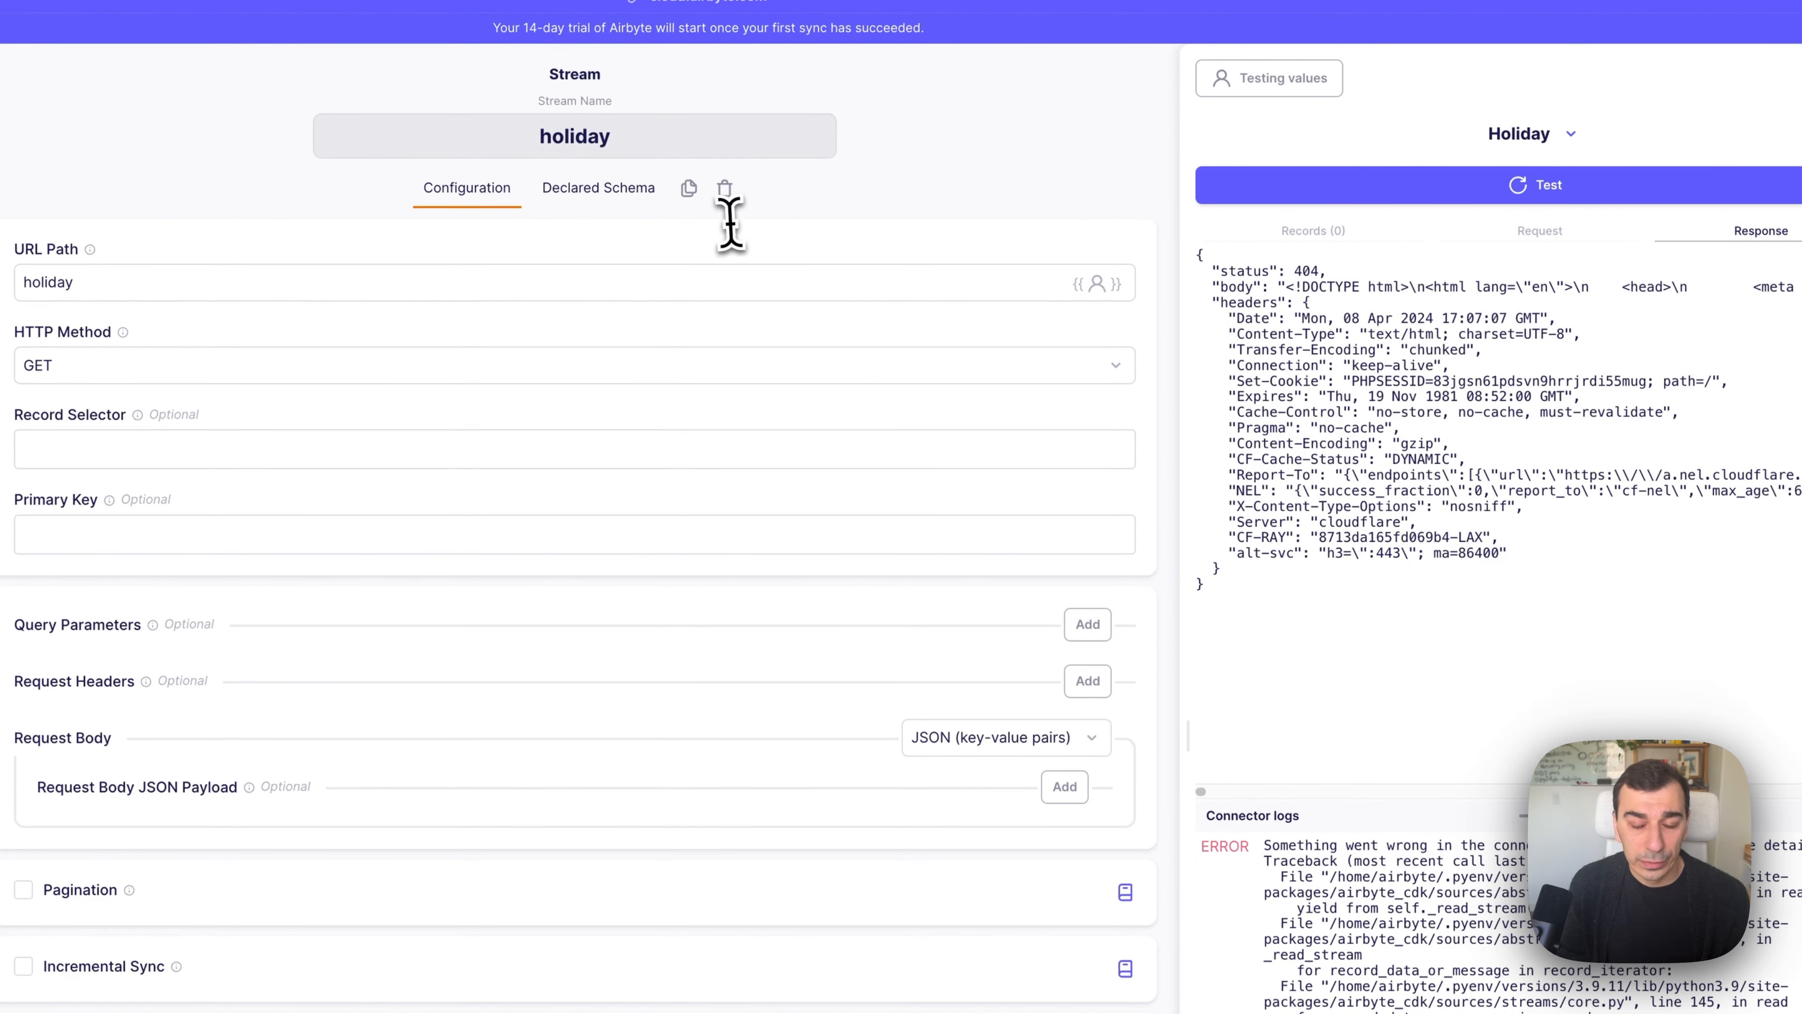
pyautogui.click(71, 675)
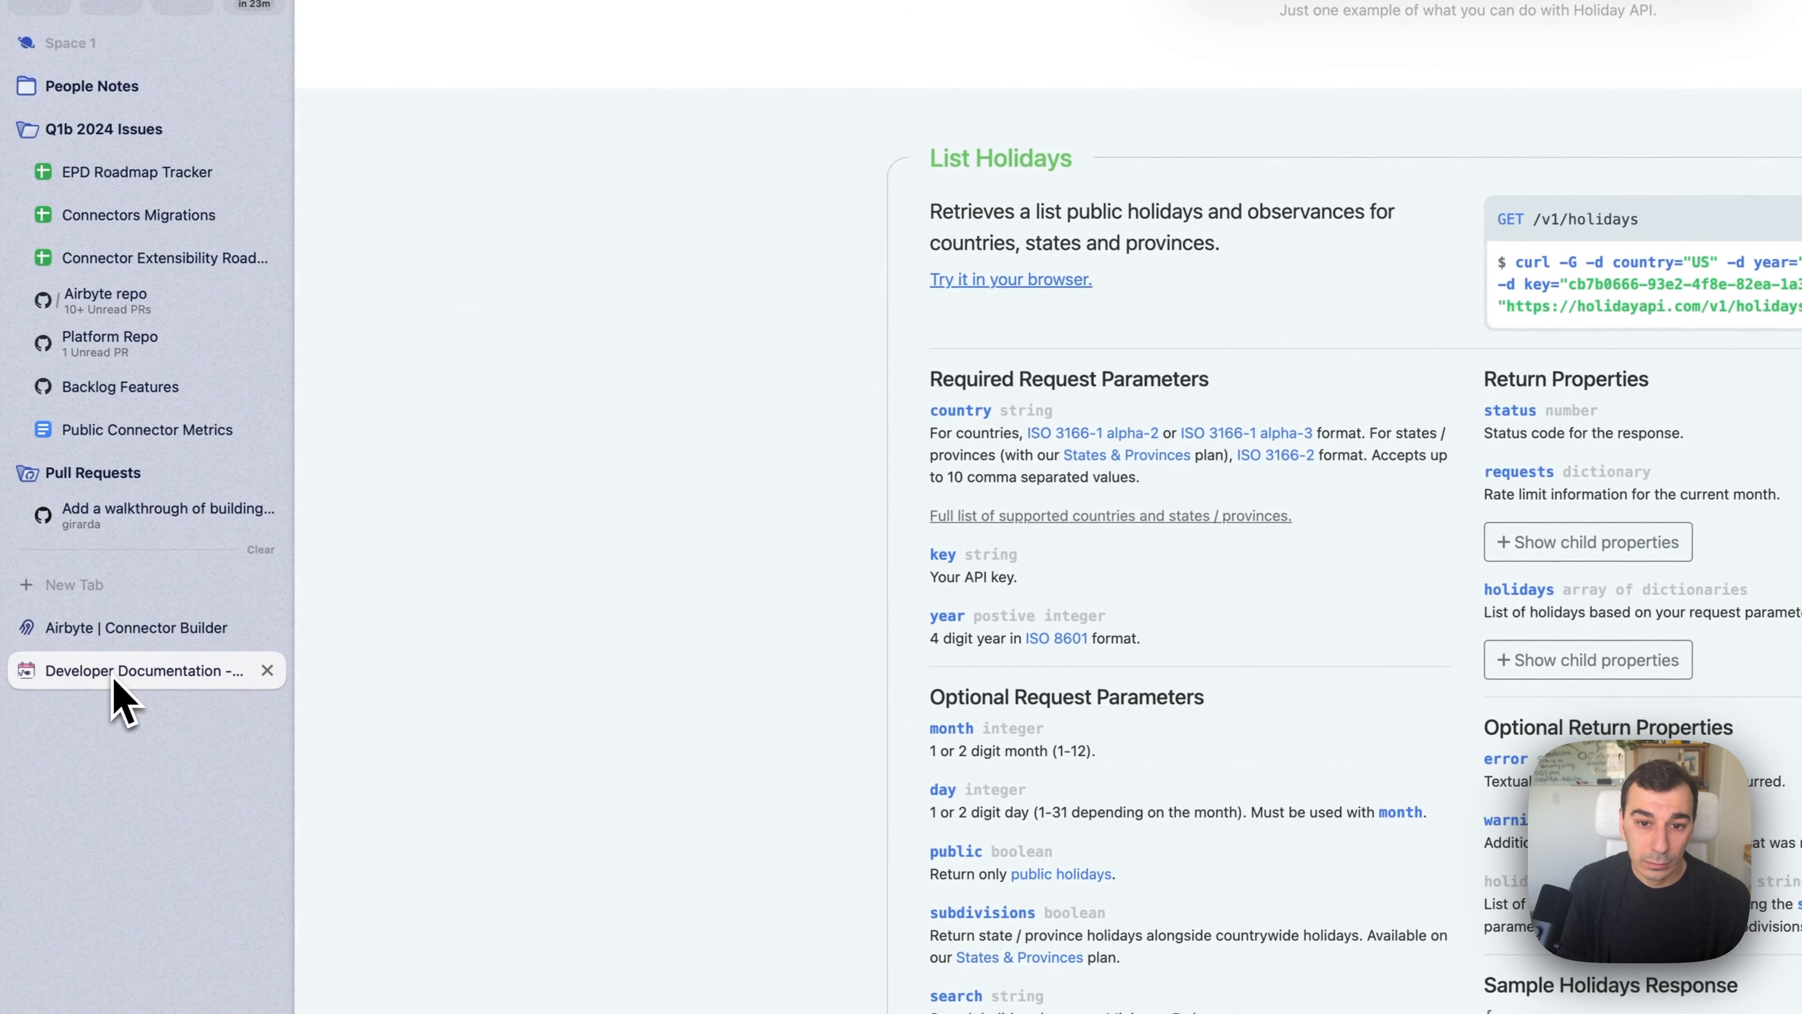
pyautogui.click(164, 629)
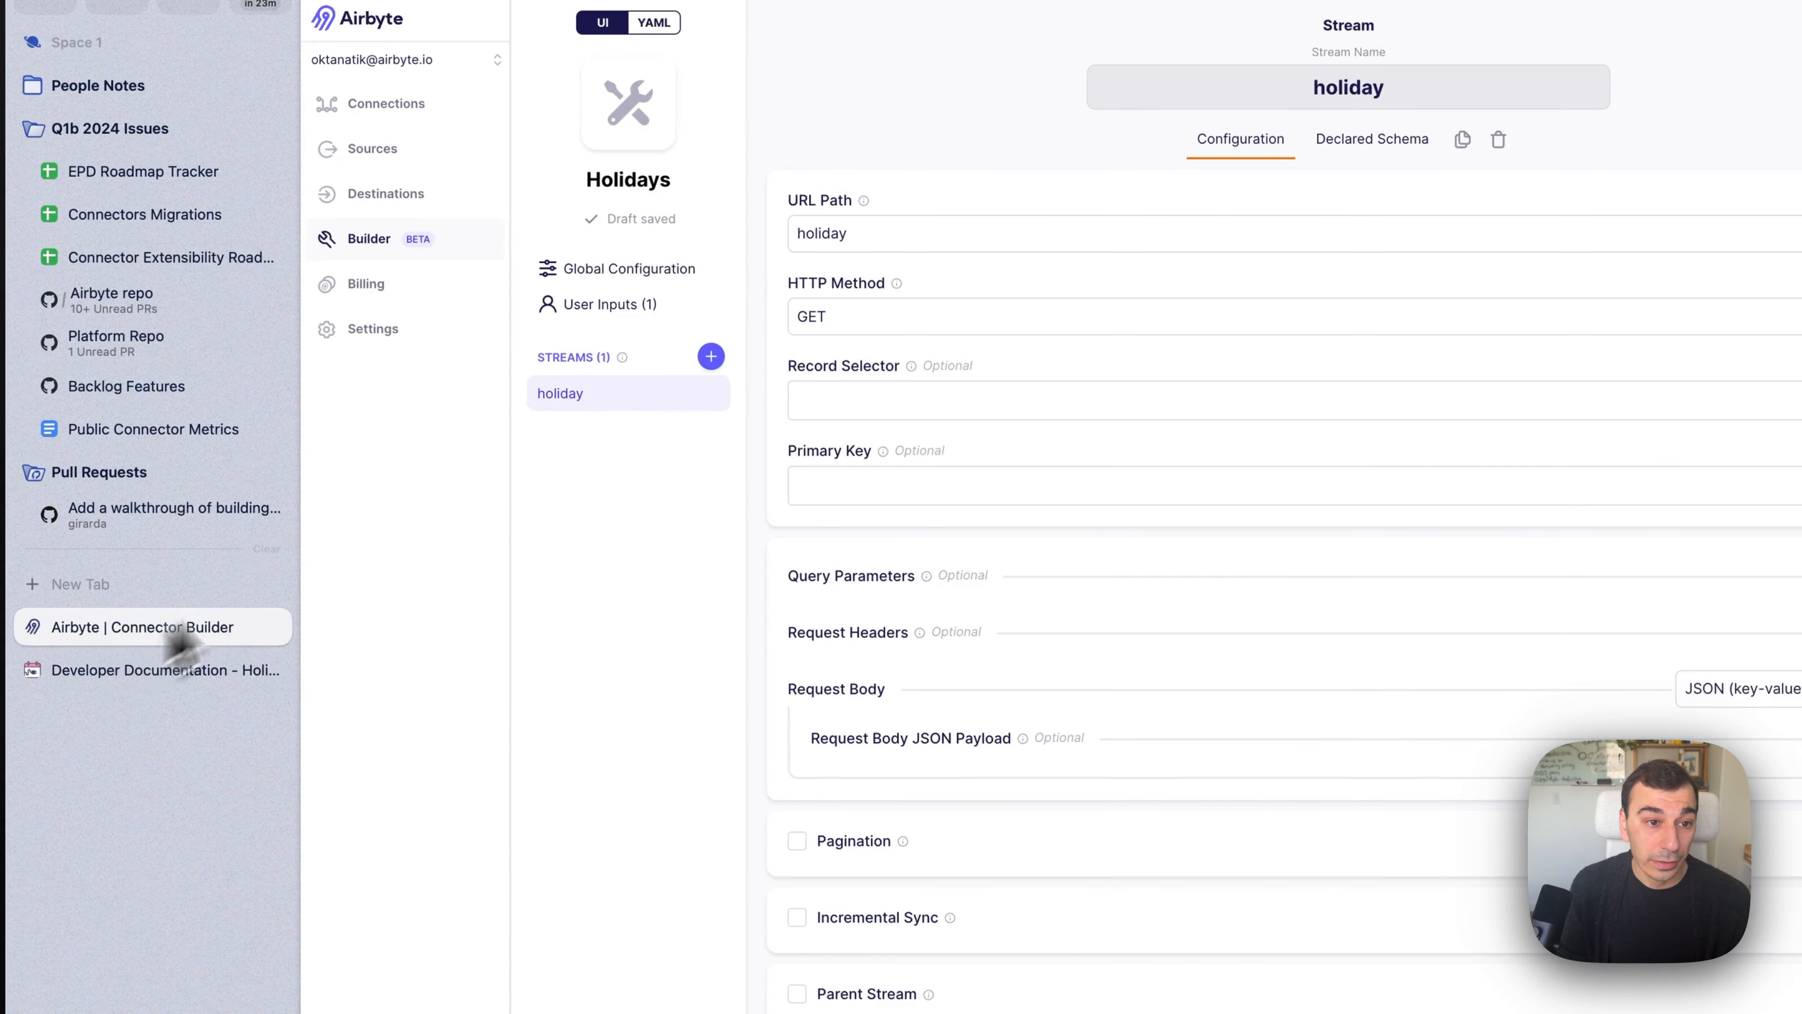
# Change the stream name and URL path to holidays; the retest returns 401 for a missing API key.
pyautogui.click(631, 328)
pyautogui.write('s')
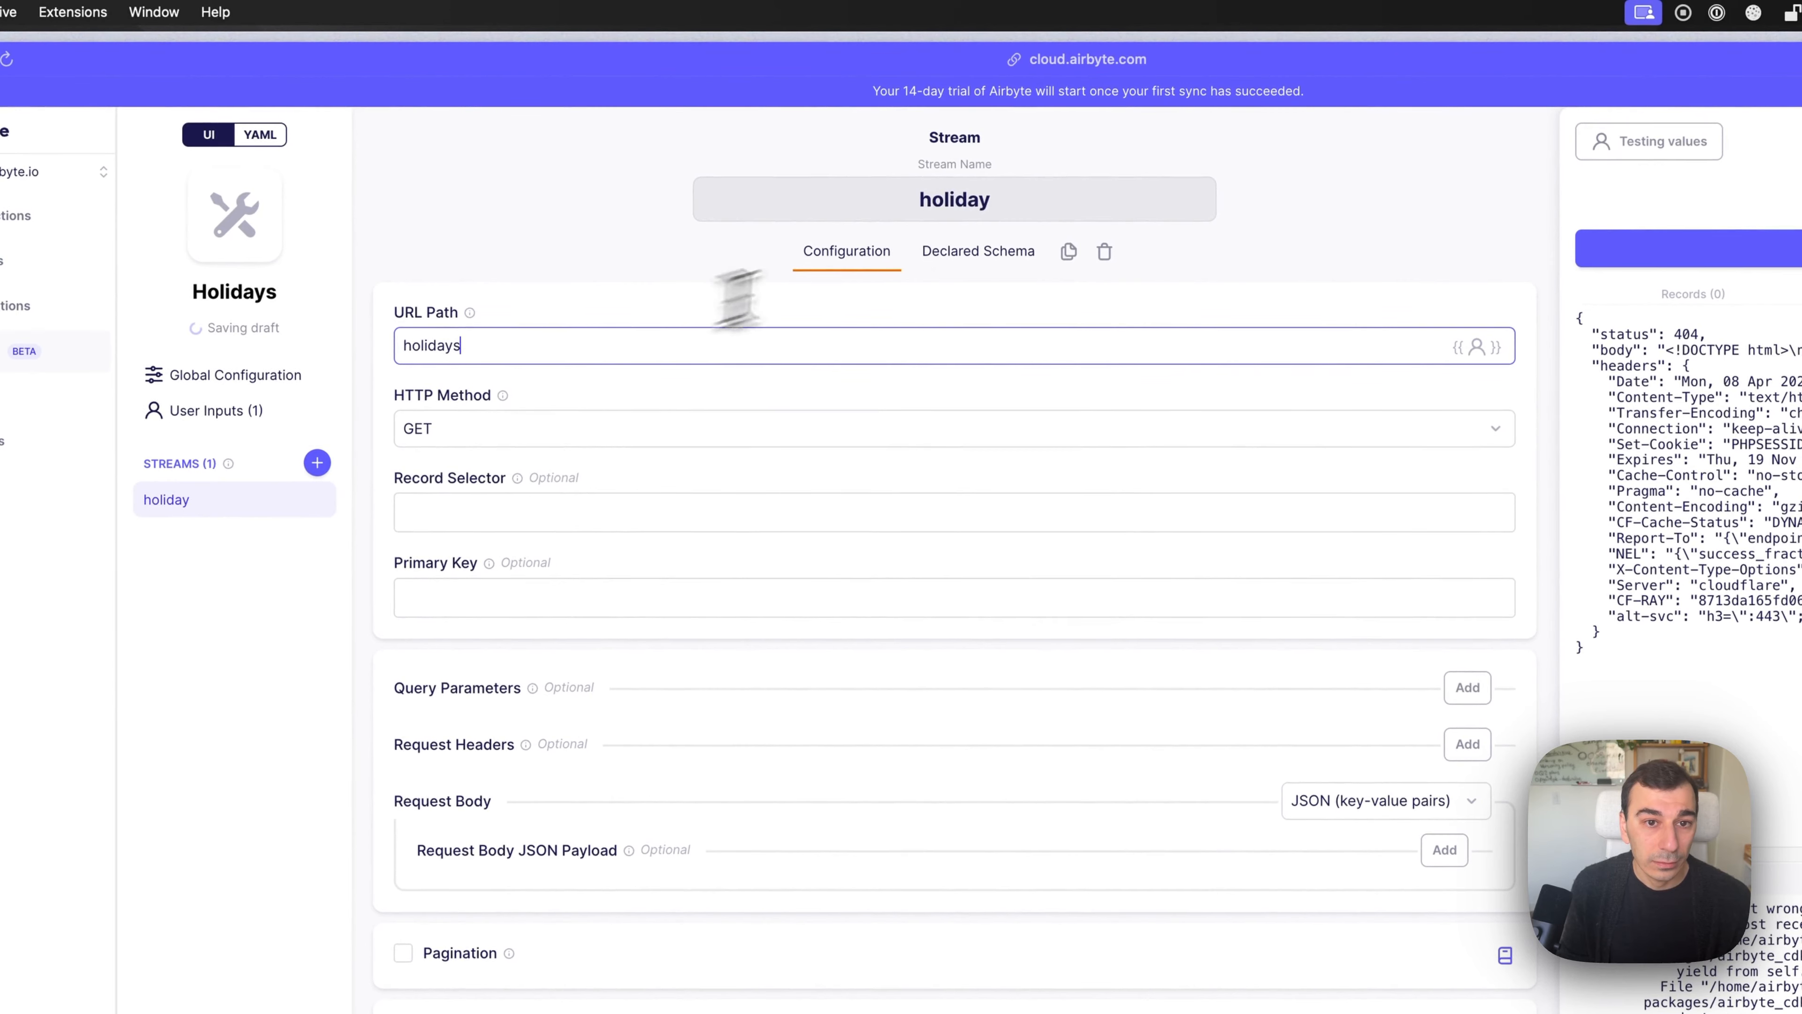
pyautogui.click(1126, 175)
pyautogui.write('s')
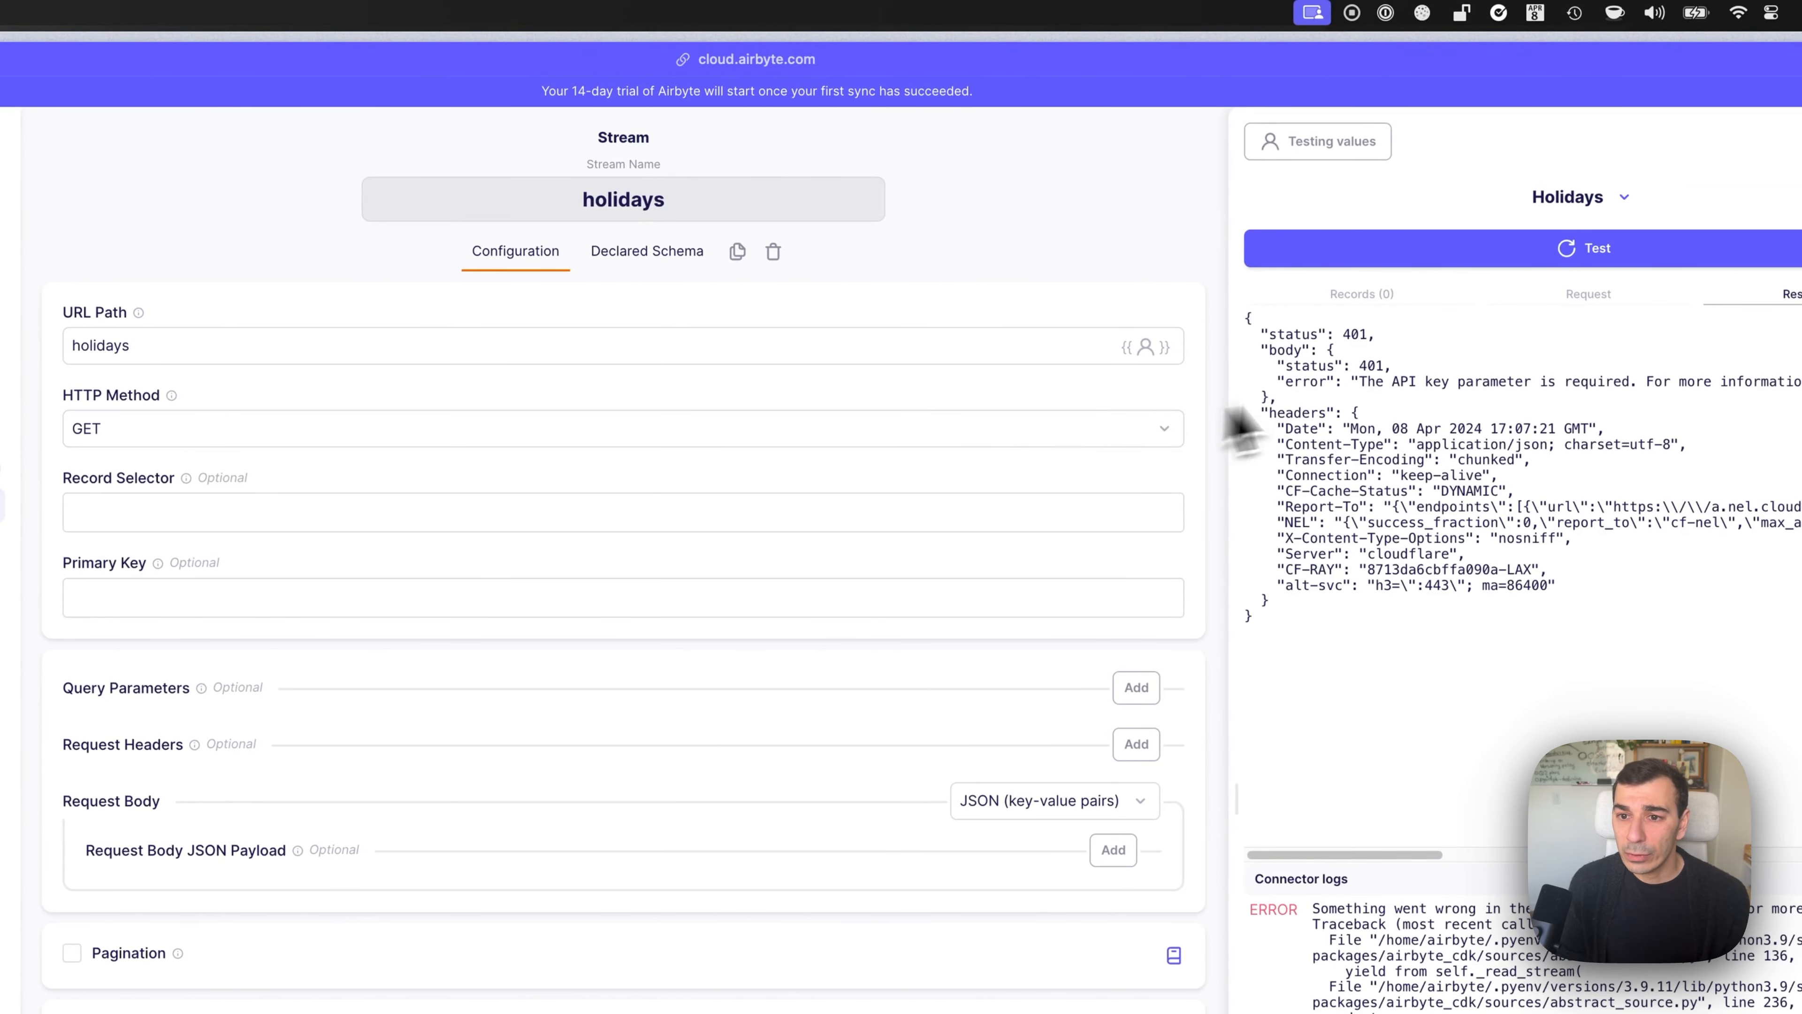
pyautogui.moveTo(1336, 363); pyautogui.dragTo(1408, 397)
pyautogui.click(1296, 346)
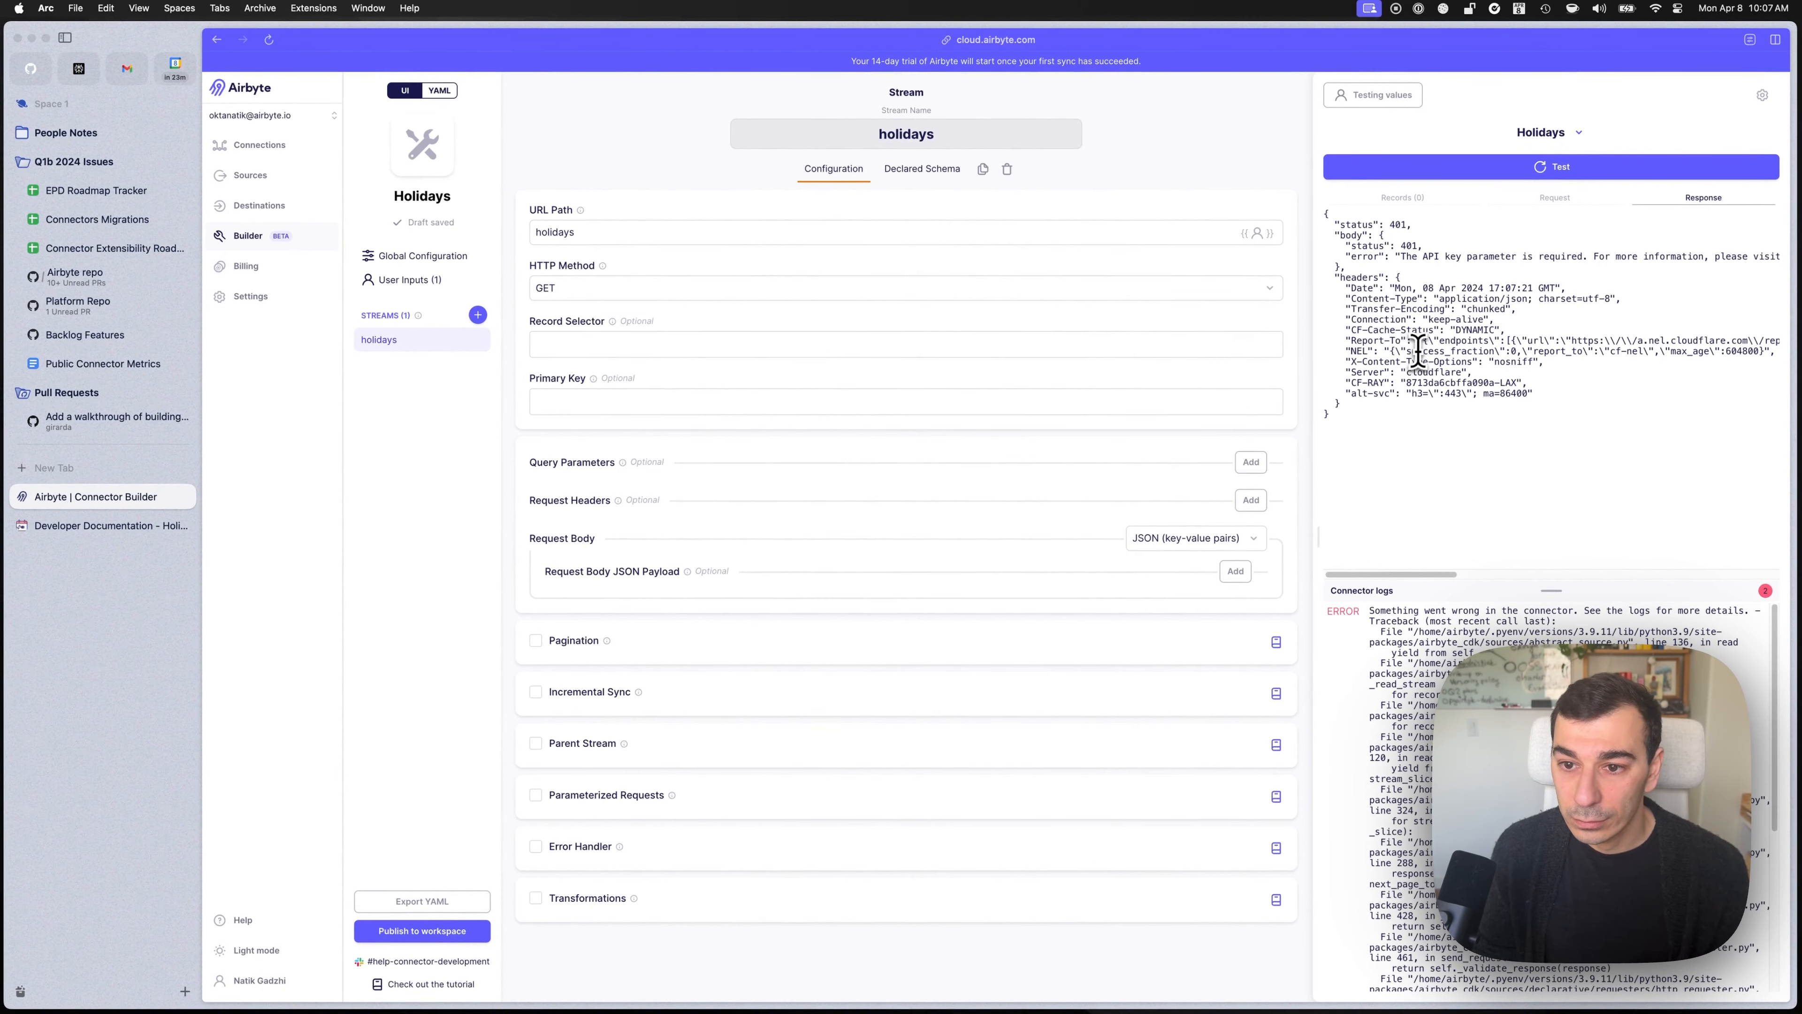
pyautogui.click(412, 279)
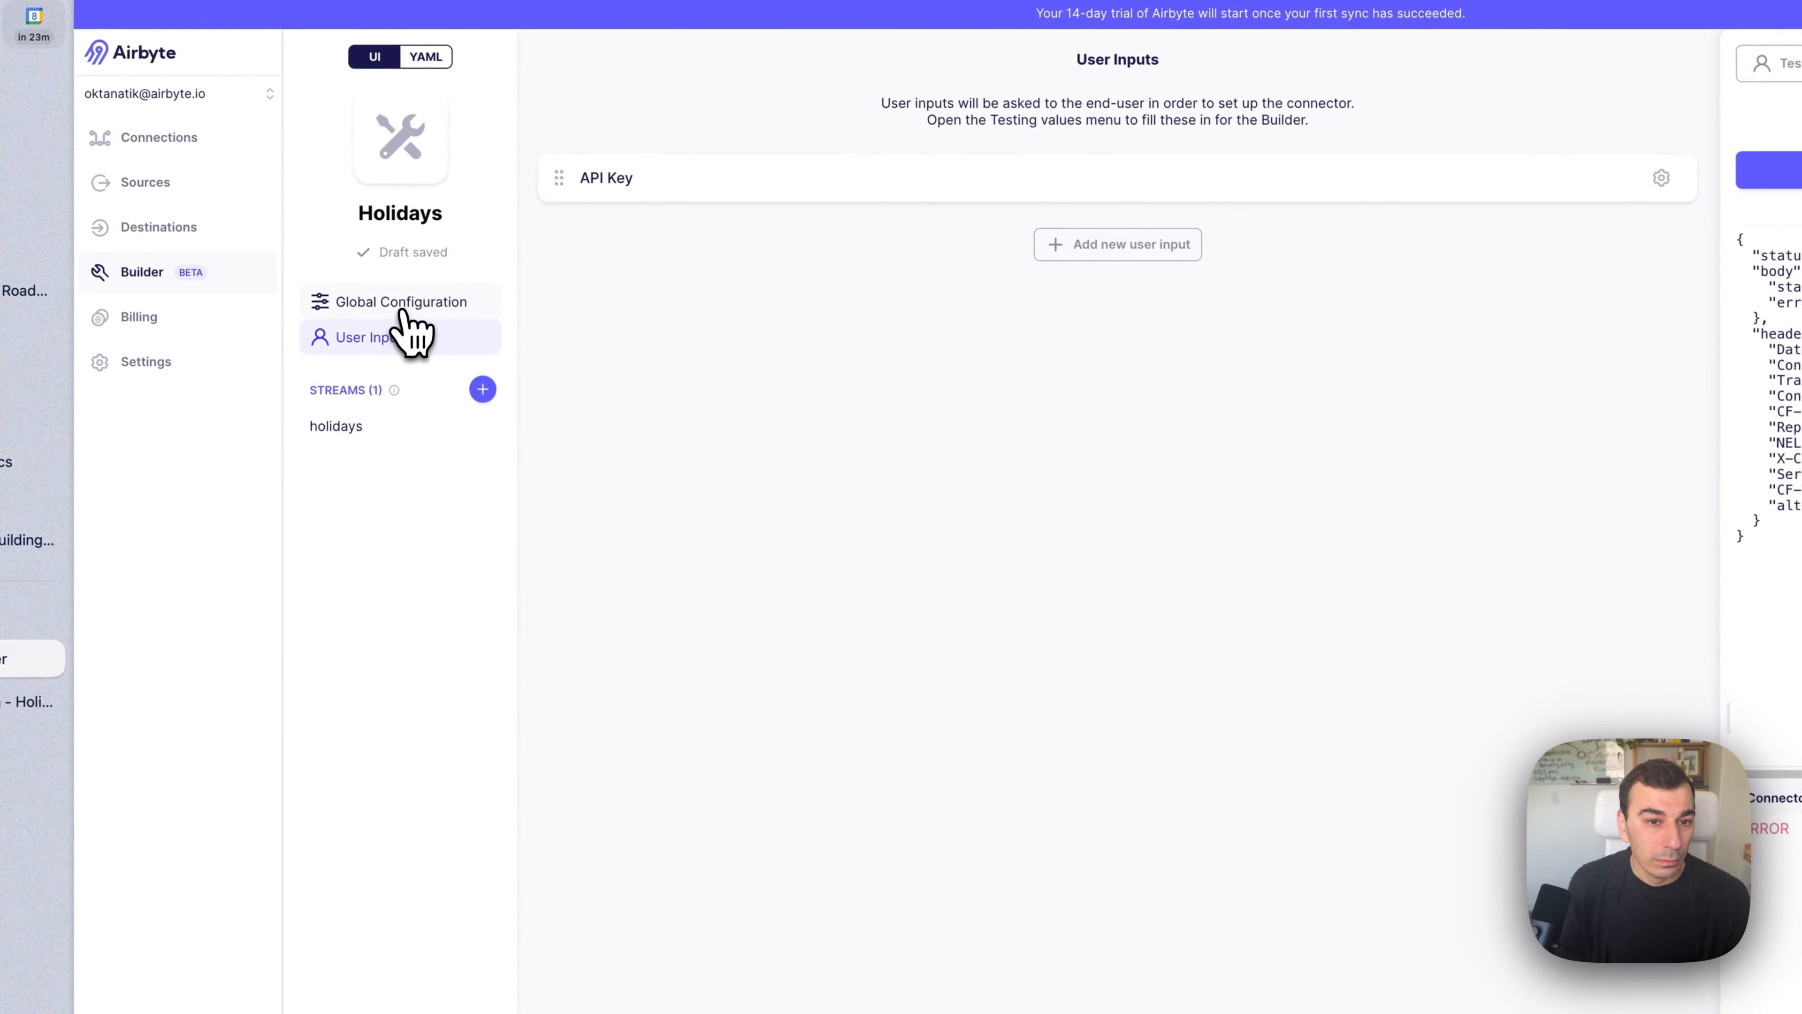
# Inject the API key as query parameter 'key' and retest, now getting 400 requiring country.
pyautogui.click(406, 306)
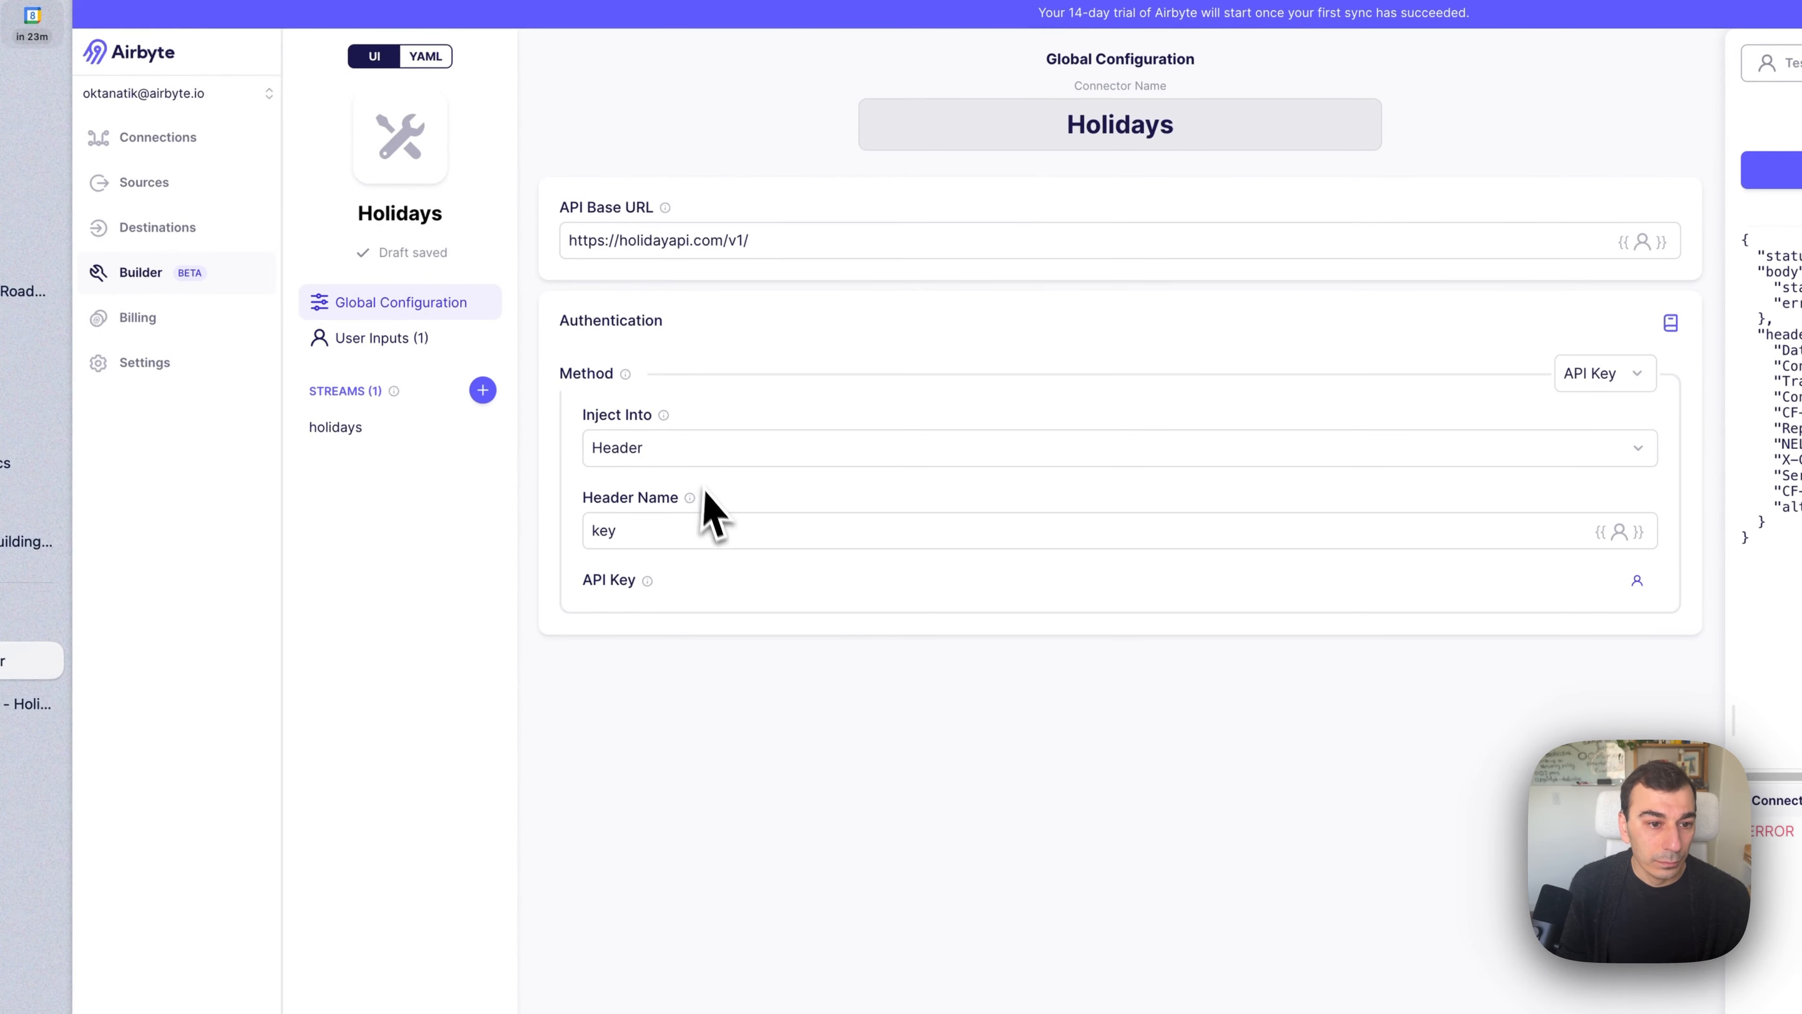
pyautogui.click(705, 529)
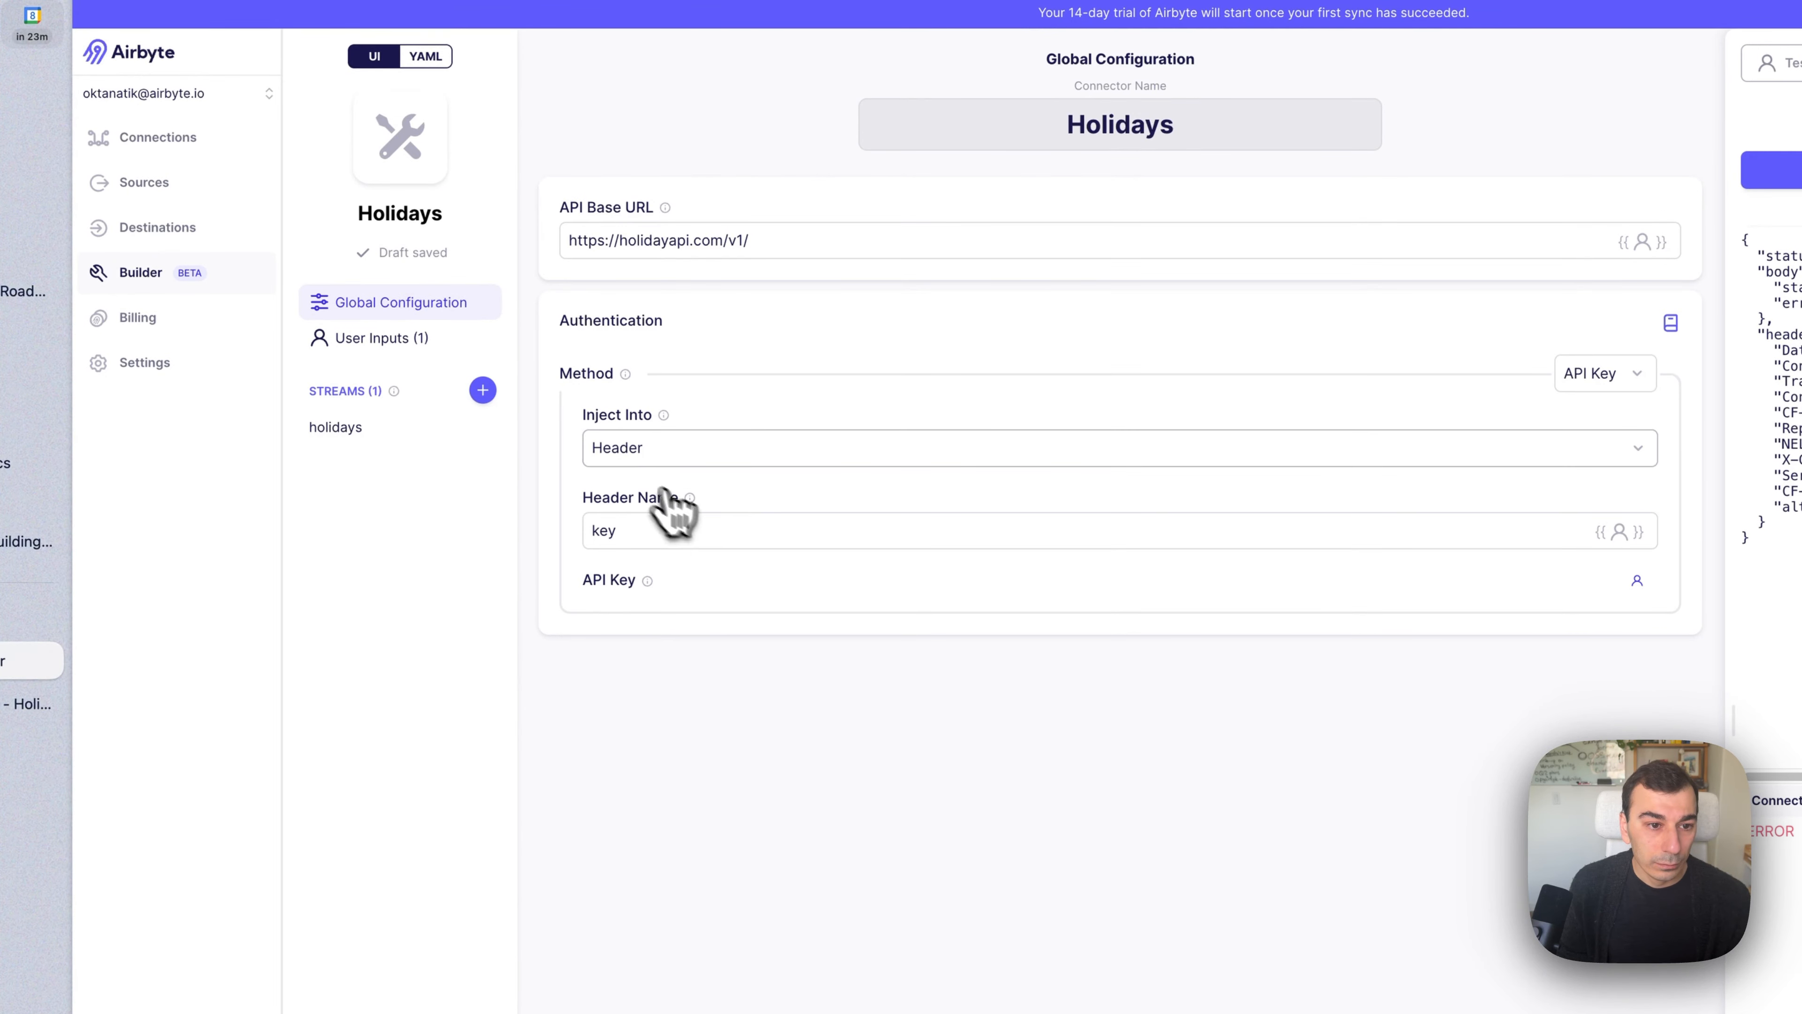
pyautogui.click(607, 454)
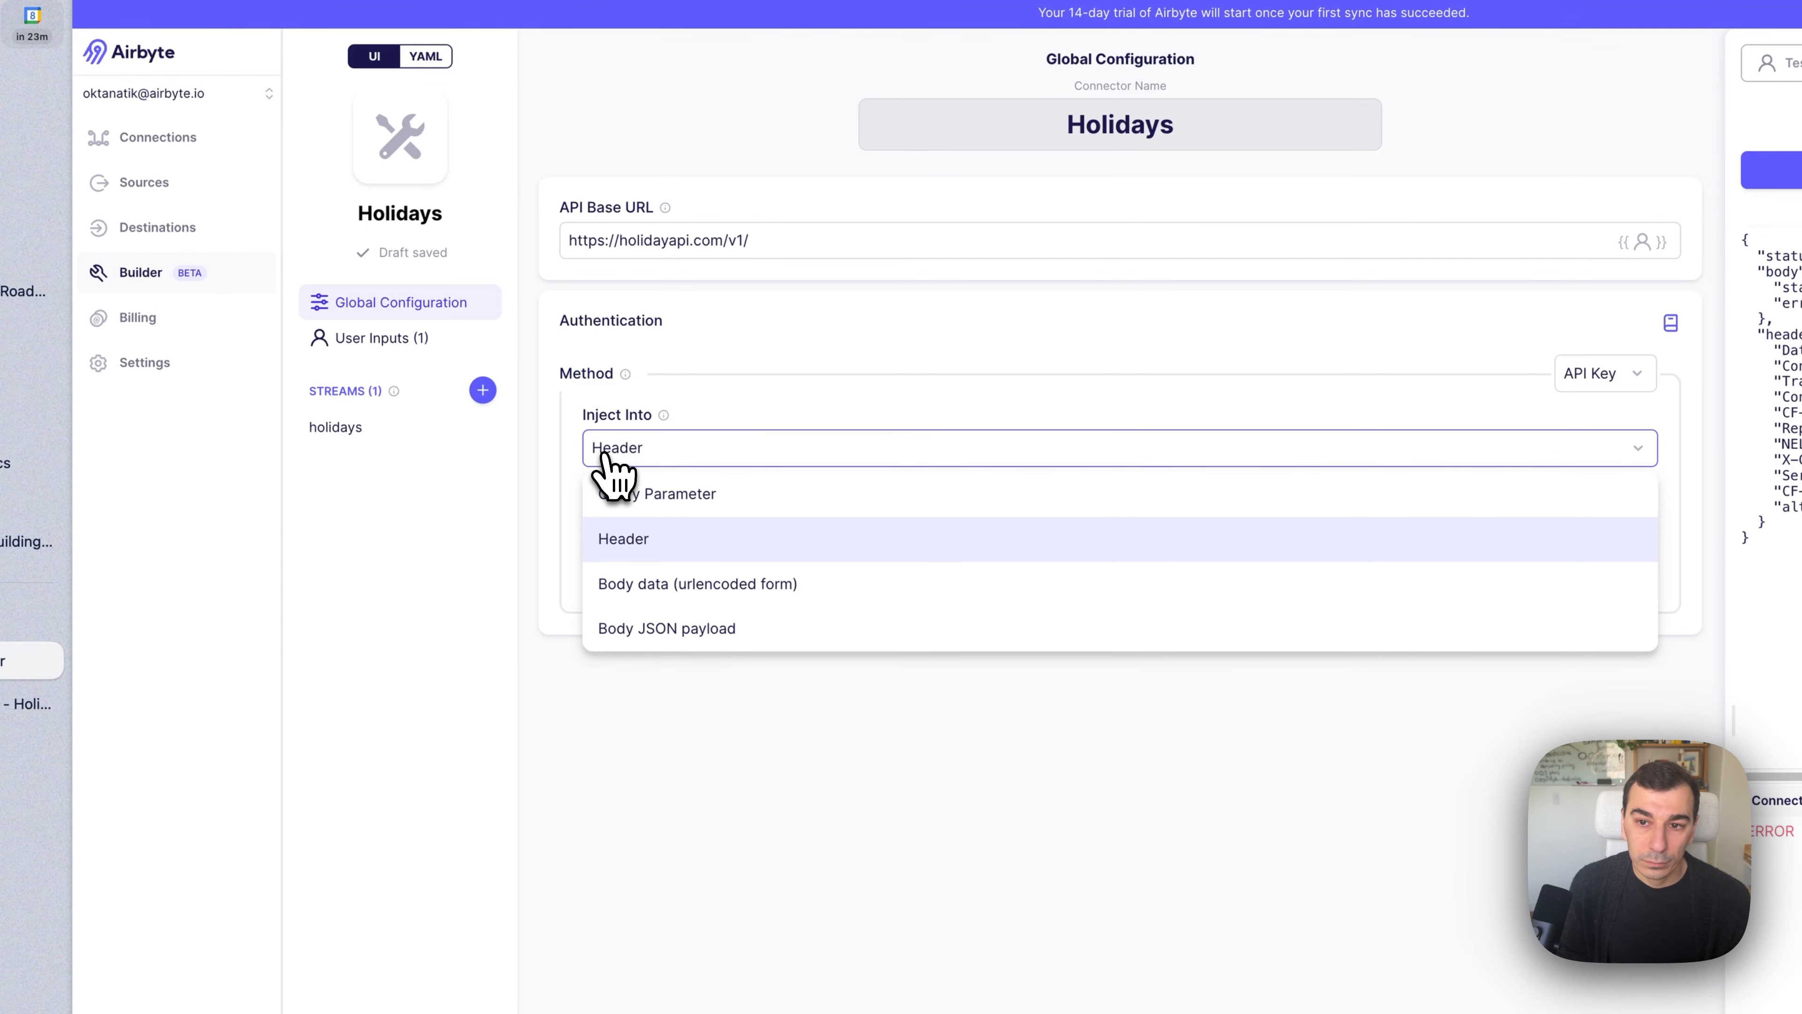
pyautogui.click(677, 493)
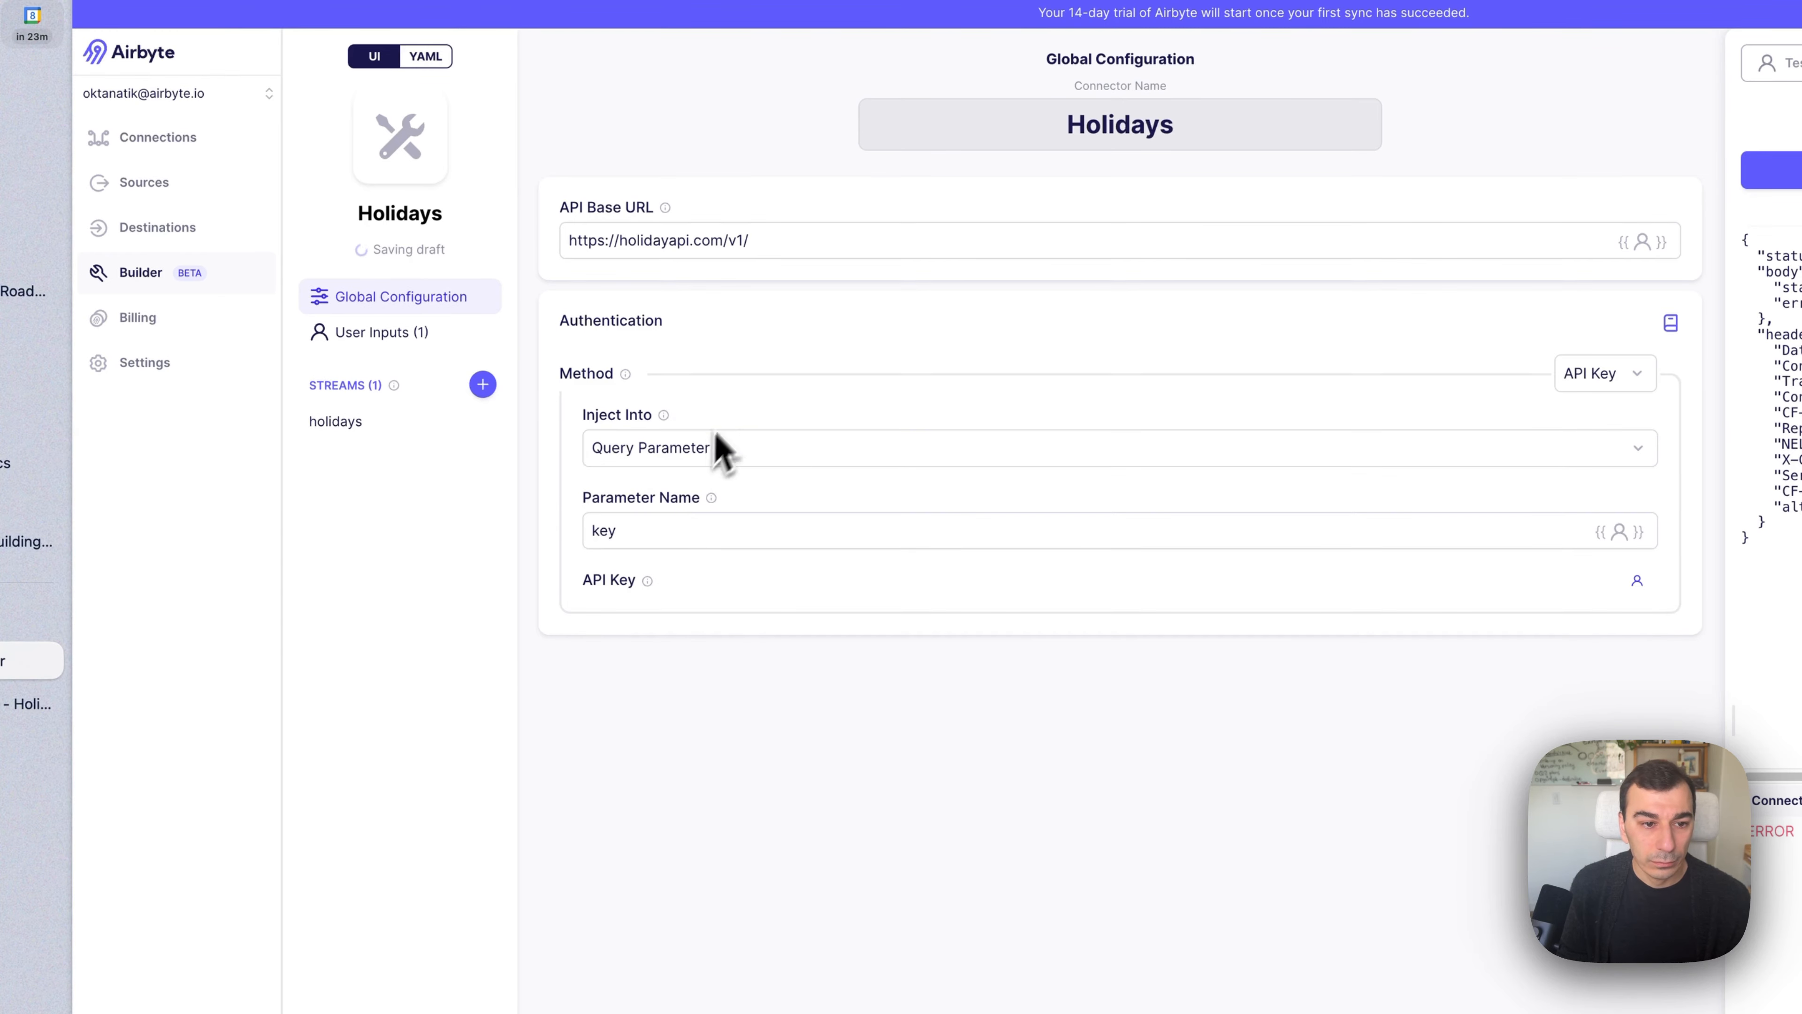
pyautogui.click(1609, 238)
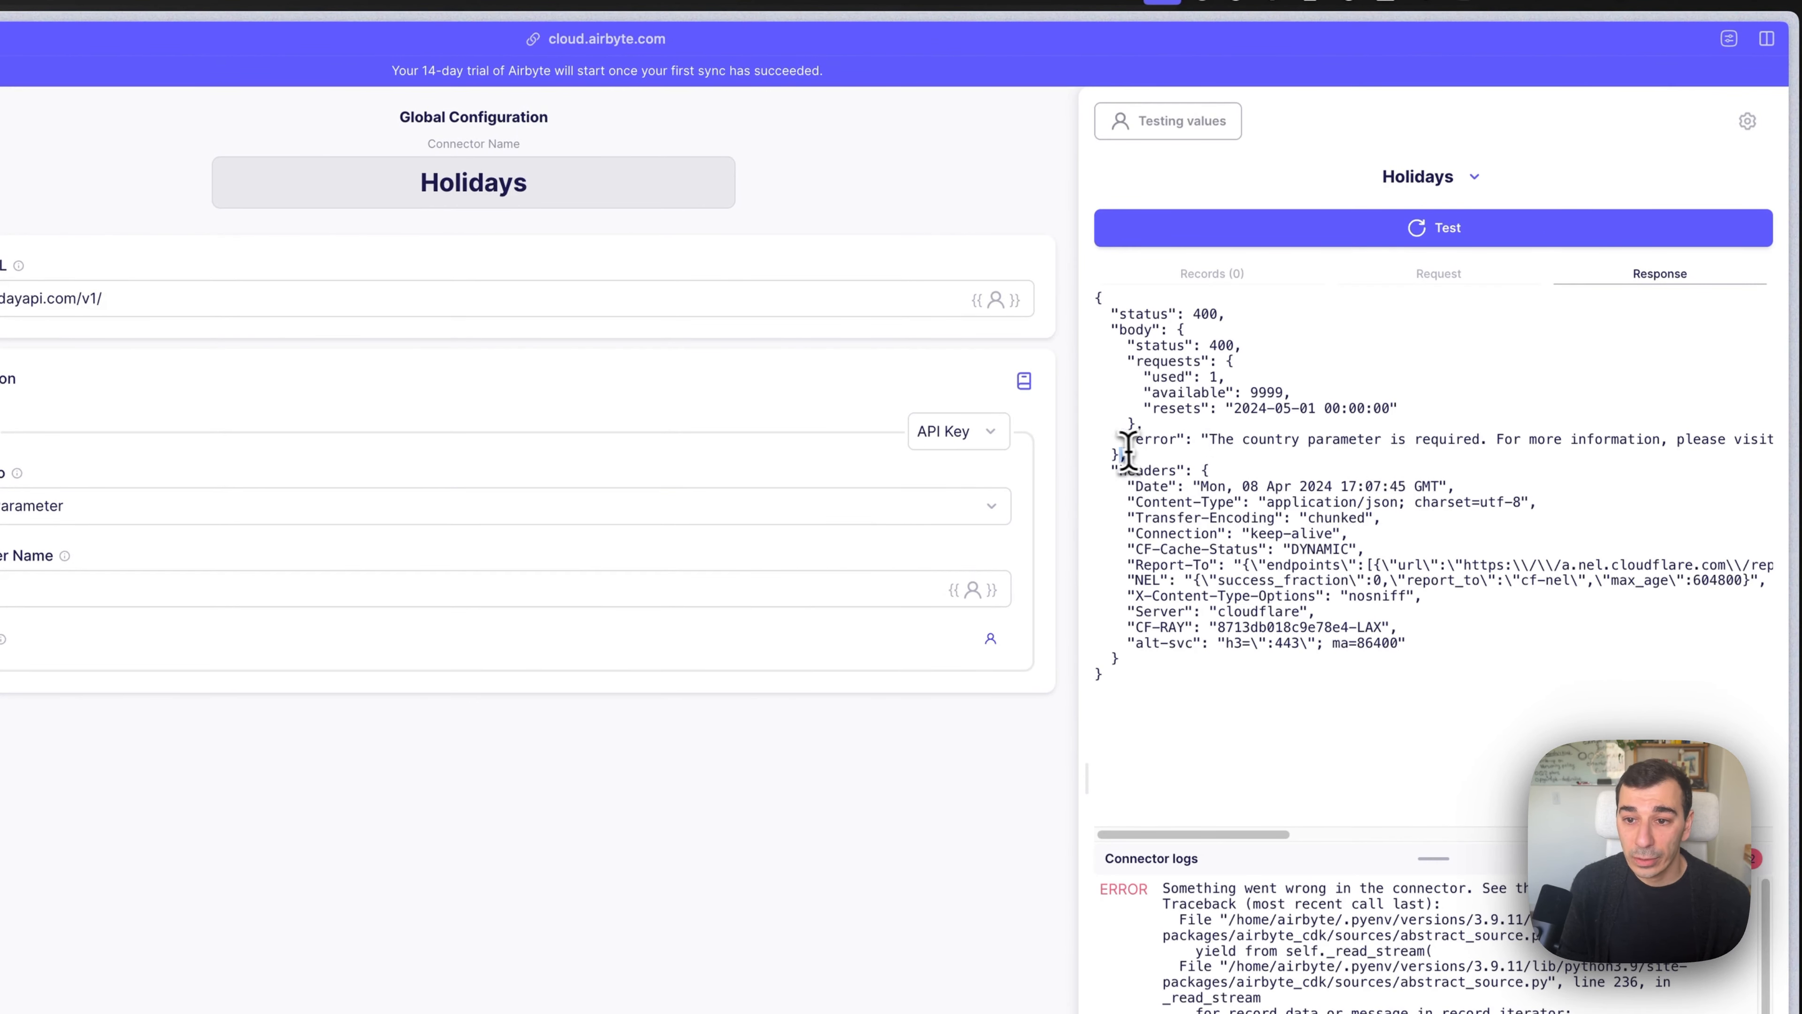
pyautogui.click(1337, 446)
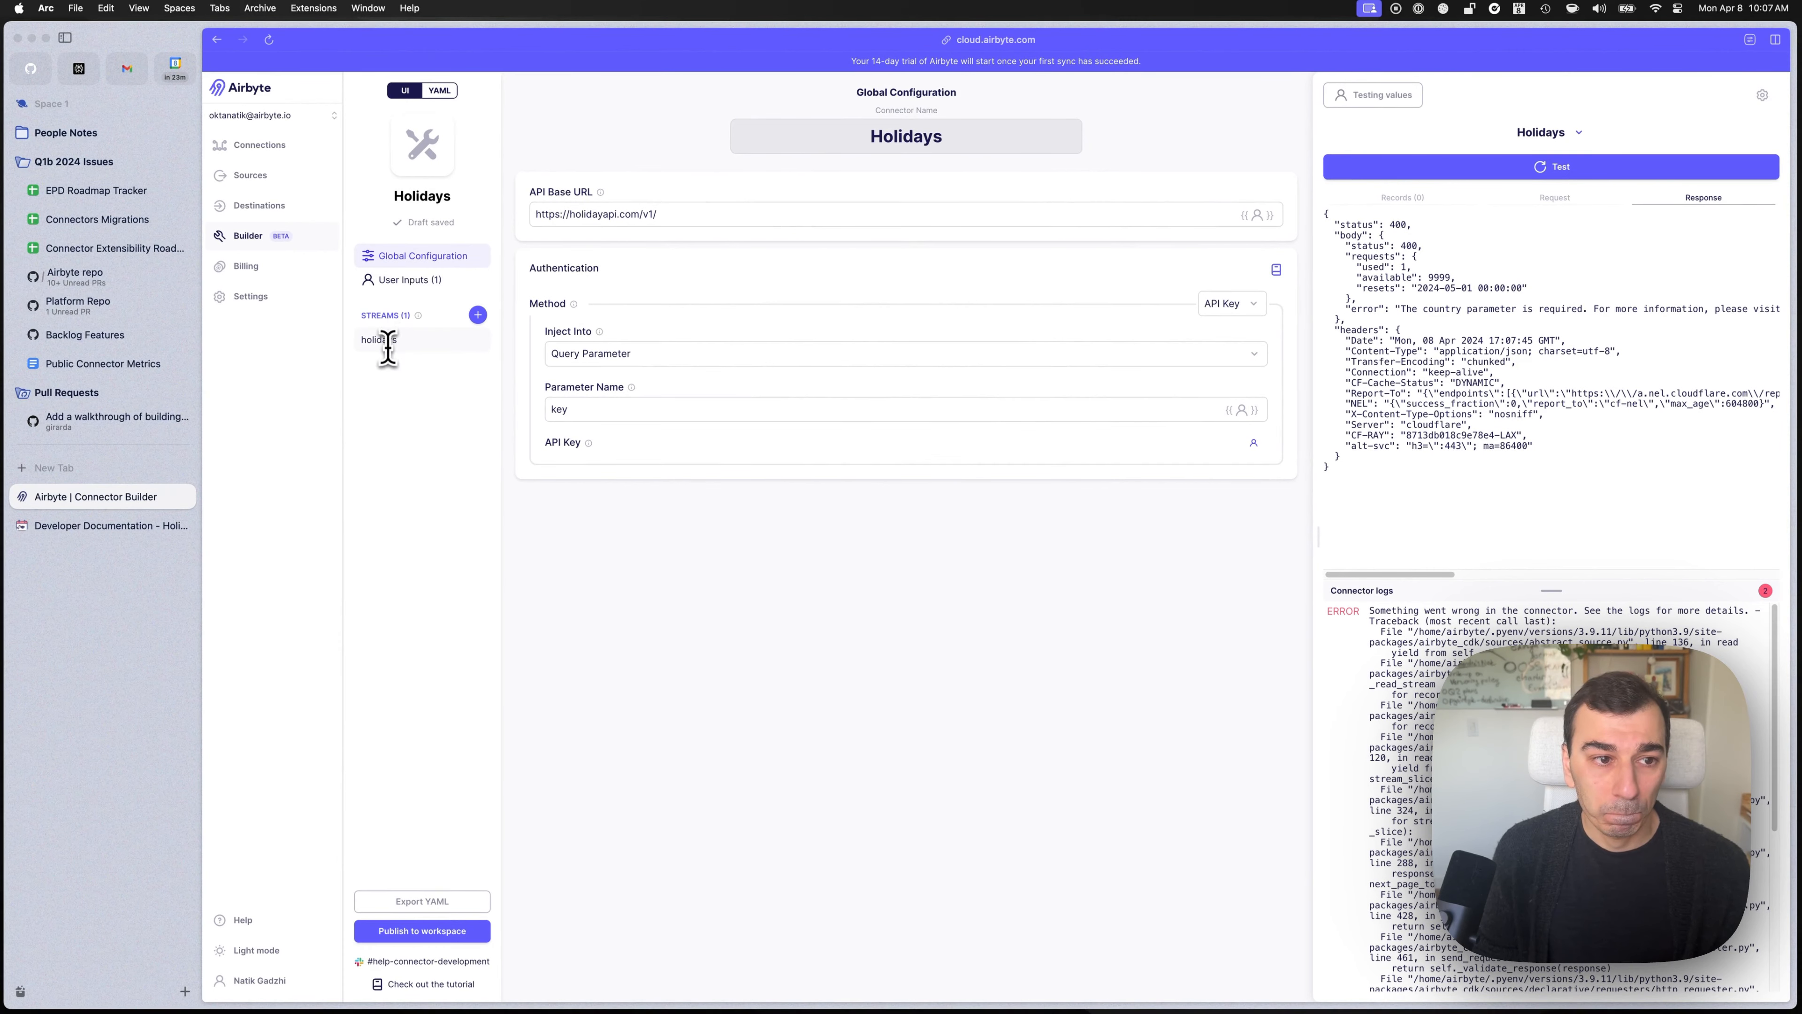
pyautogui.click(400, 280)
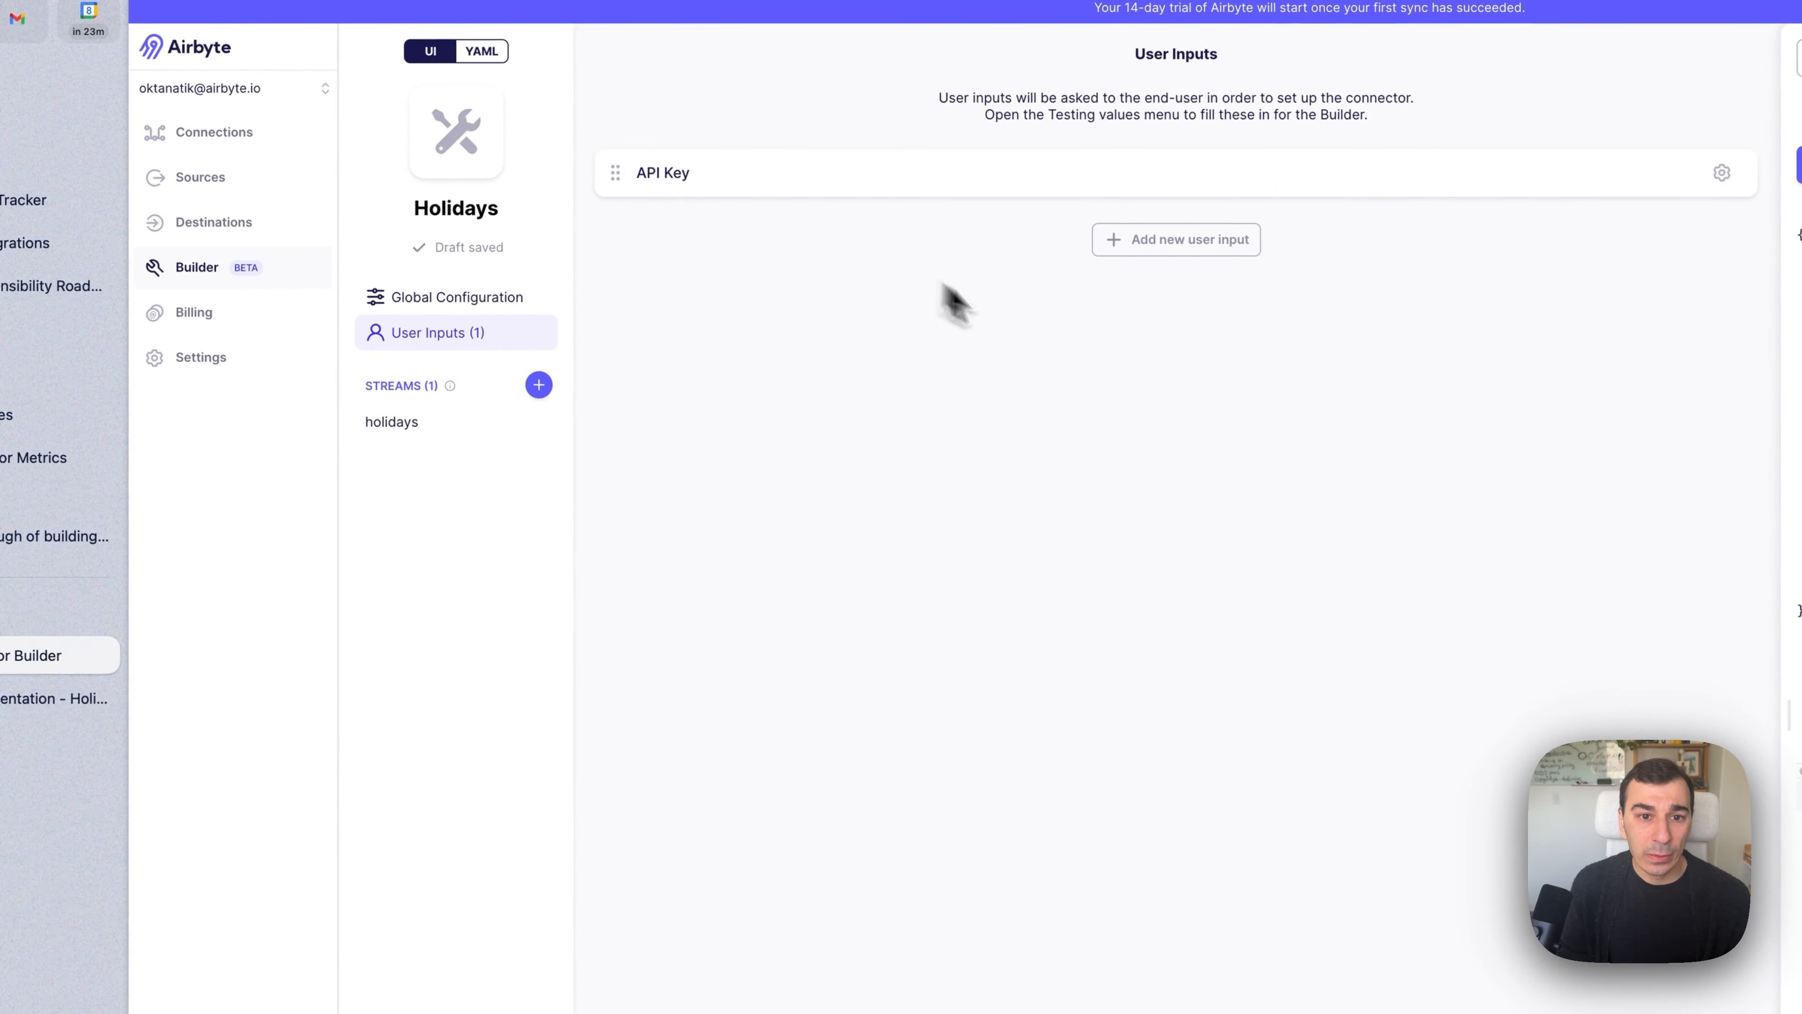
# Start a new user input named Country after checking the docs' required parameters.
pyautogui.click(1177, 245)
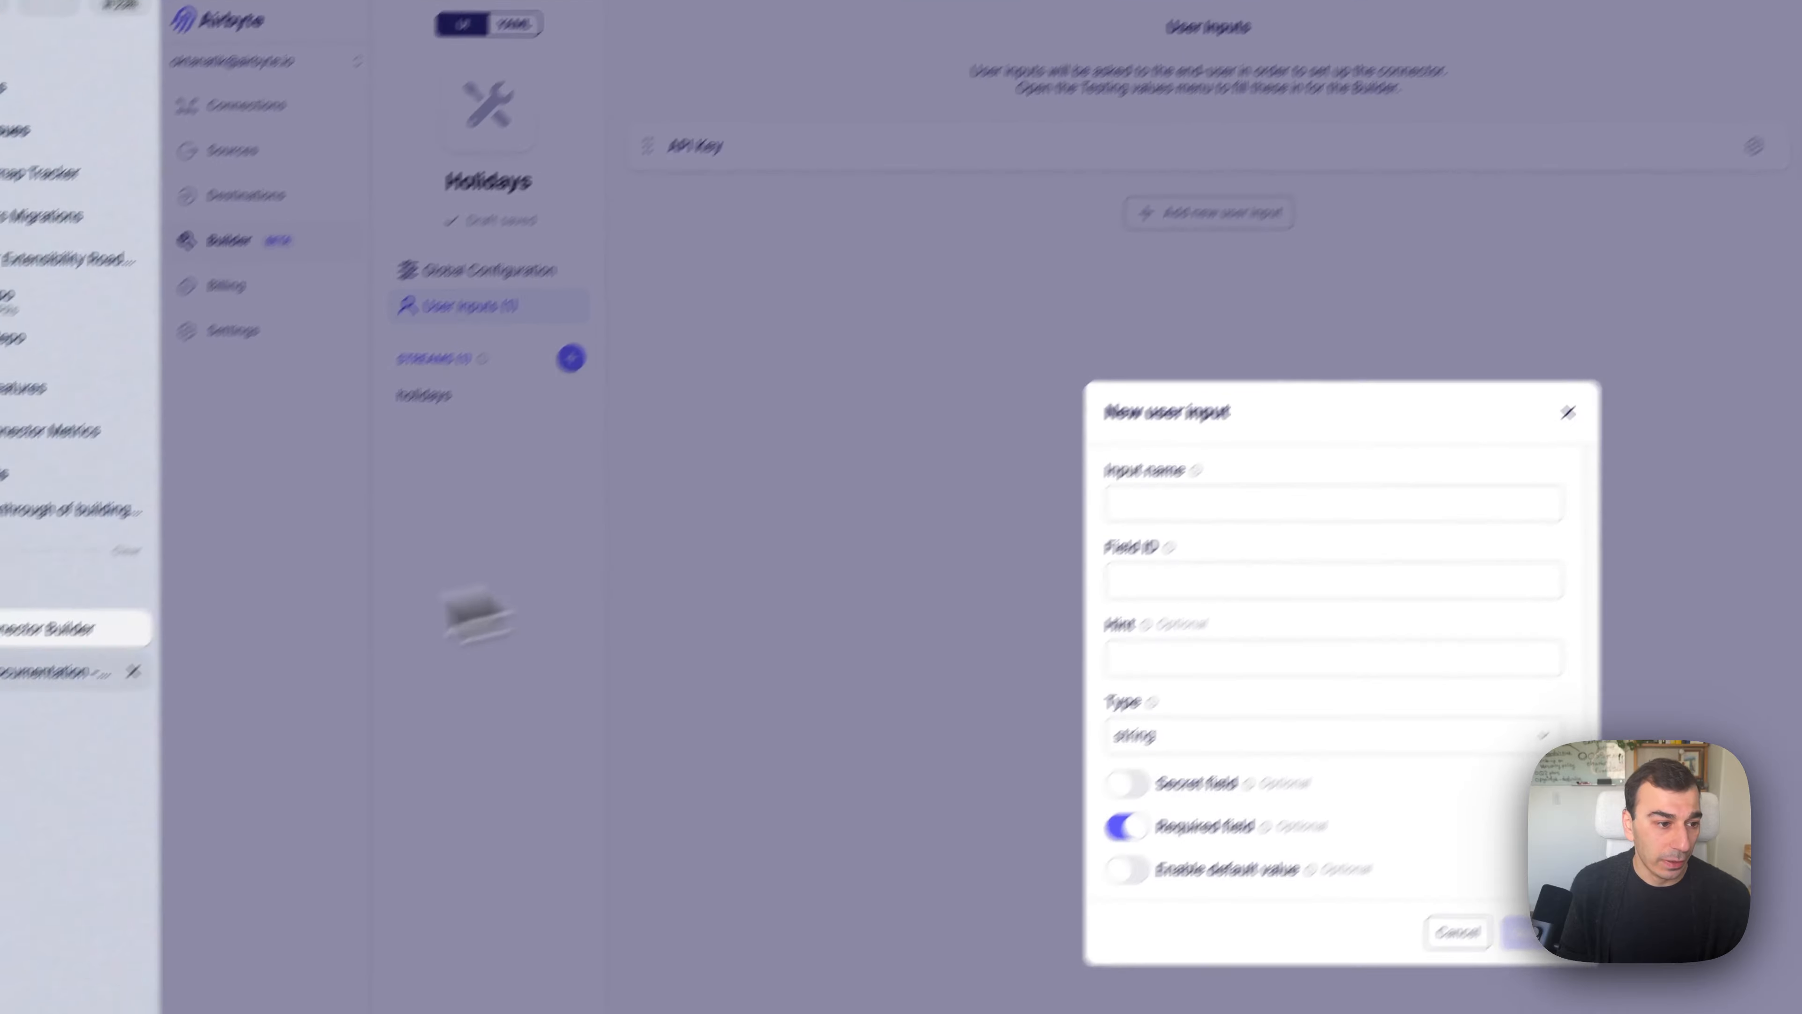
pyautogui.click(57, 671)
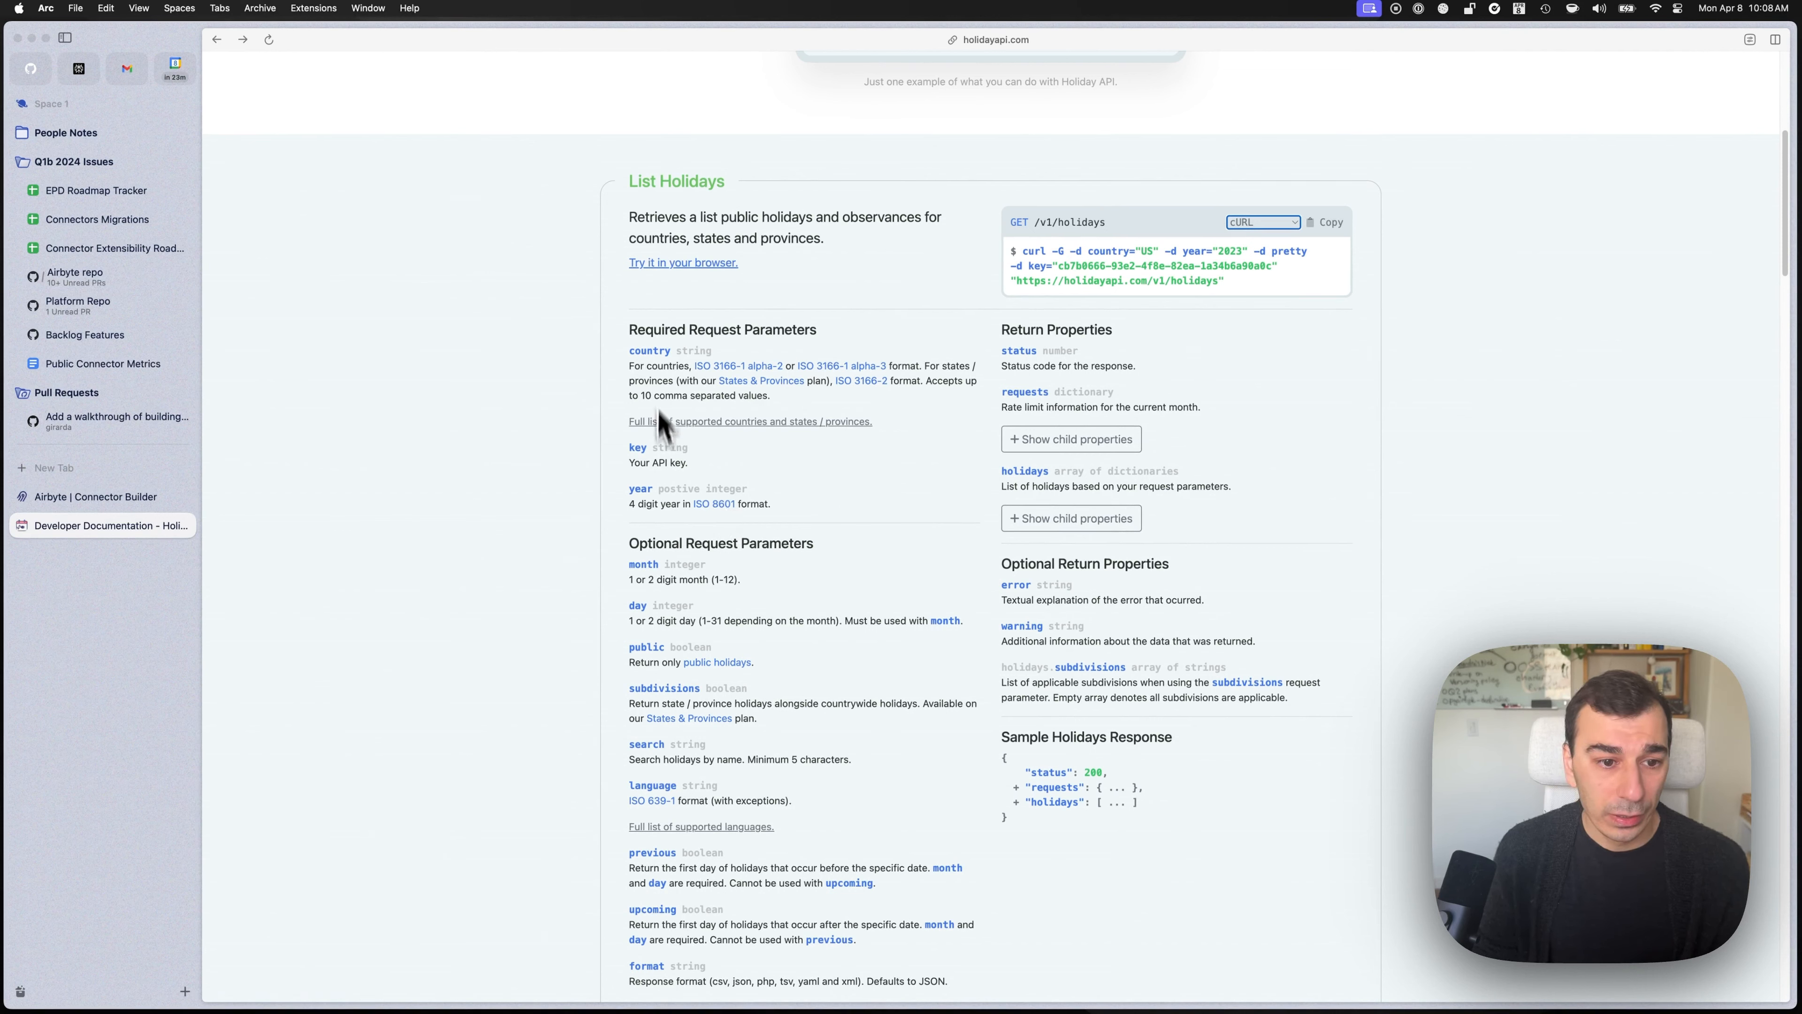
pyautogui.click(95, 496)
pyautogui.click(906, 217)
pyautogui.click(880, 411)
pyautogui.write('Country')
pyautogui.press('Tab')
pyautogui.press('Tab')
pyautogui.write('Country')
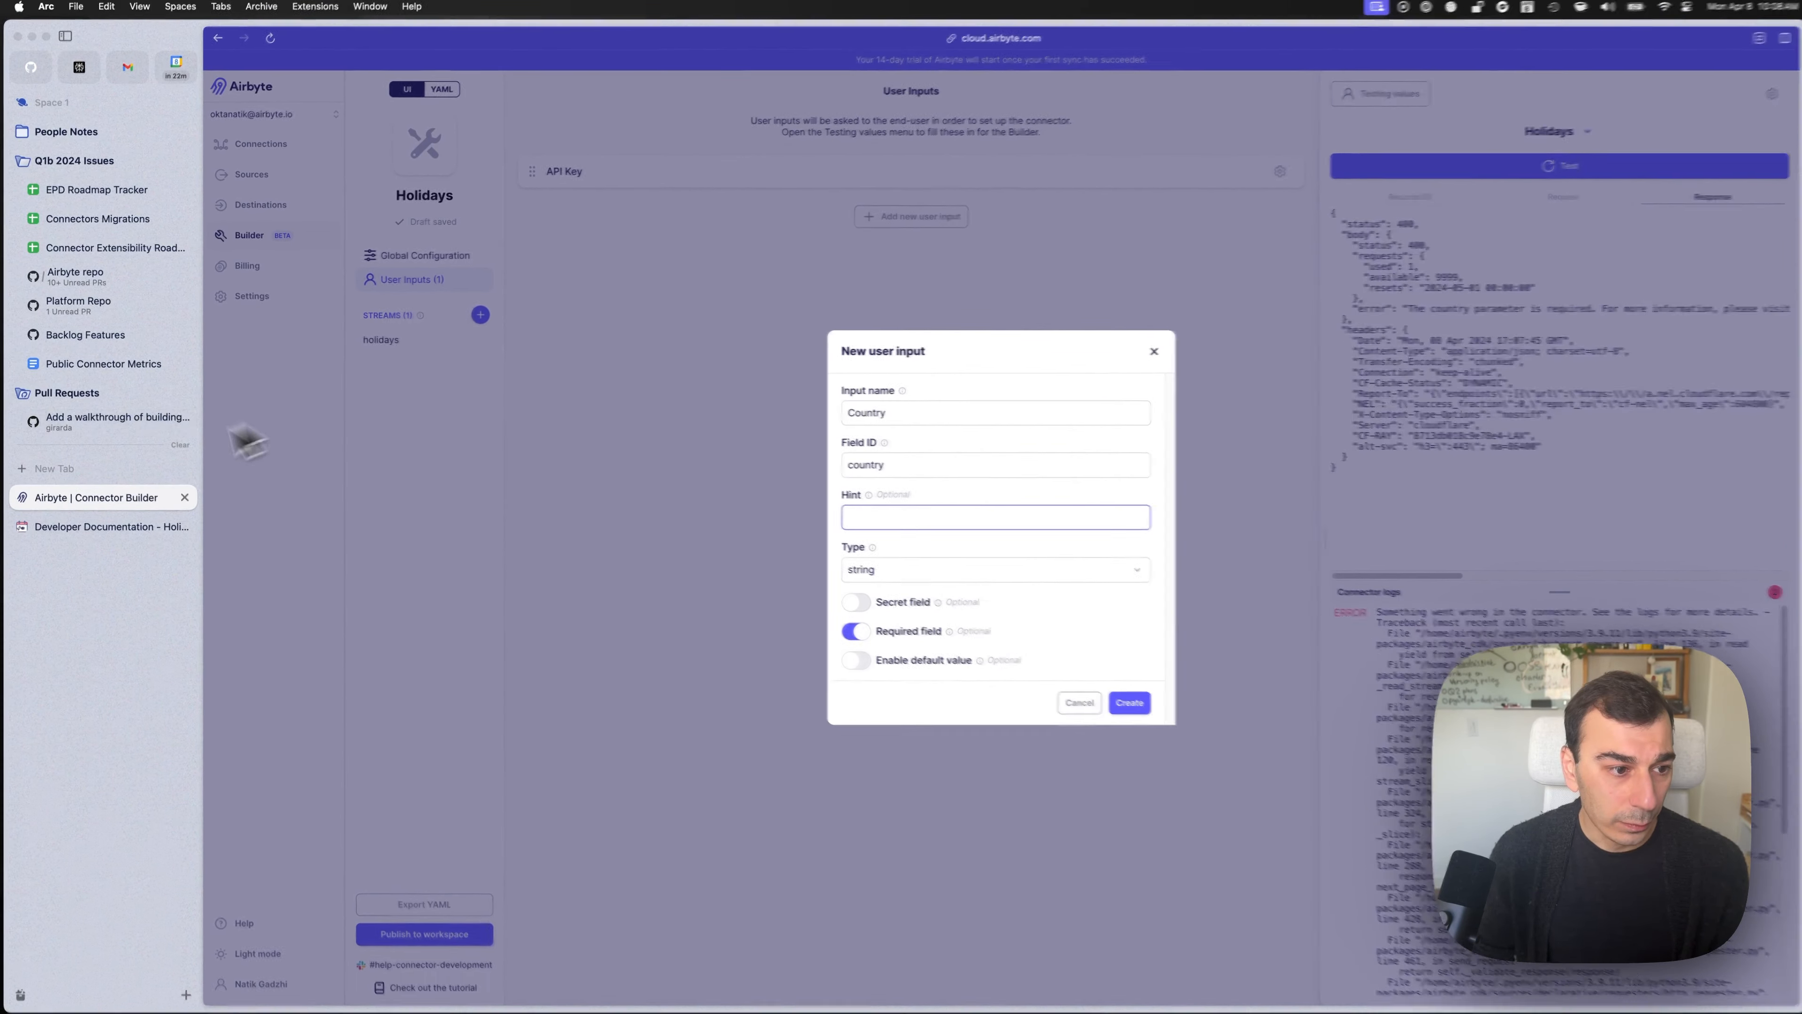
# Copy the docs' country parameter description into the Country input's hint.
pyautogui.click(89, 525)
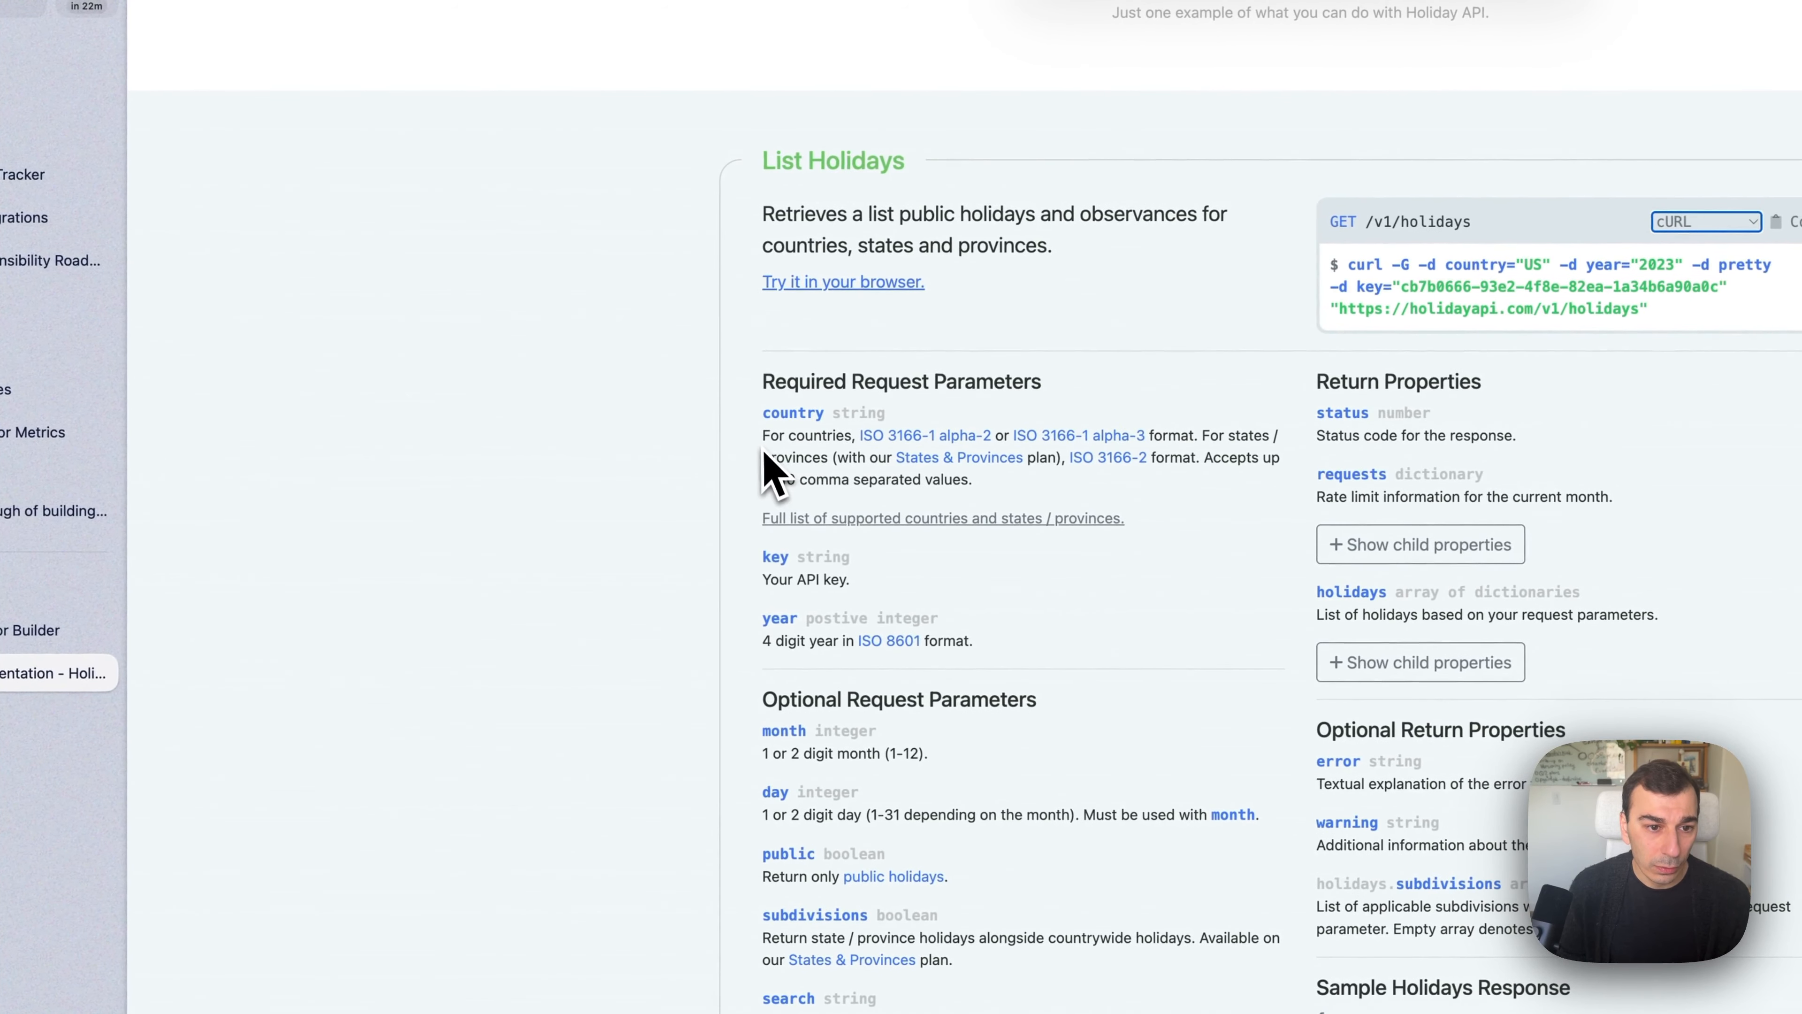
pyautogui.moveTo(761, 436); pyautogui.dragTo(1113, 485)
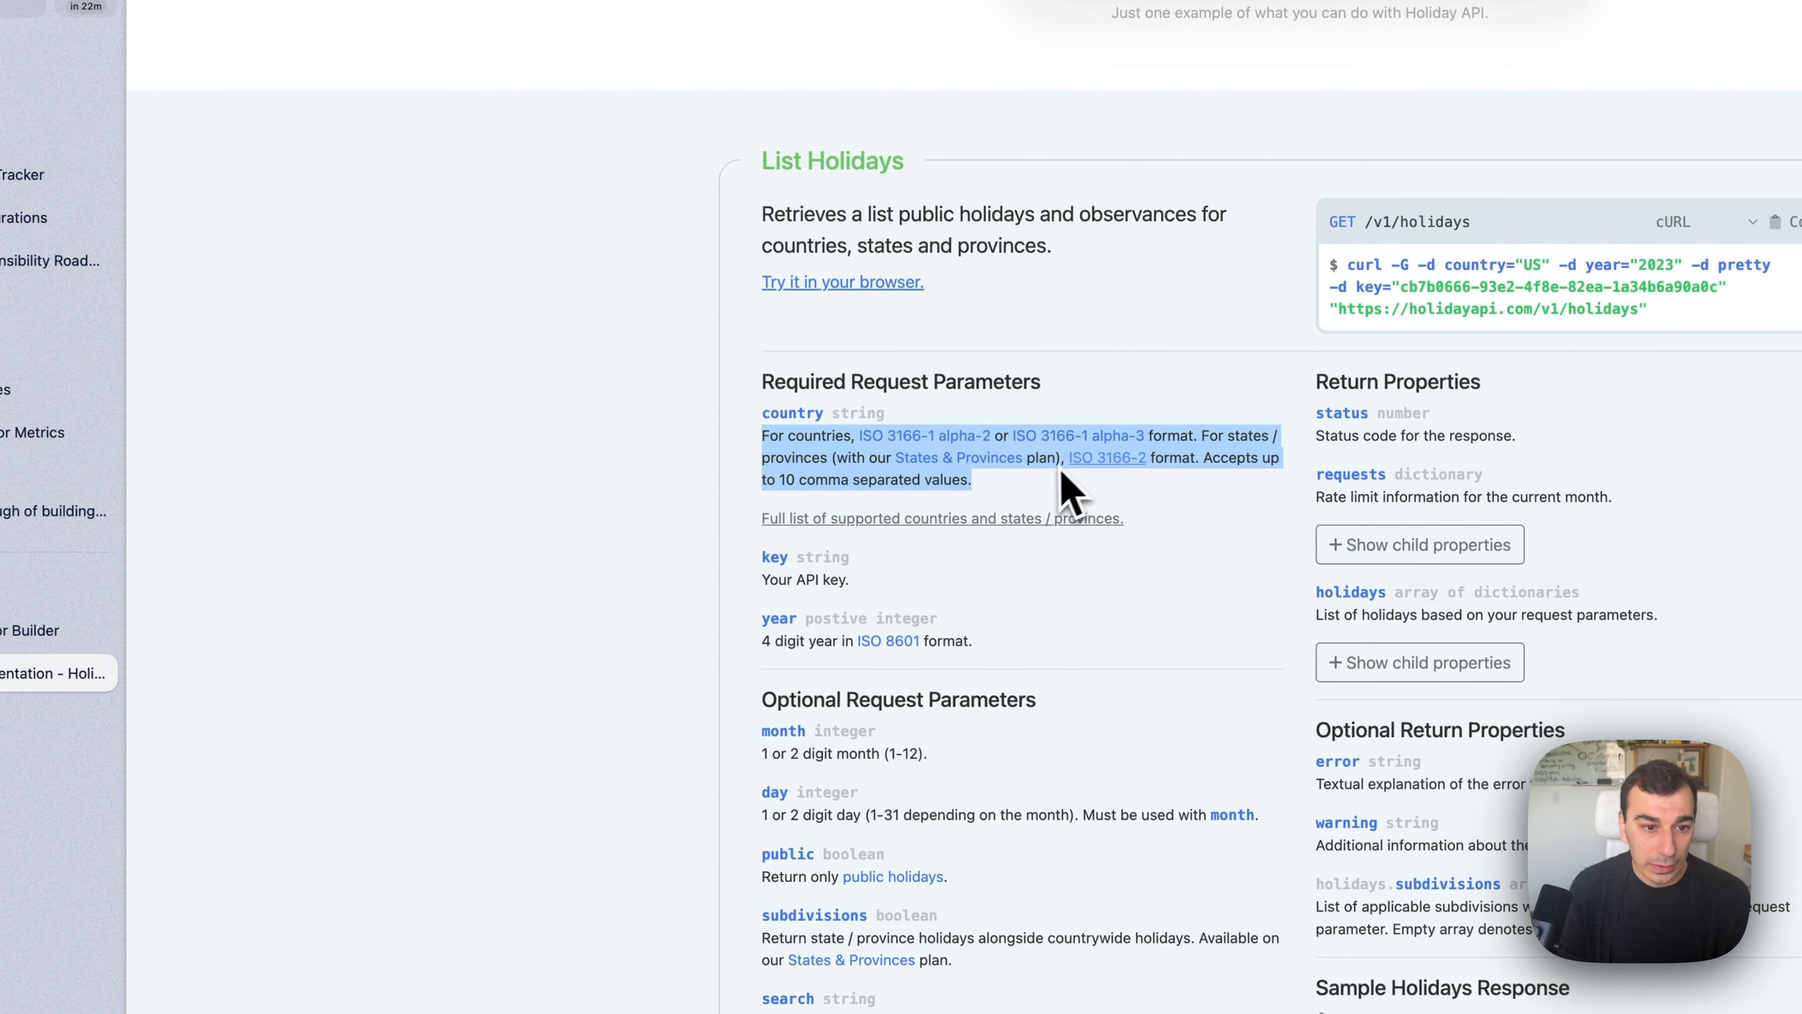
pyautogui.press('super+c')
pyautogui.click(43, 630)
pyautogui.press('super+v')
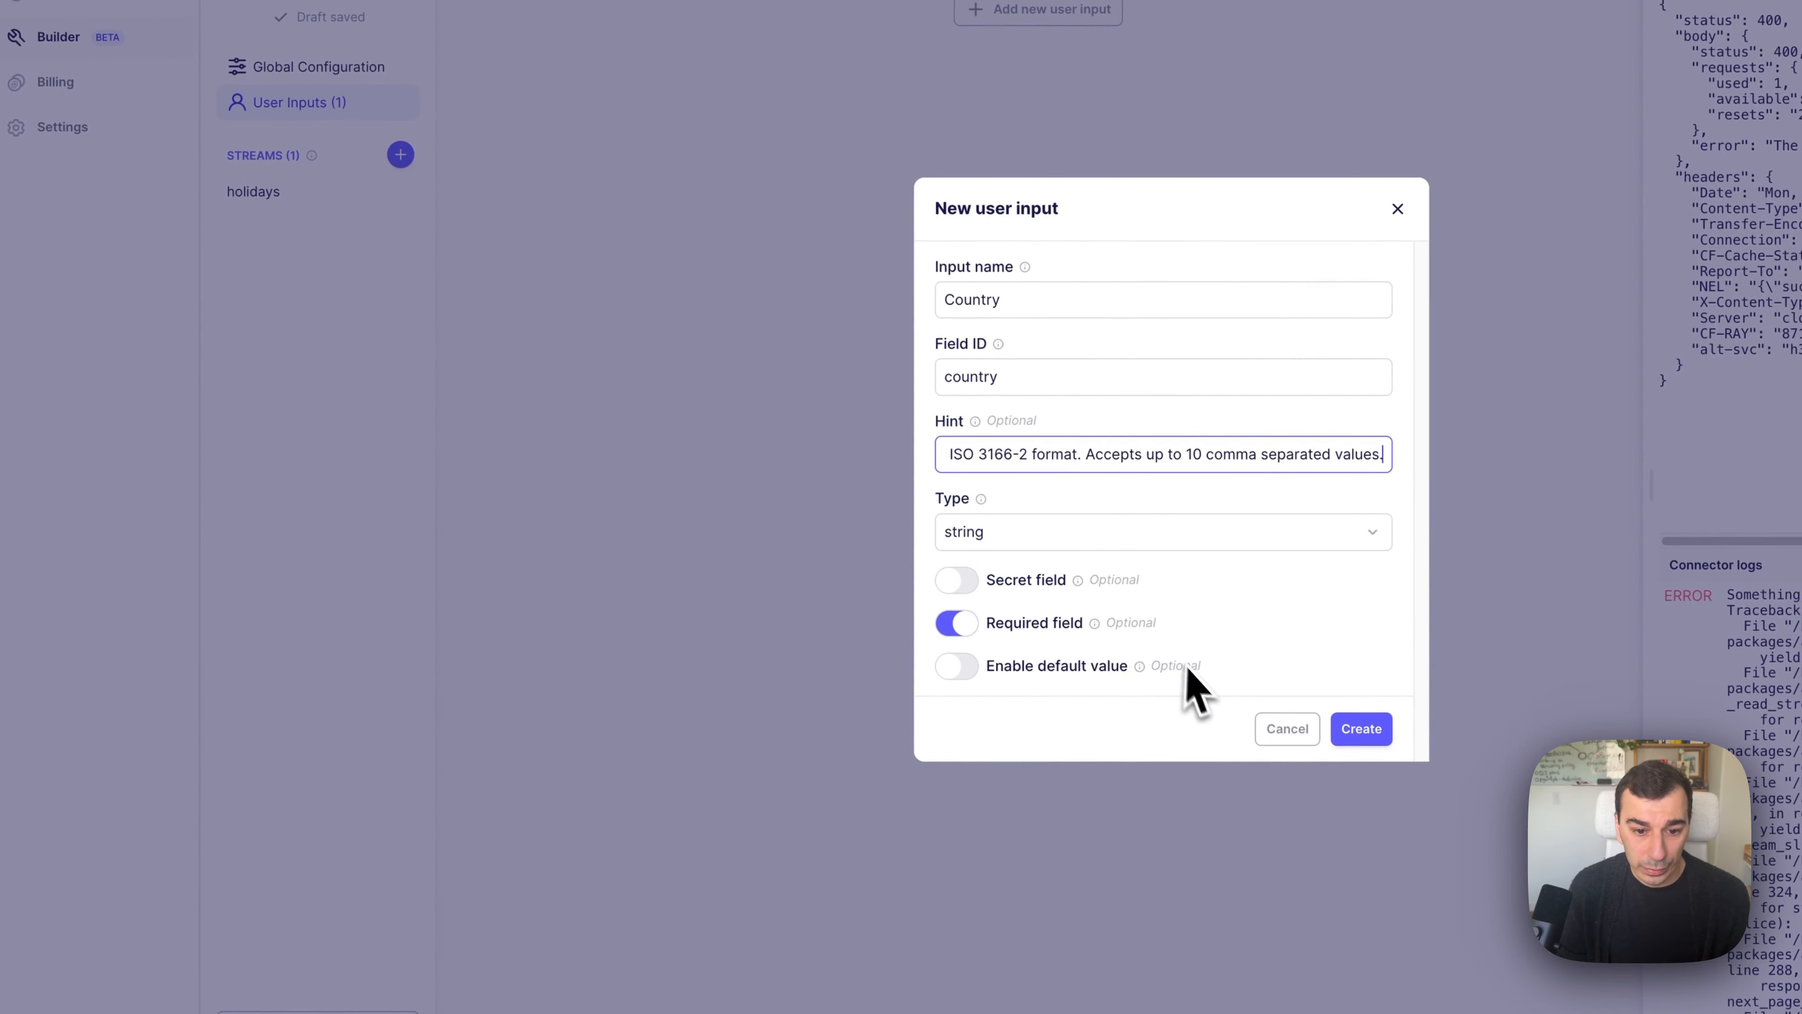
# Enable a default value of US for Country, checking the supported countries list, and create the input.
pyautogui.click(1014, 672)
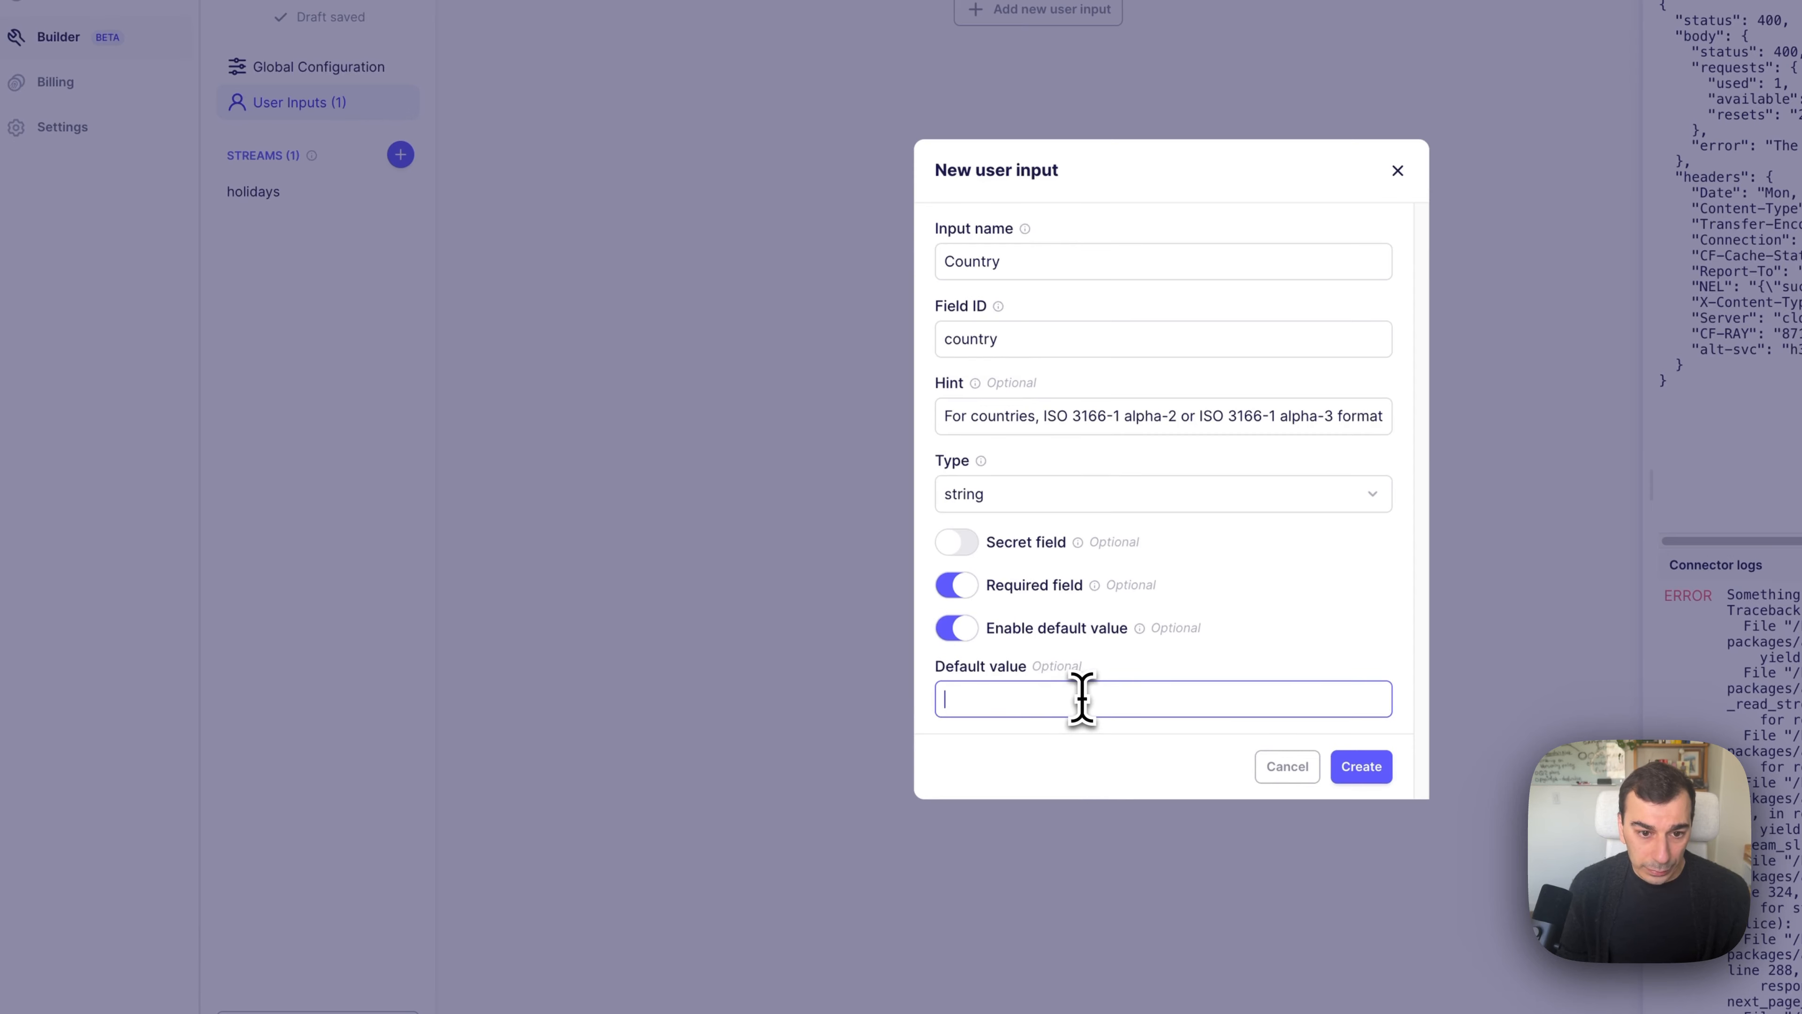
pyautogui.click(169, 578)
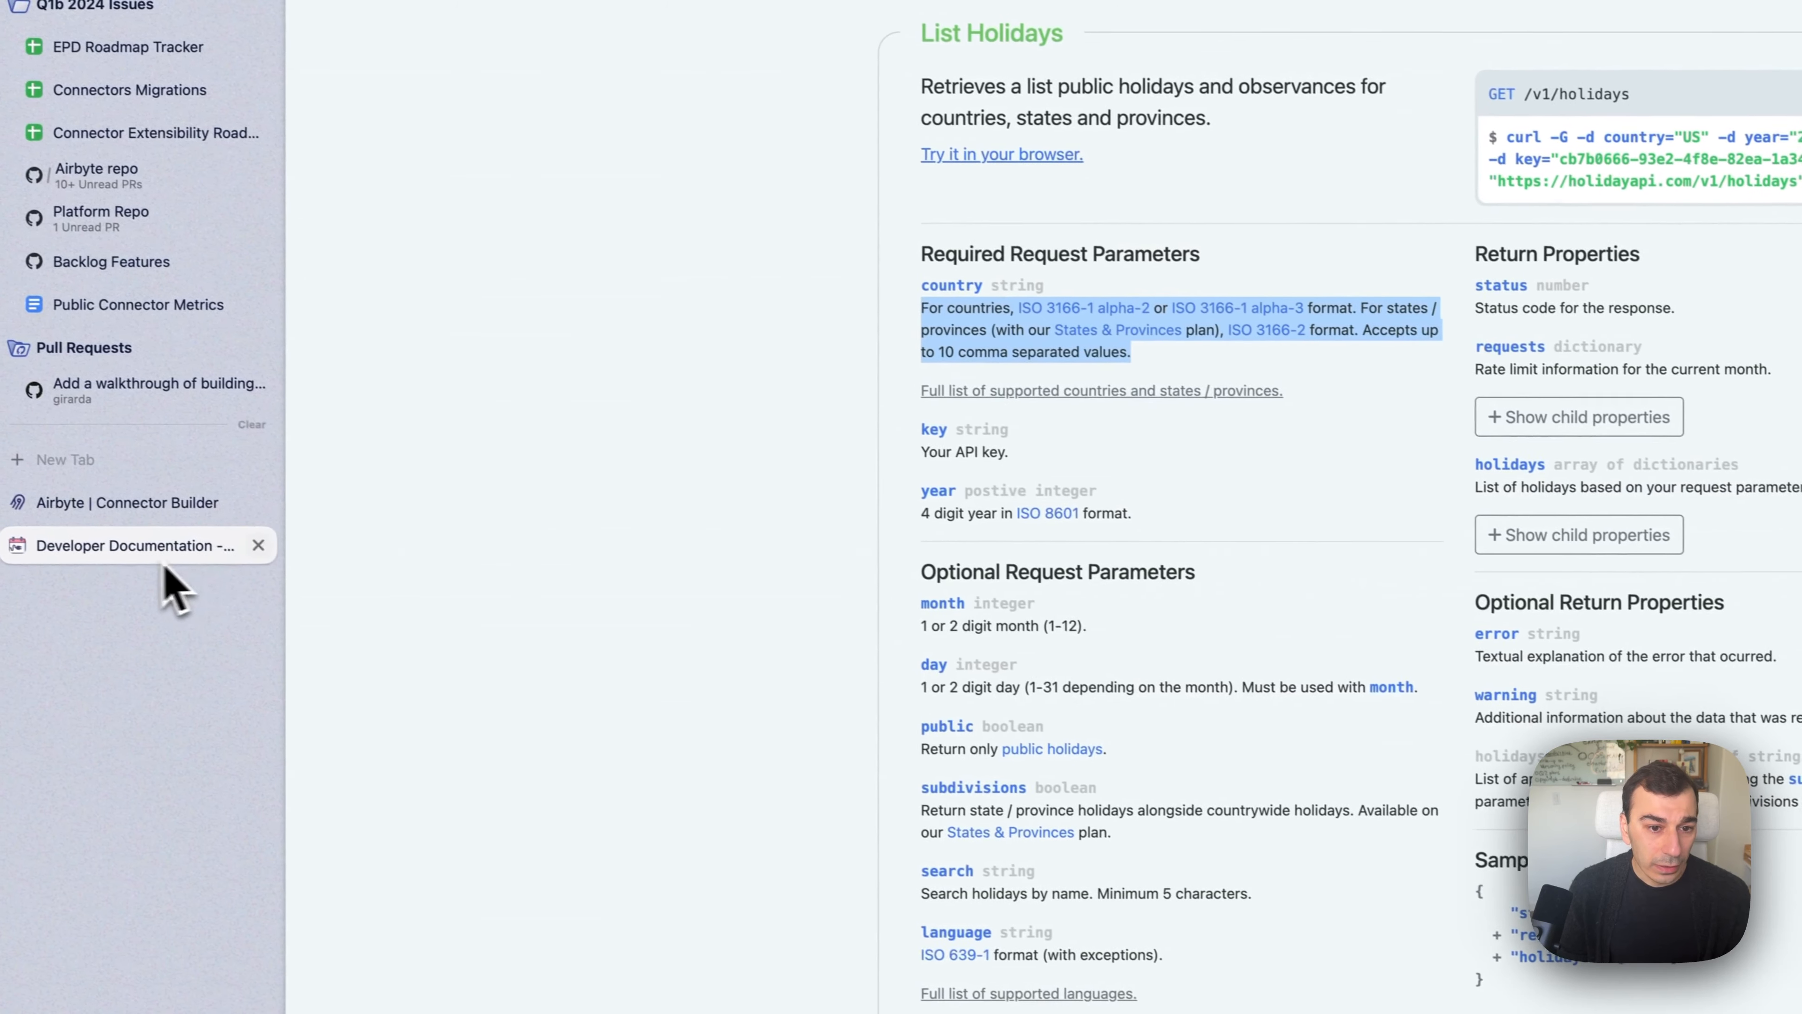
pyautogui.click(1089, 417)
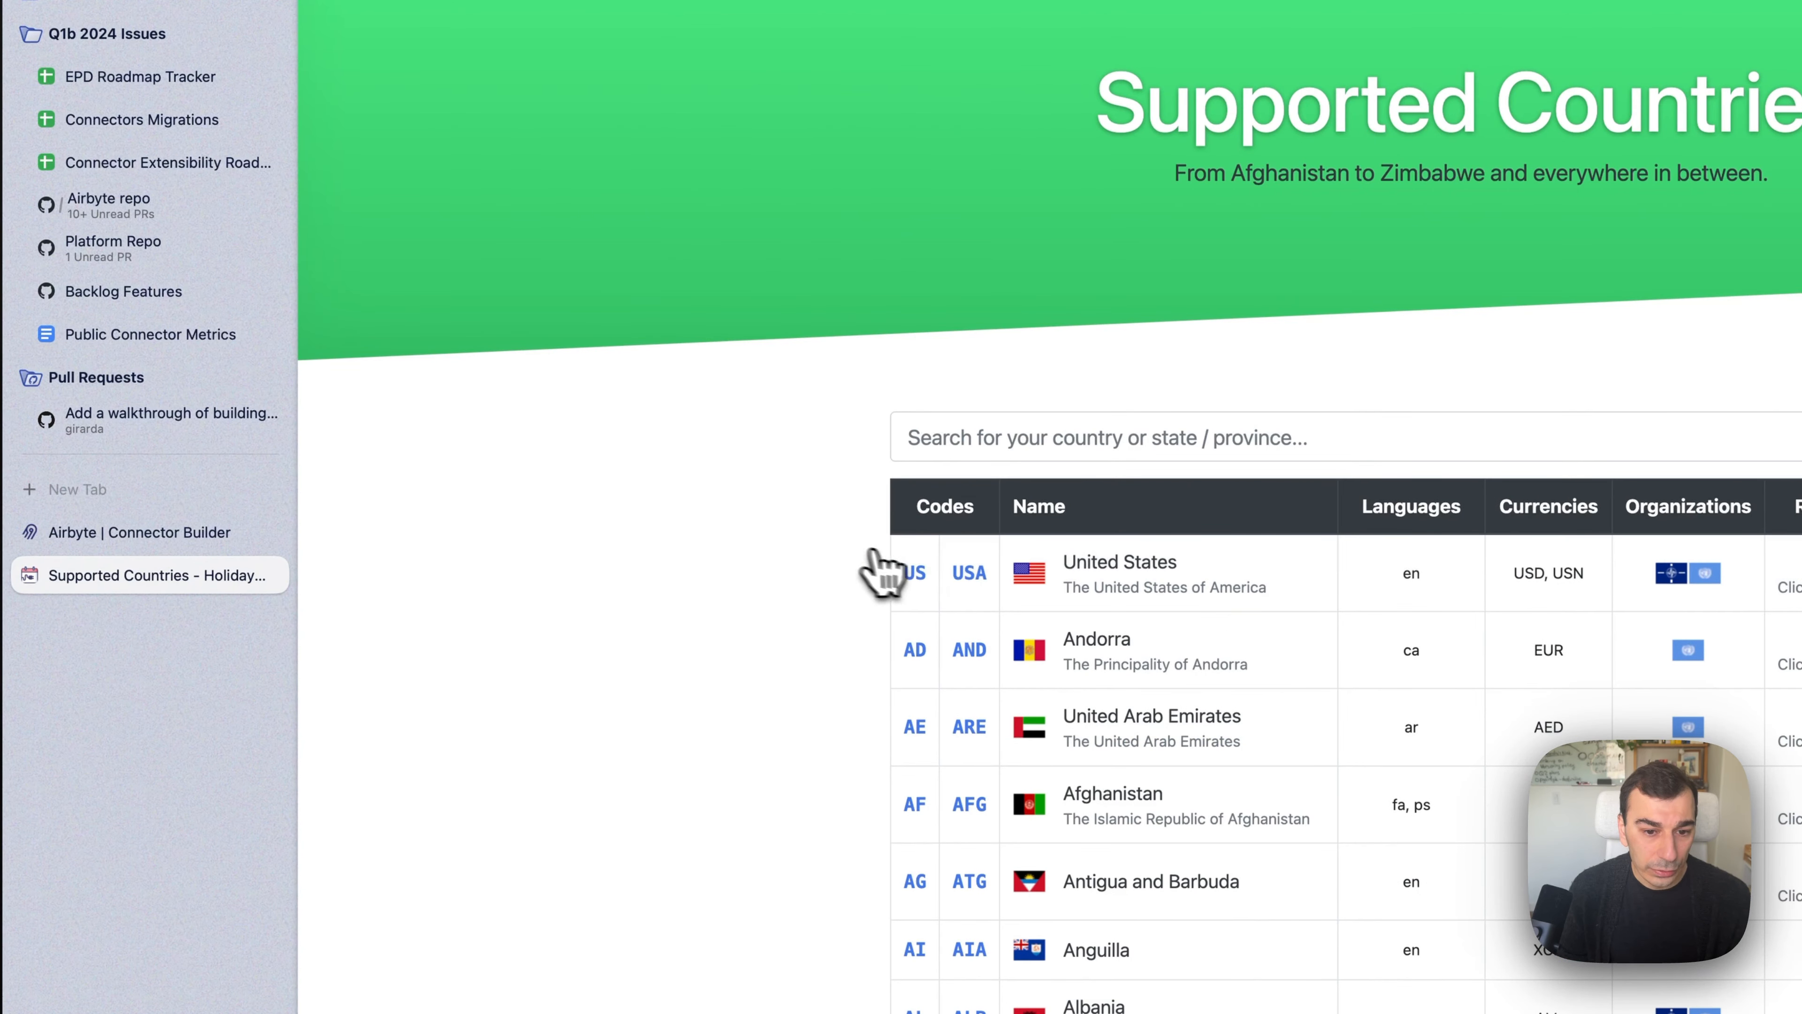
pyautogui.press('super+bracketleft')
pyautogui.click(213, 533)
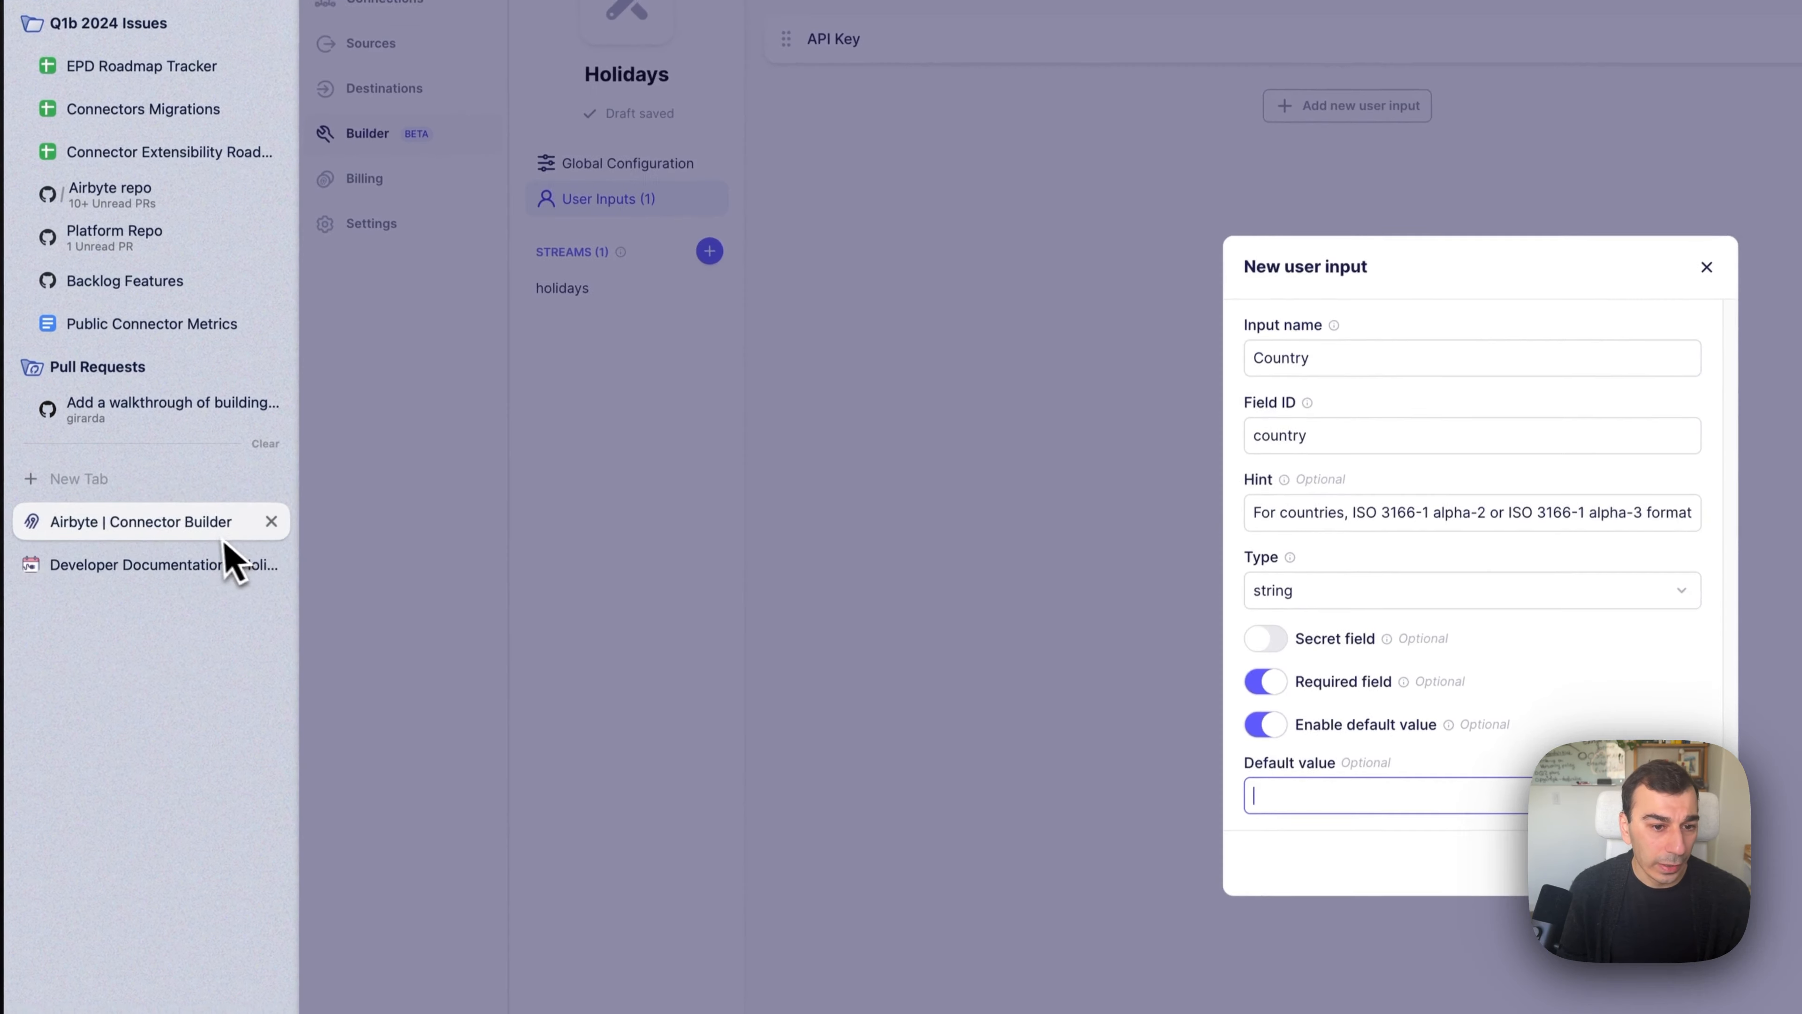
pyautogui.write('US')
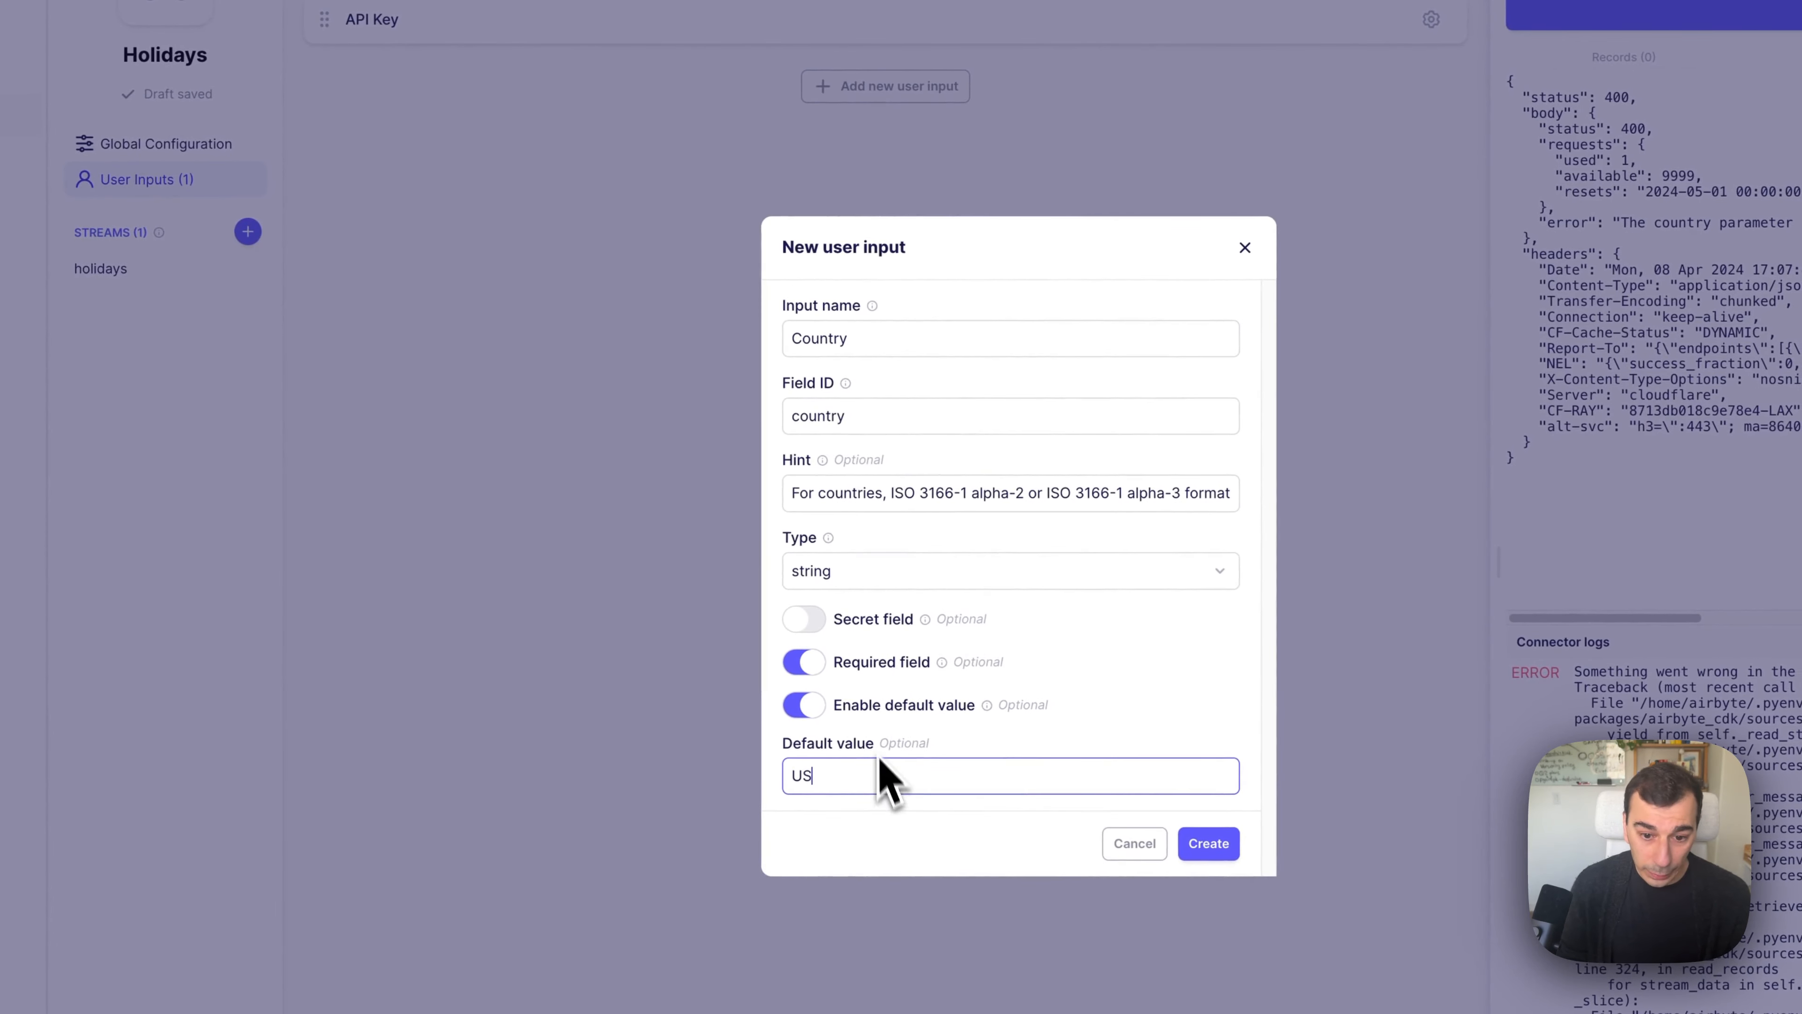
pyautogui.click(1210, 845)
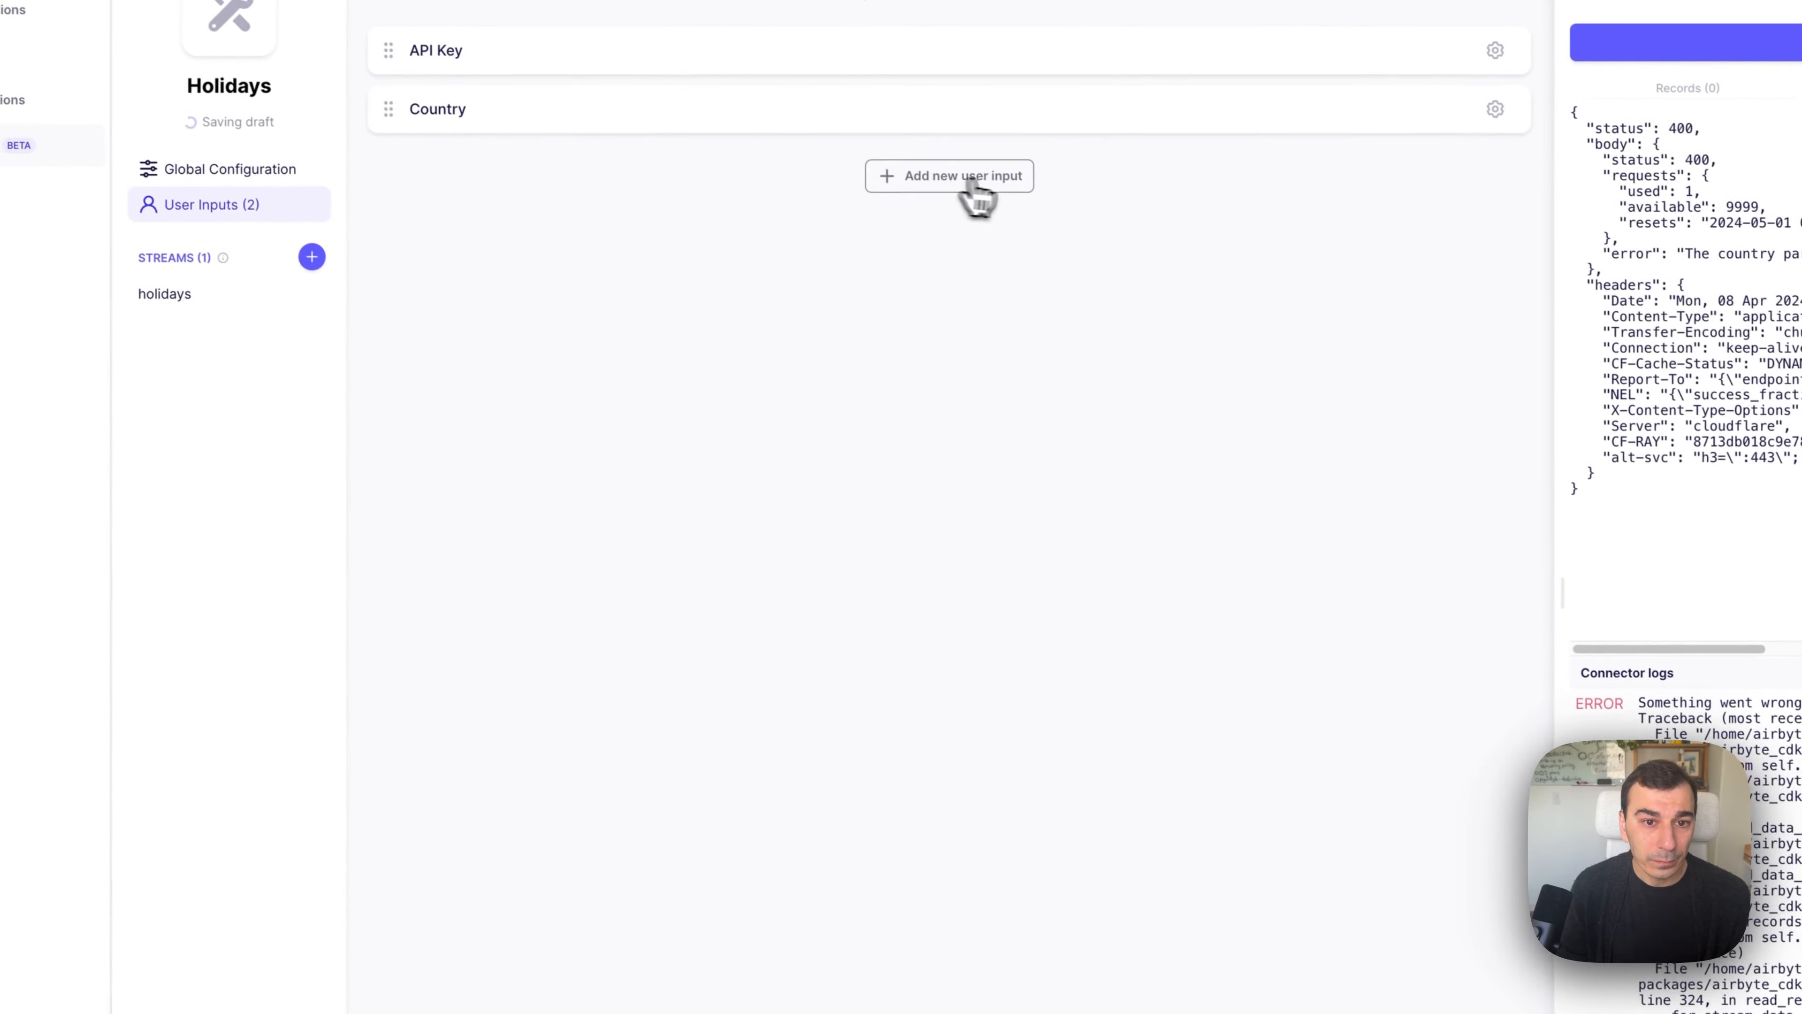
# Create another user input named Yaar.
pyautogui.click(912, 158)
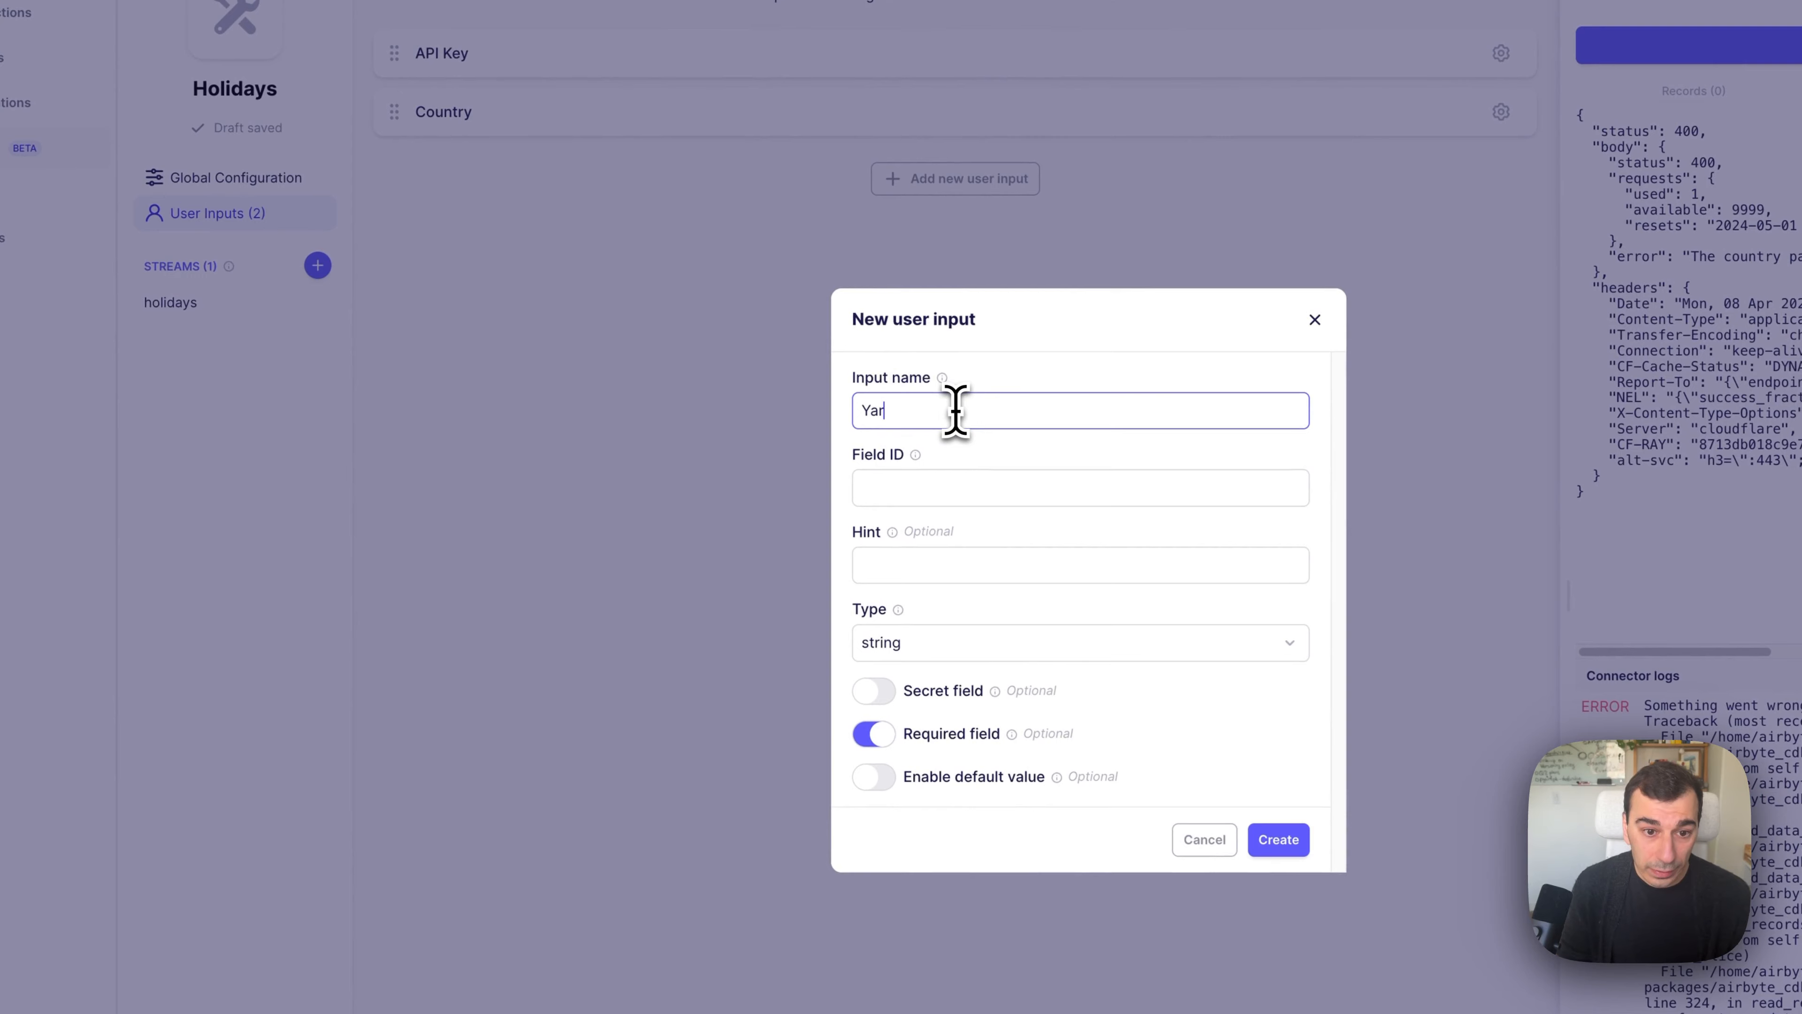
pyautogui.write('Yaar')
pyautogui.press('Tab')
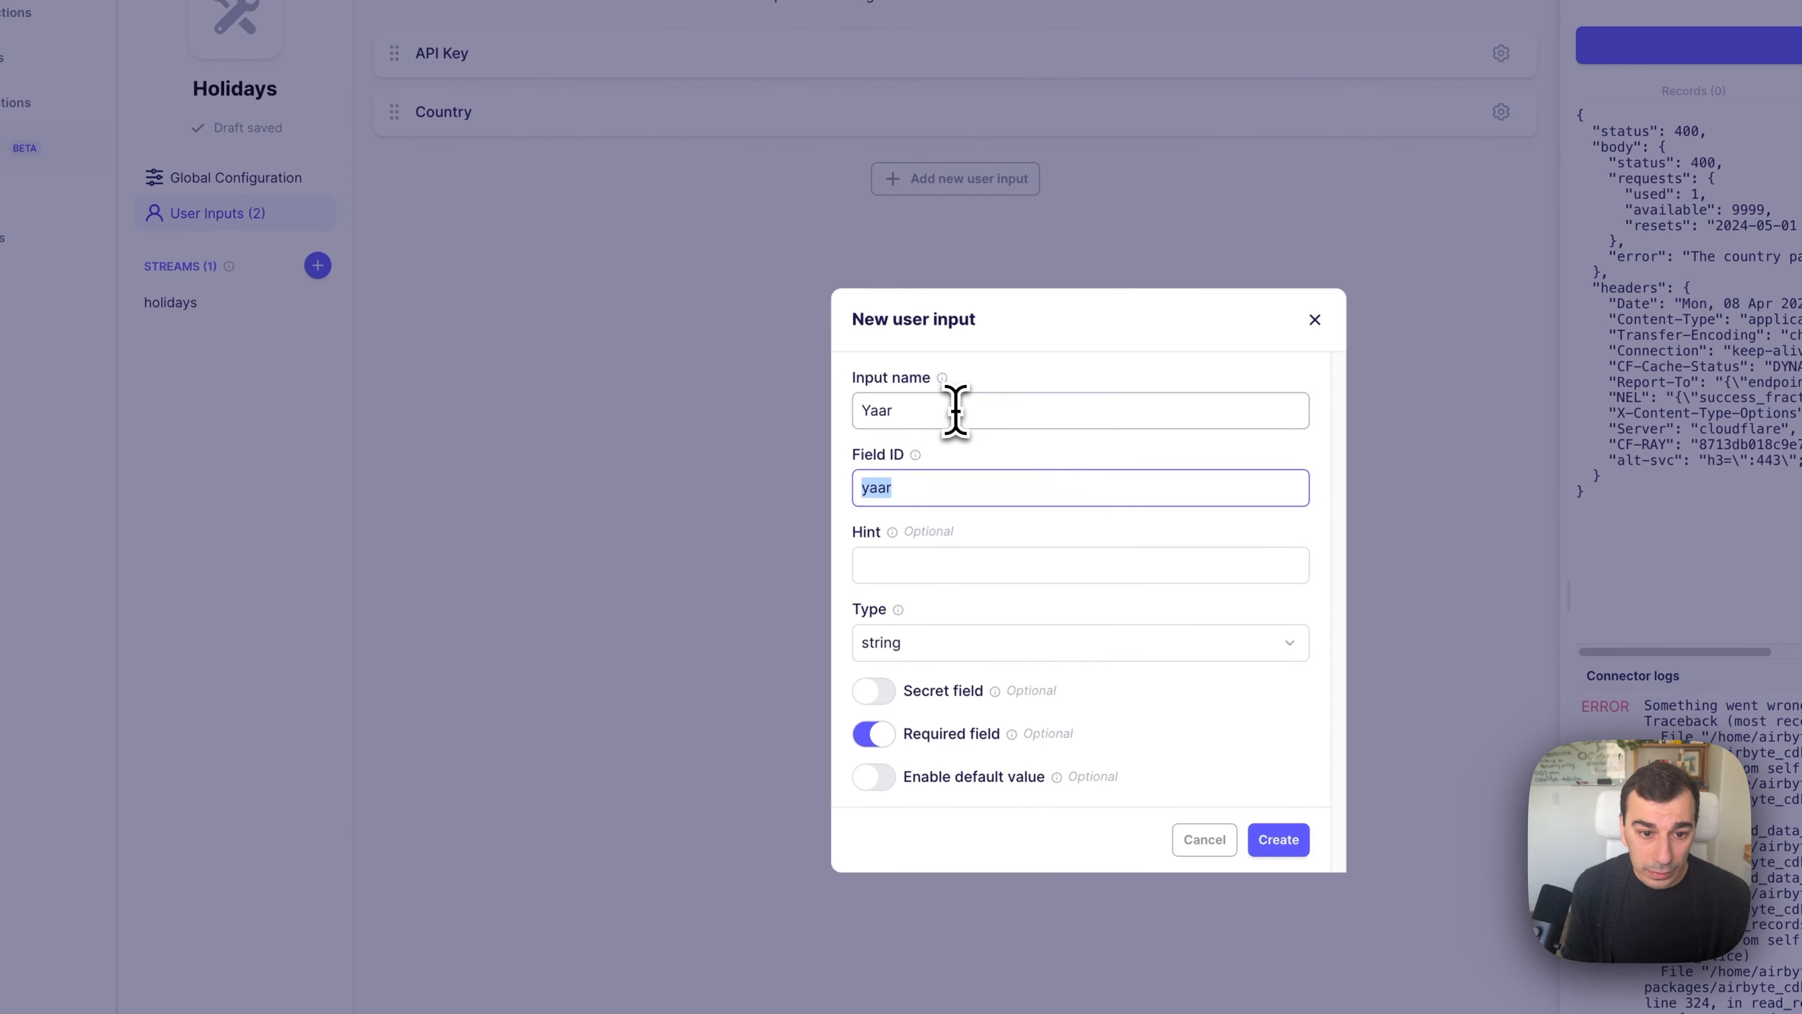
pyautogui.press('Tab')
pyautogui.press('Tab')
pyautogui.click(952, 790)
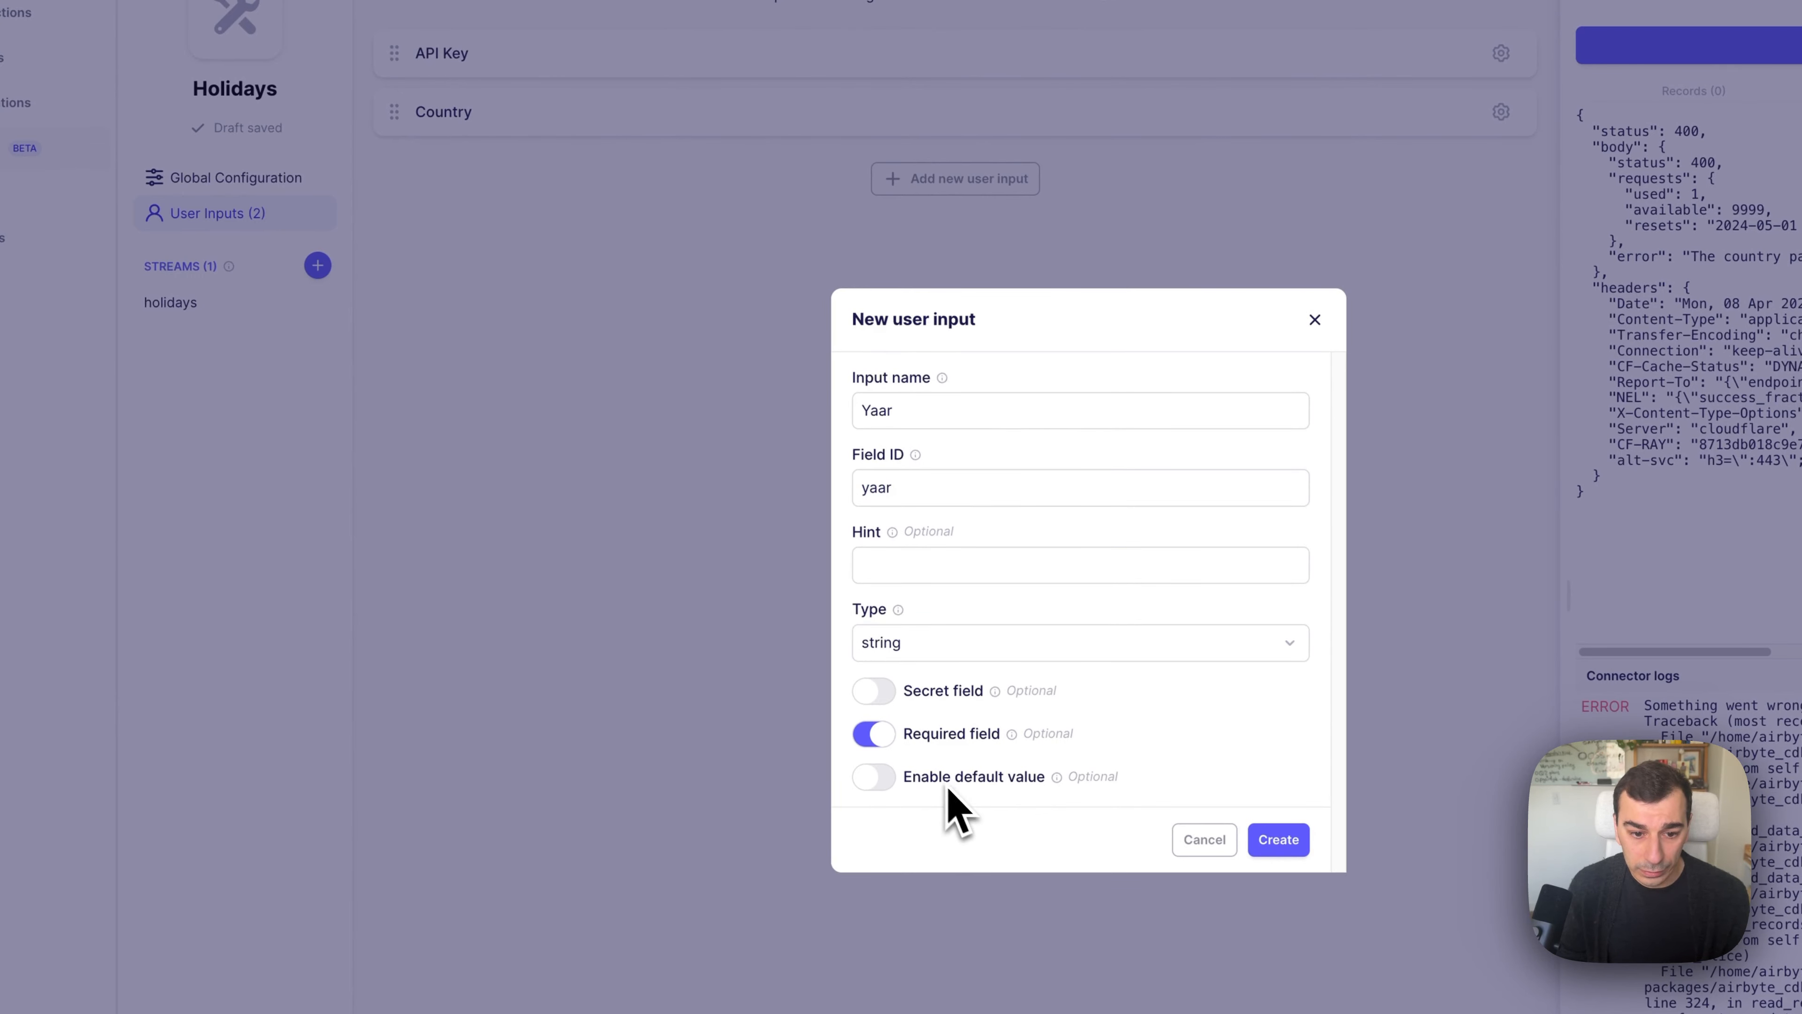
pyautogui.click(1273, 843)
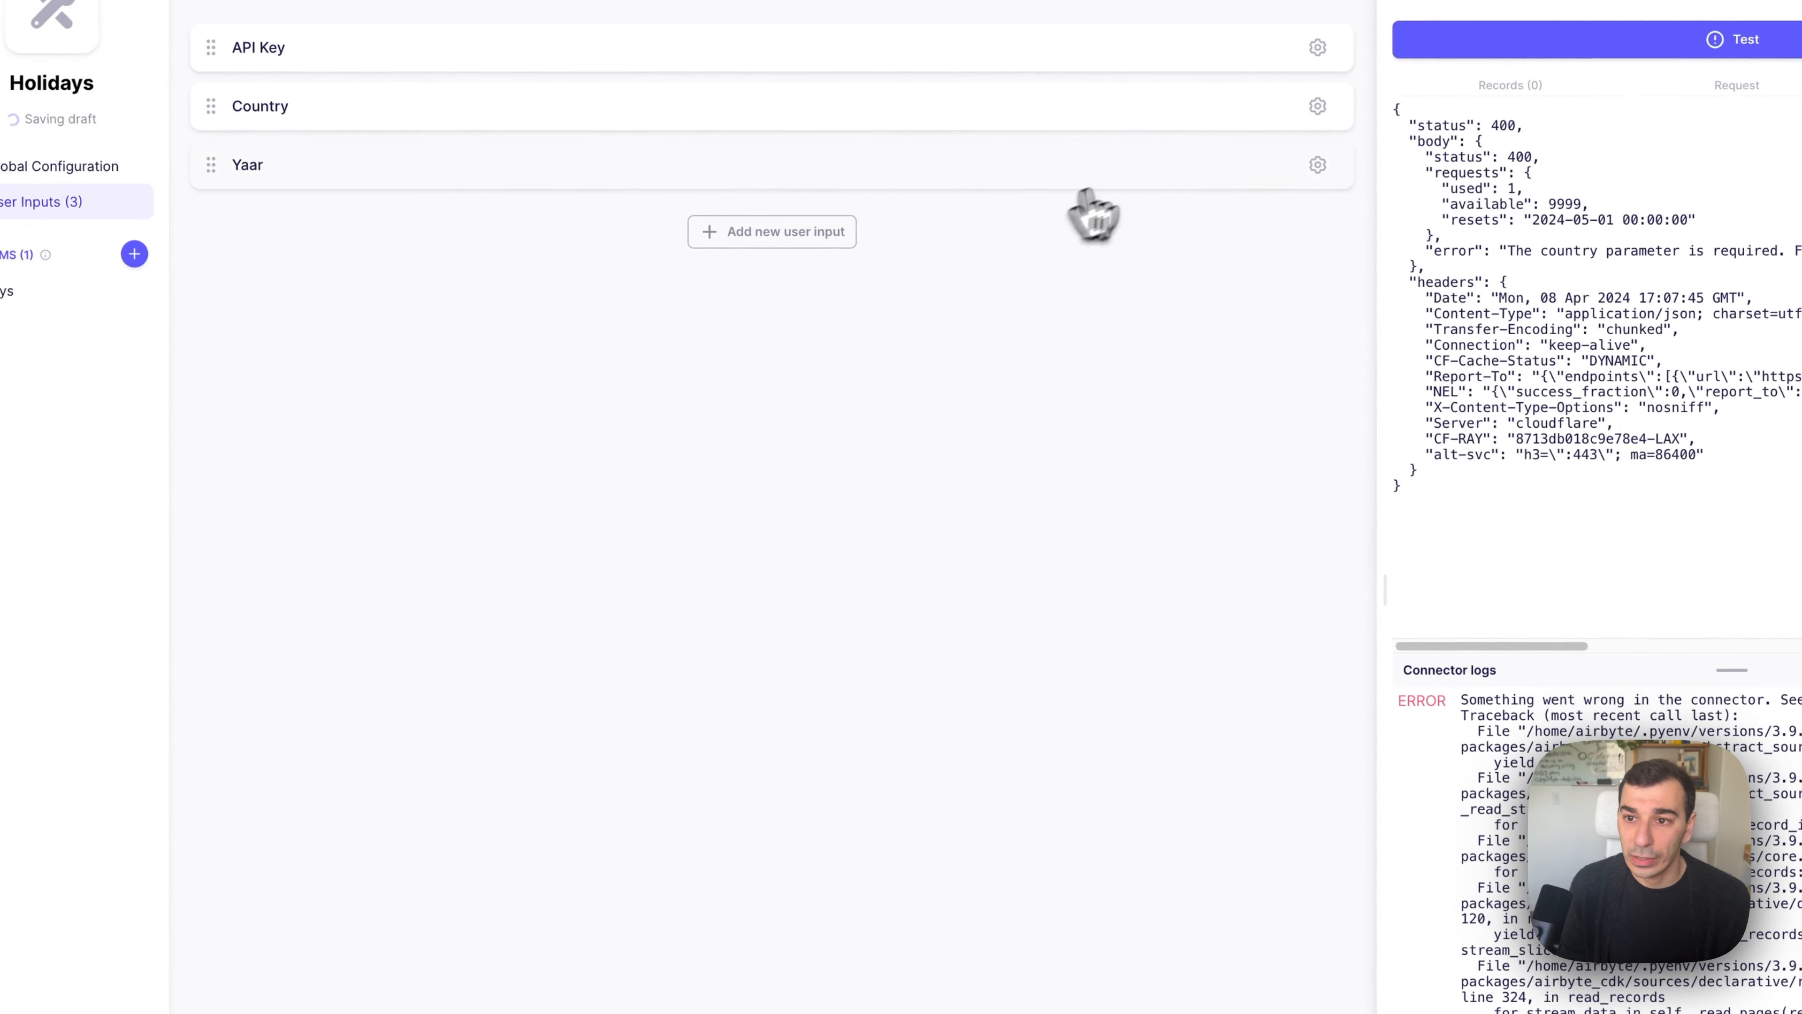
# Enter 20224 as the Yaar testing value and save the testing values.
pyautogui.click(1227, 141)
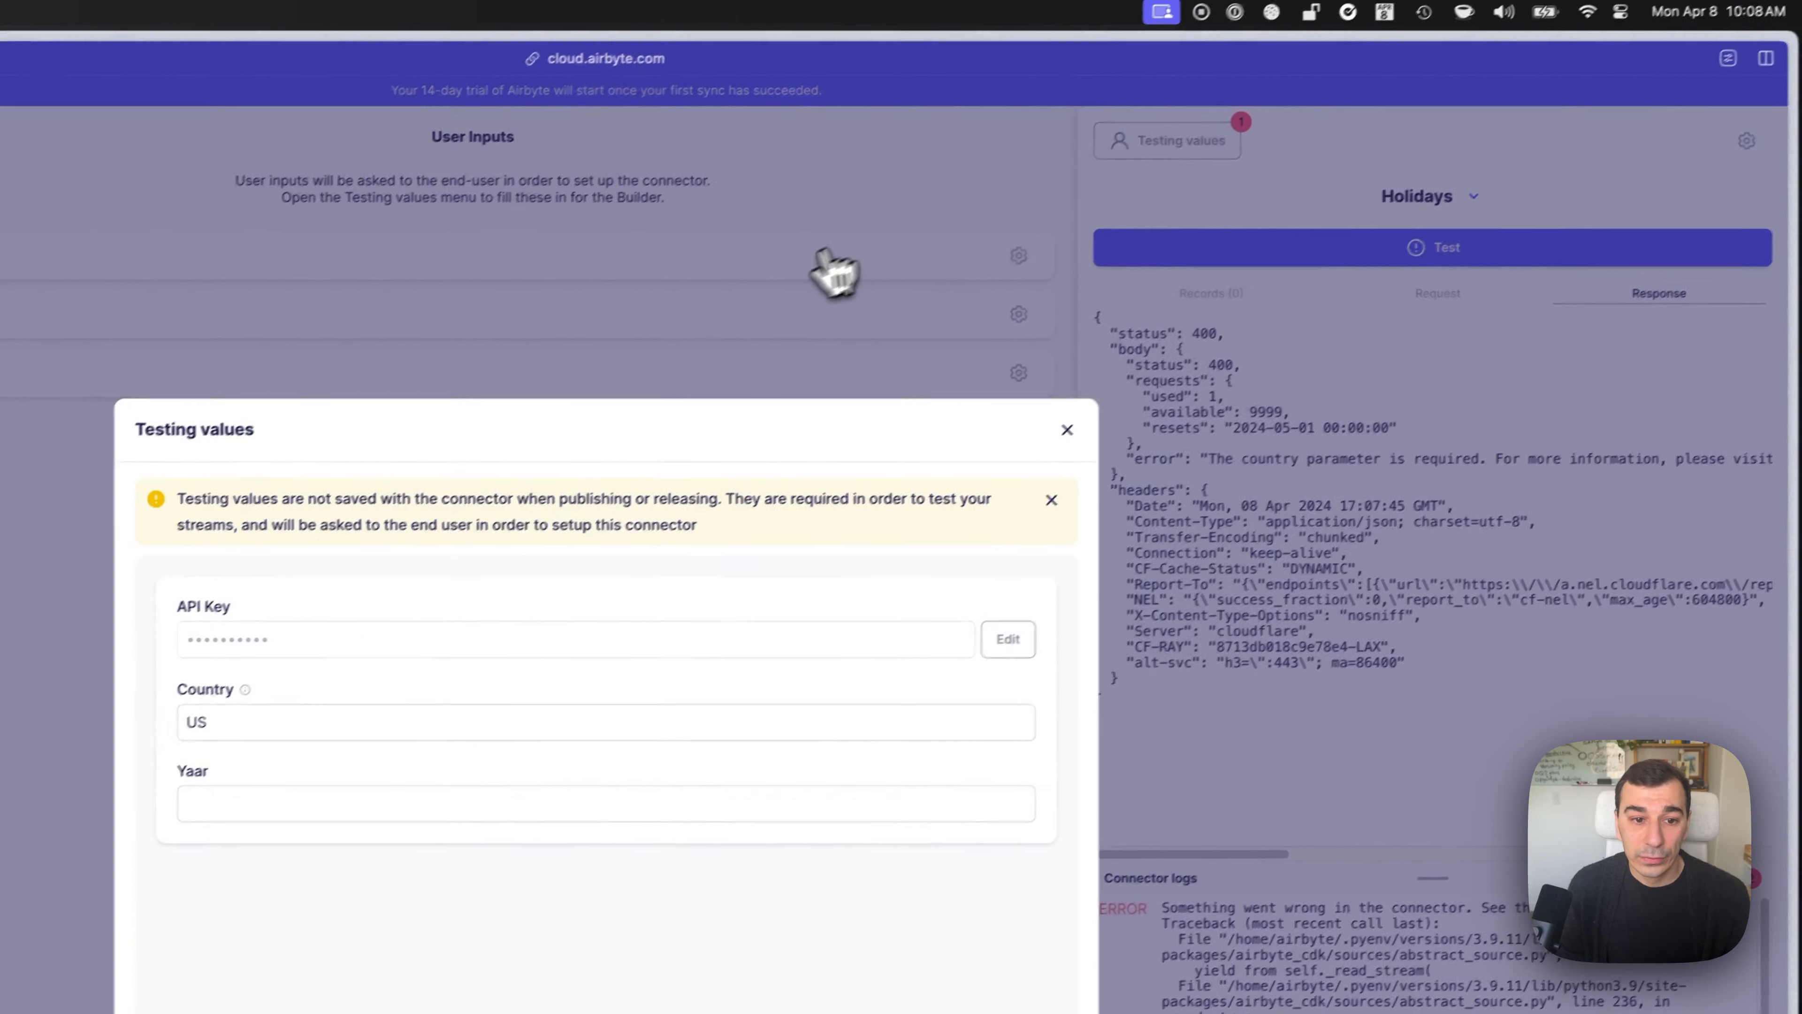
pyautogui.click(284, 806)
pyautogui.write('20224')
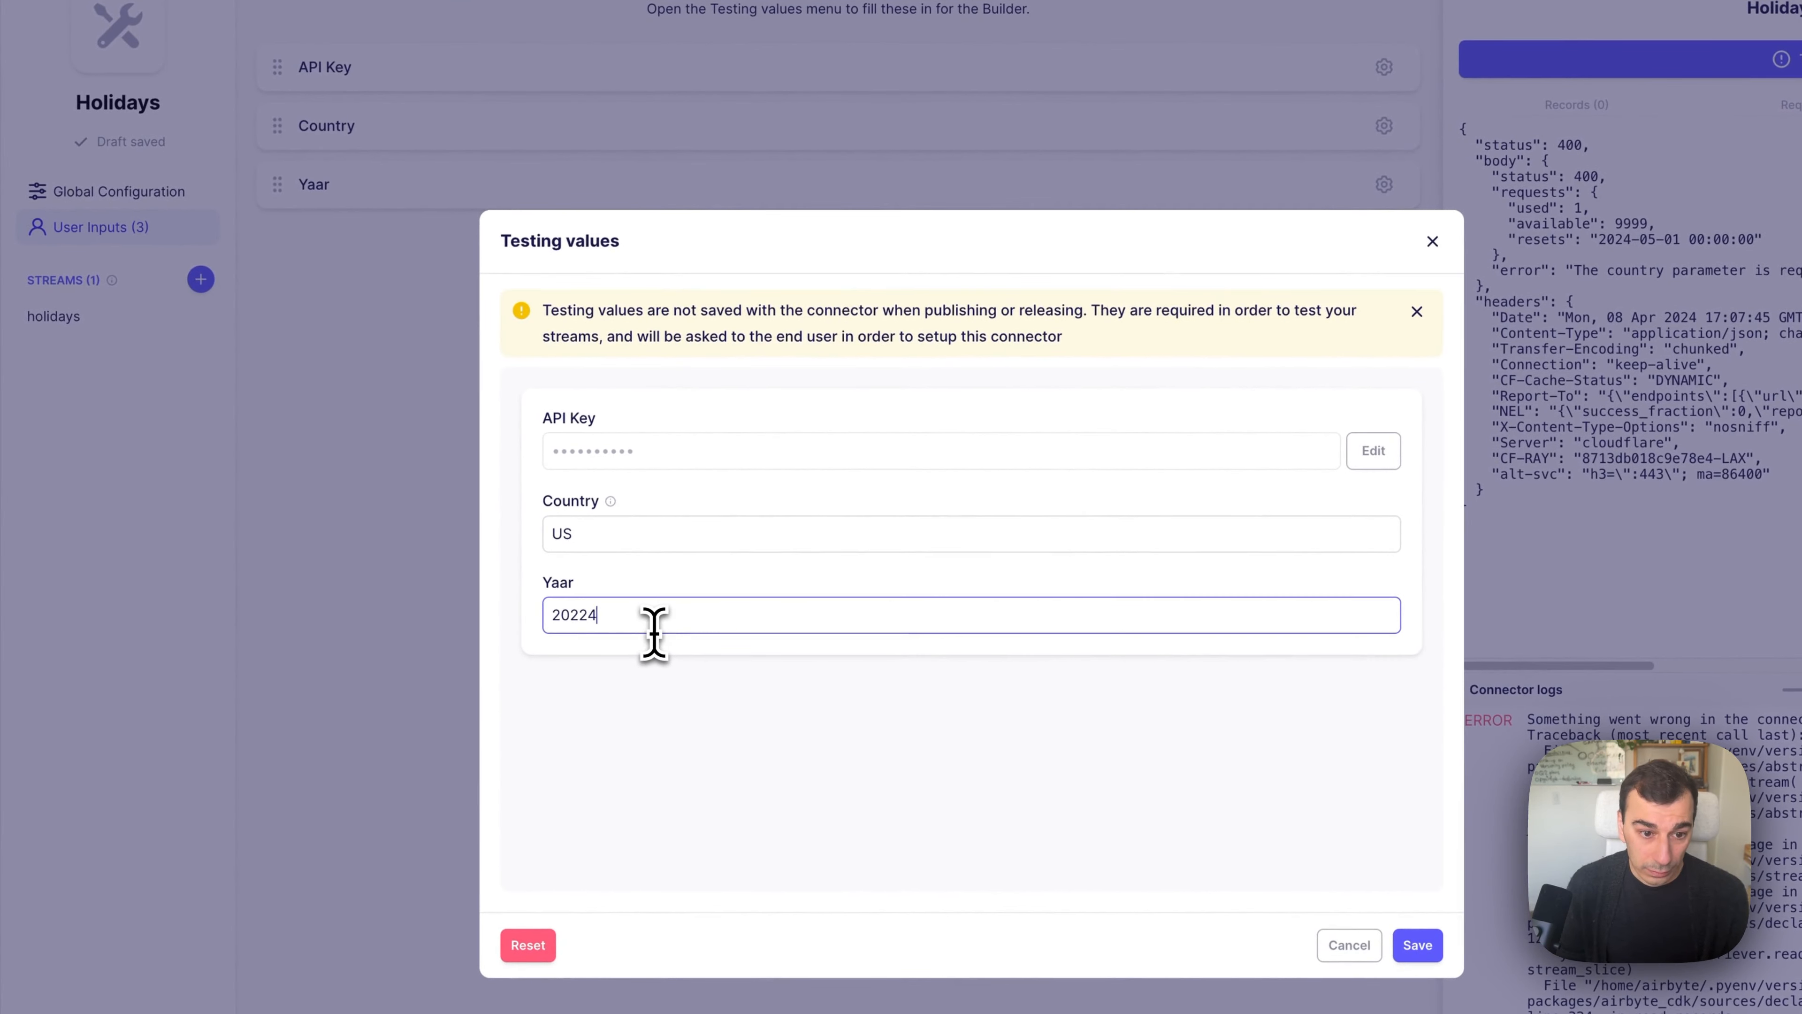
pyautogui.click(1418, 945)
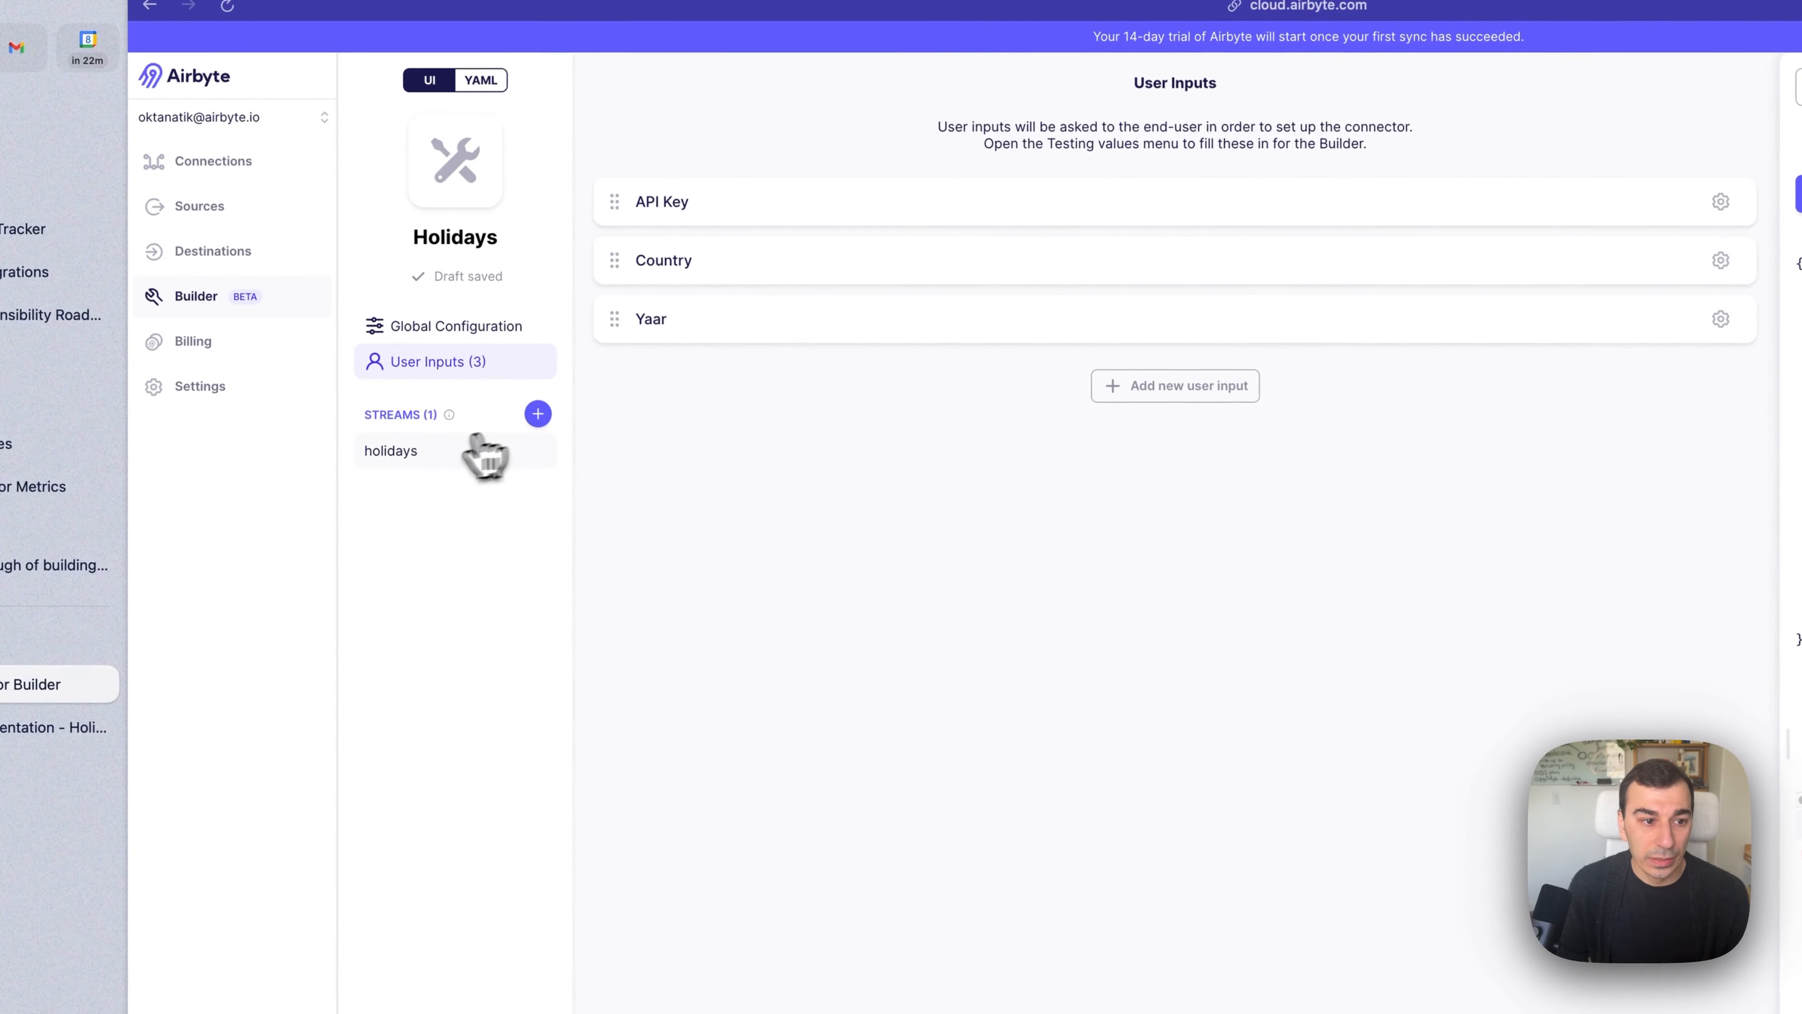
# Add the query parameter country = {{ config['country'] }} to the holidays stream.
pyautogui.click(479, 448)
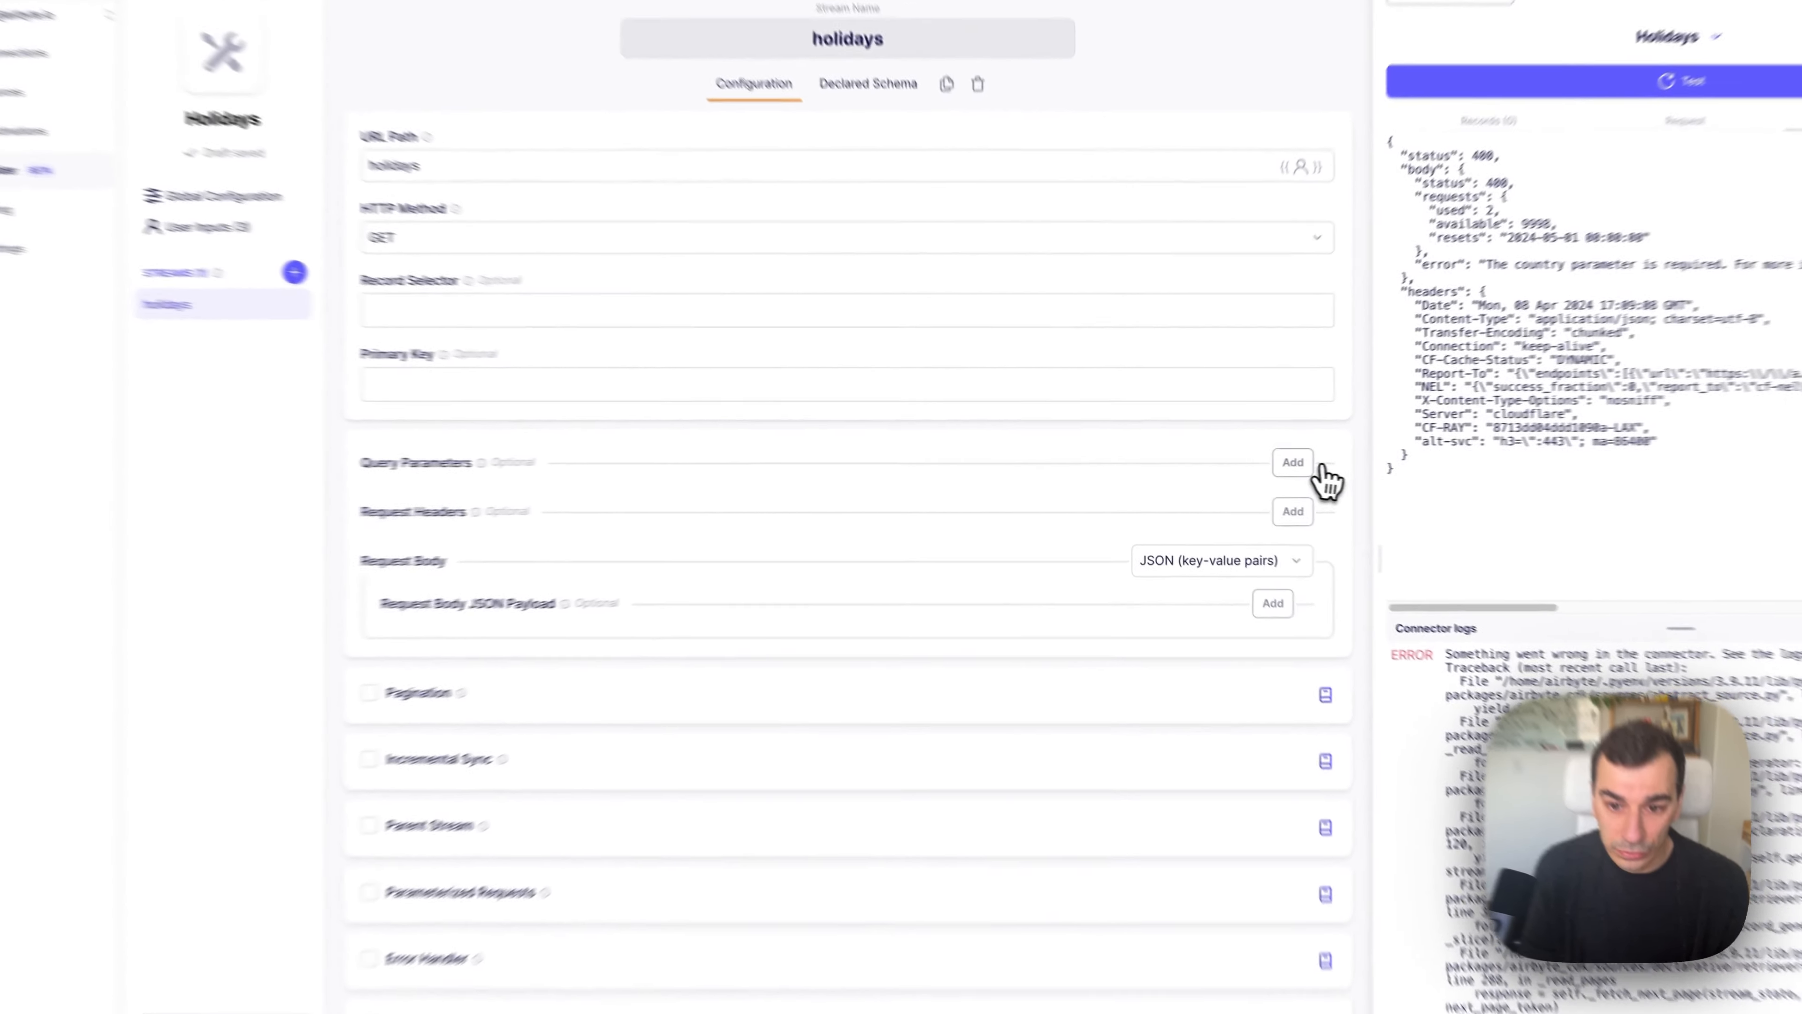
pyautogui.click(1251, 462)
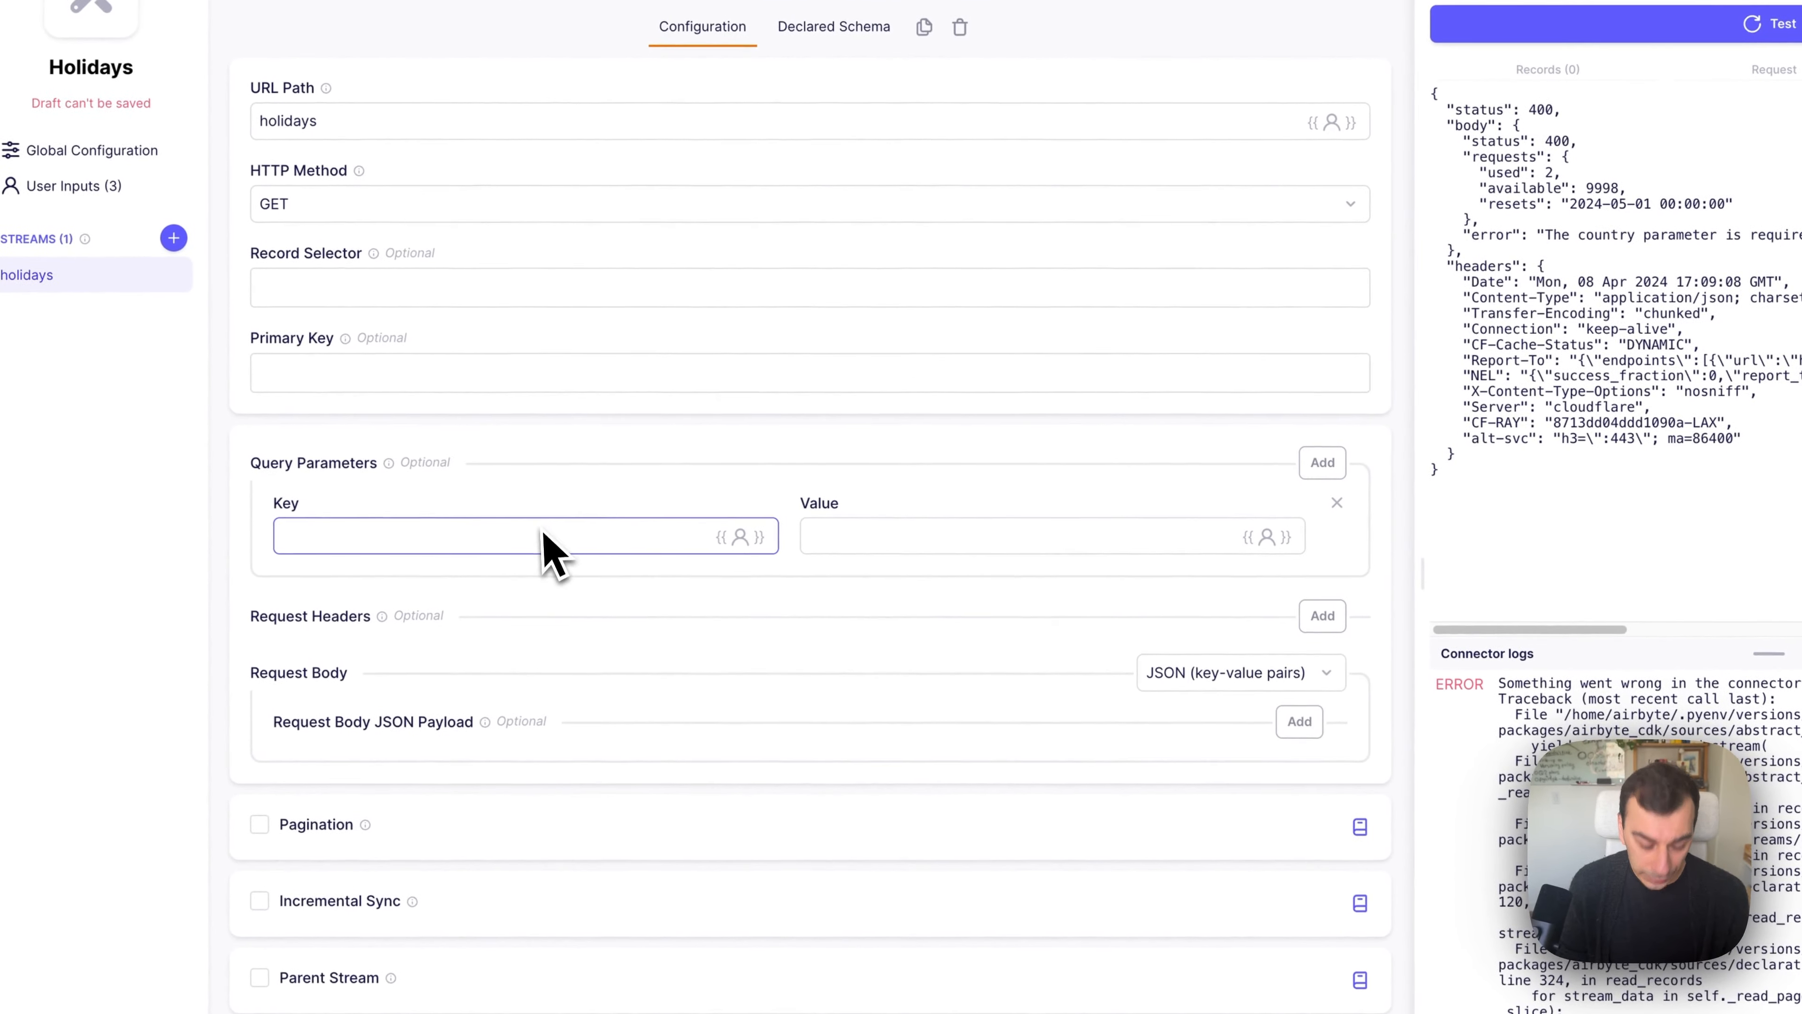
pyautogui.write('country')
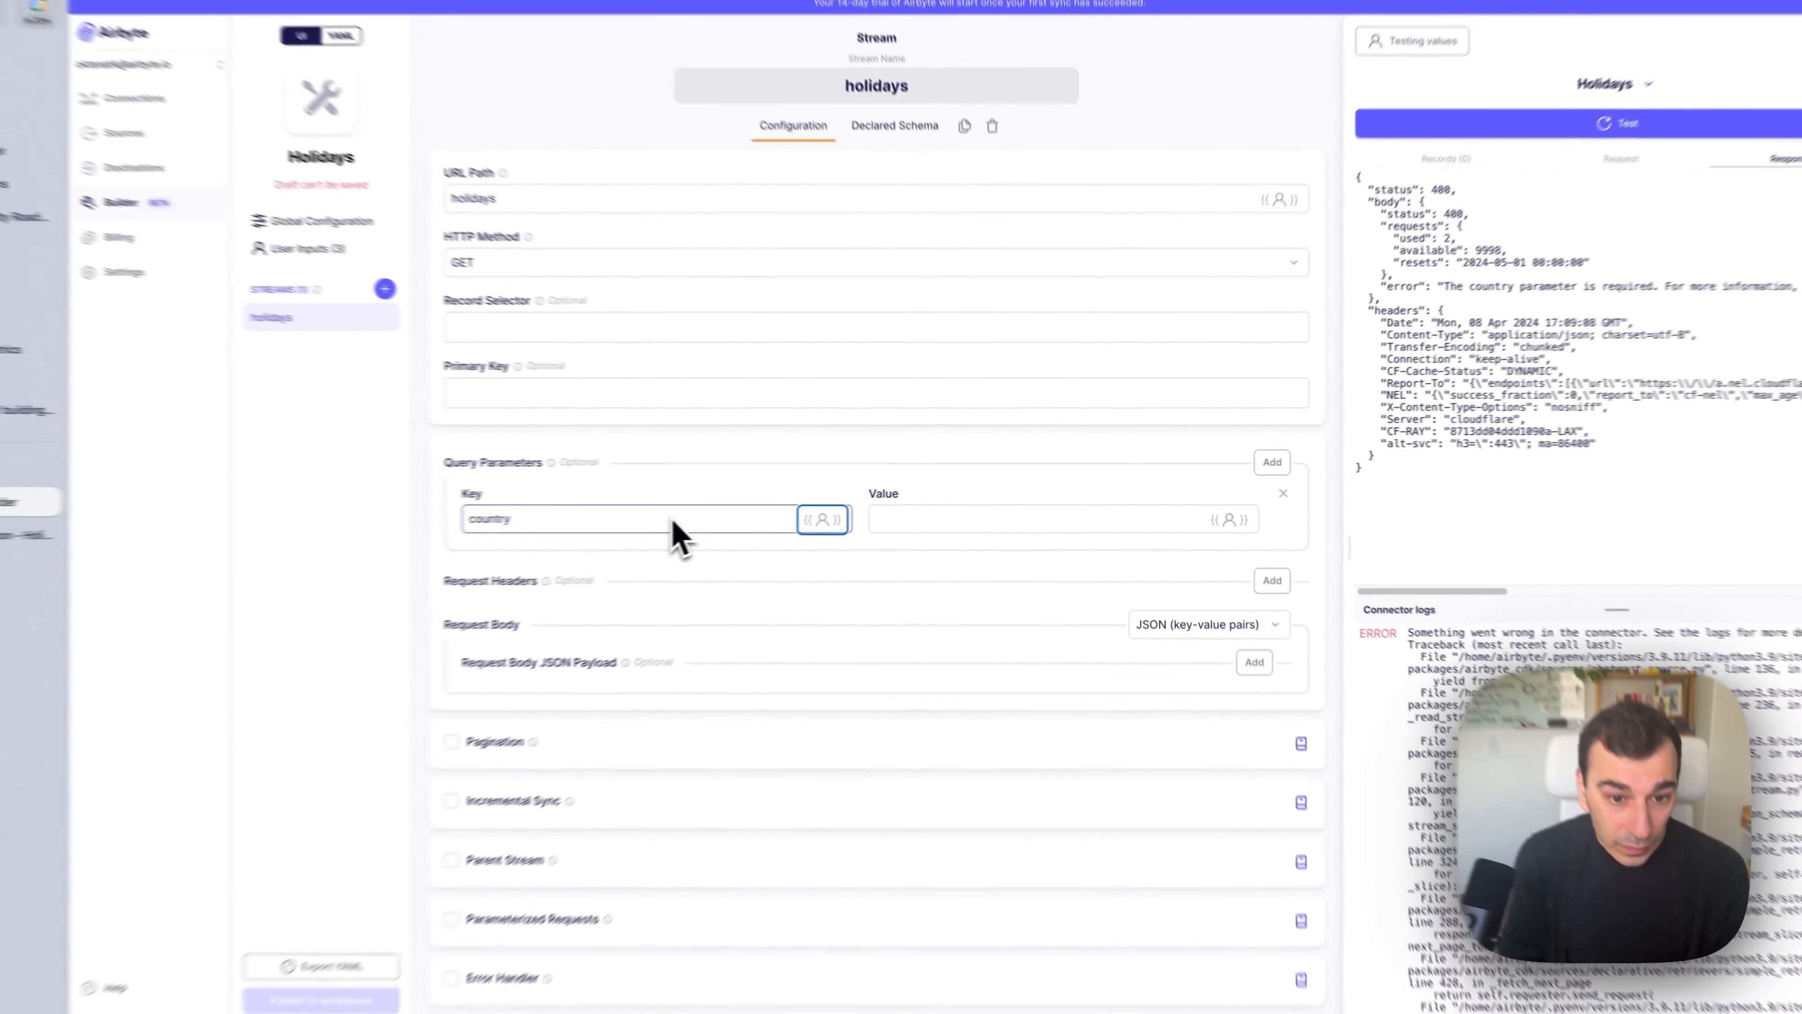
pyautogui.press('Tab')
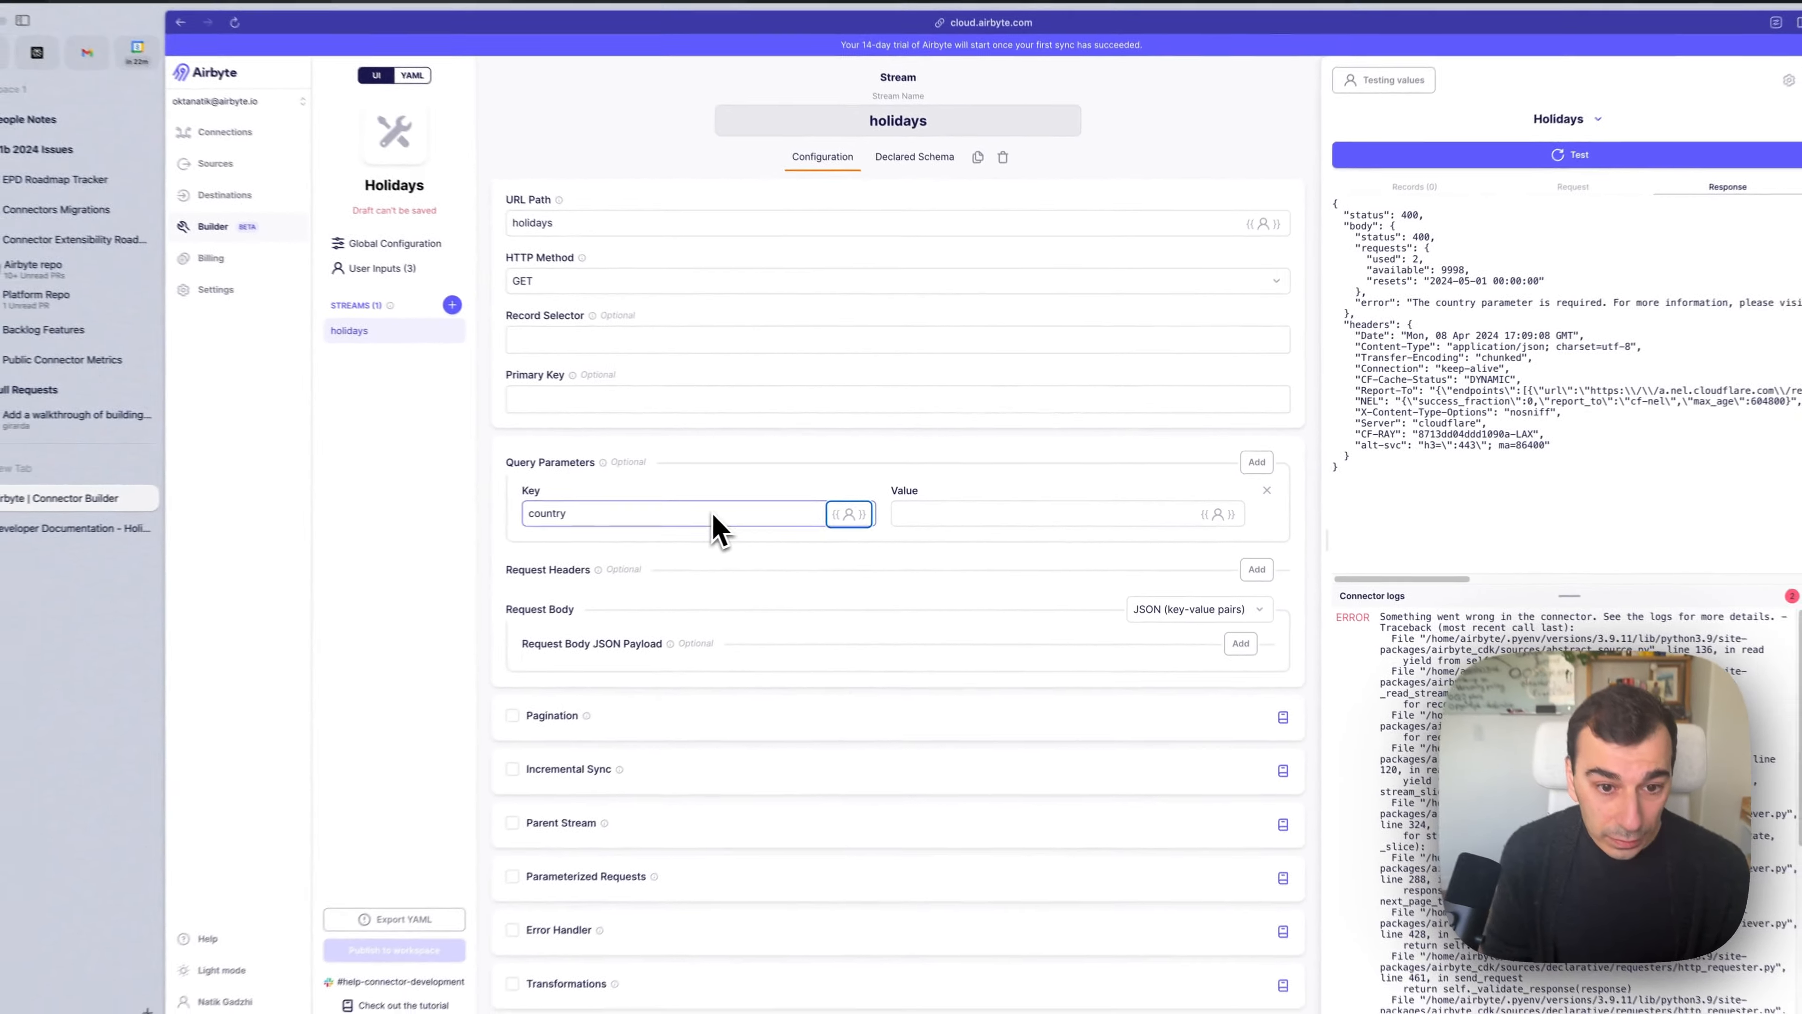
pyautogui.press('Tab')
pyautogui.write("{{ config['c")
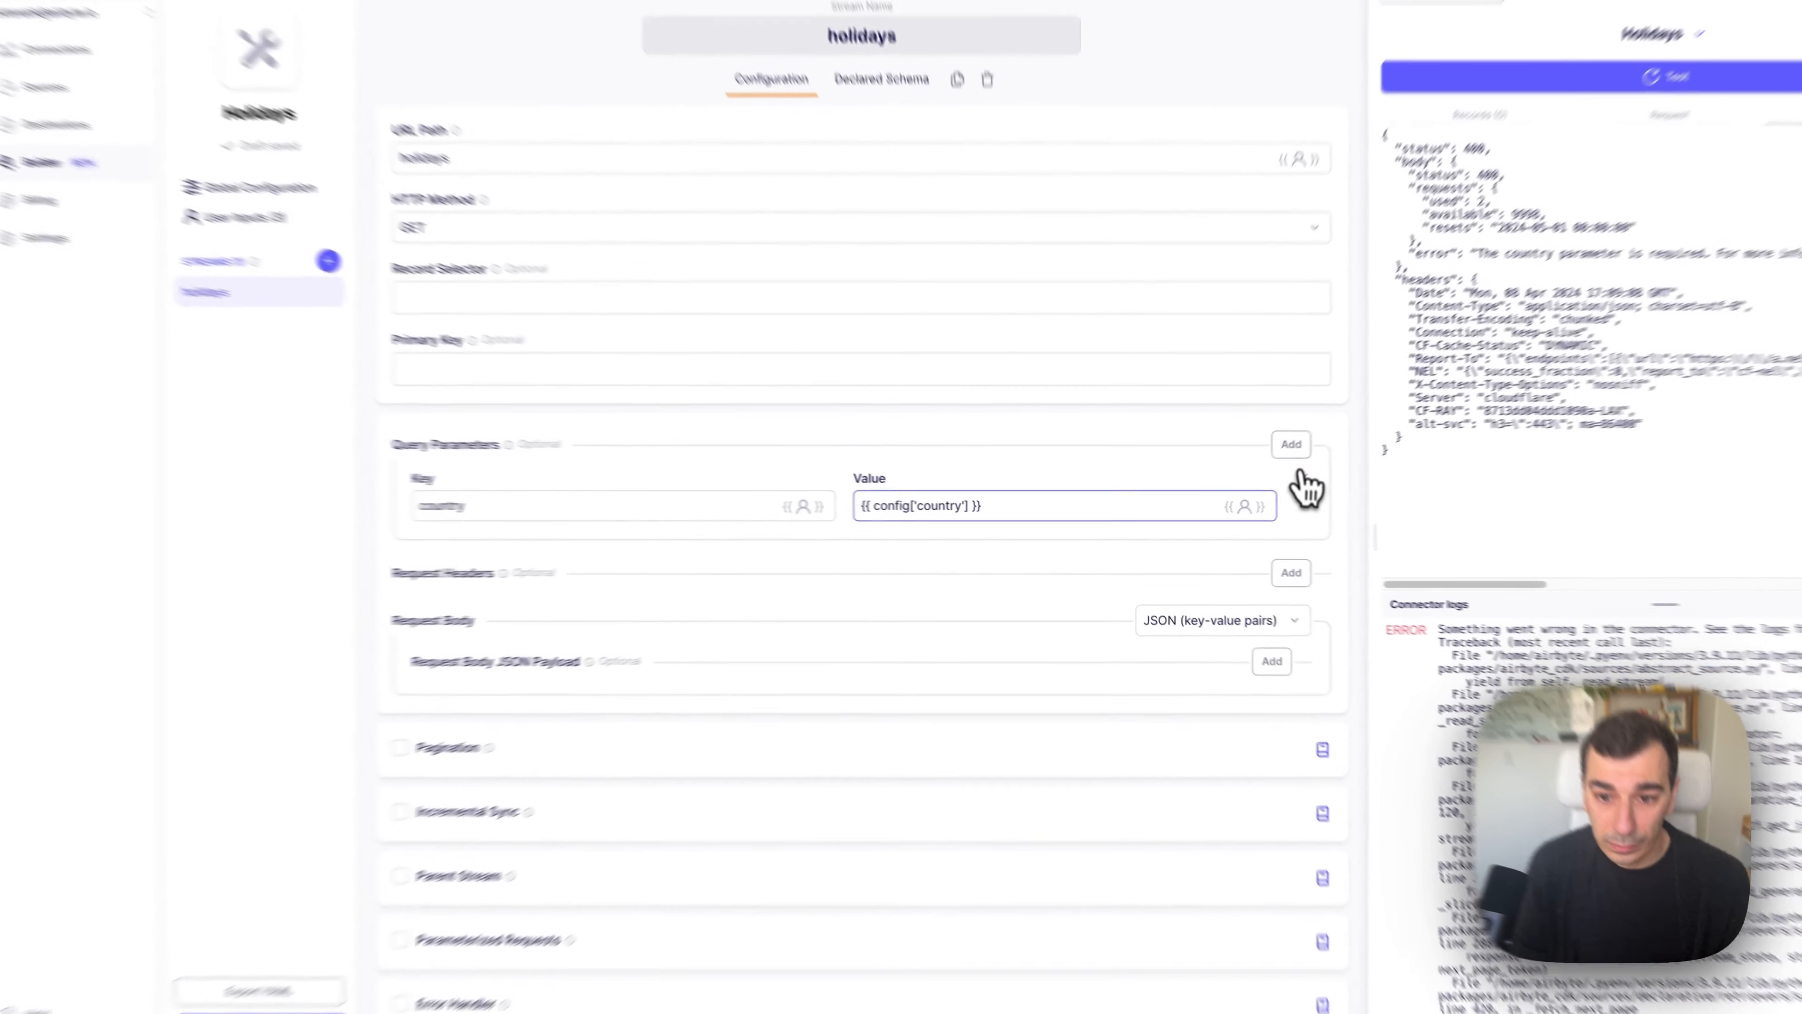
# Add a second query parameter year = {{ config['year'] }} and test the stream.
pyautogui.click(1250, 461)
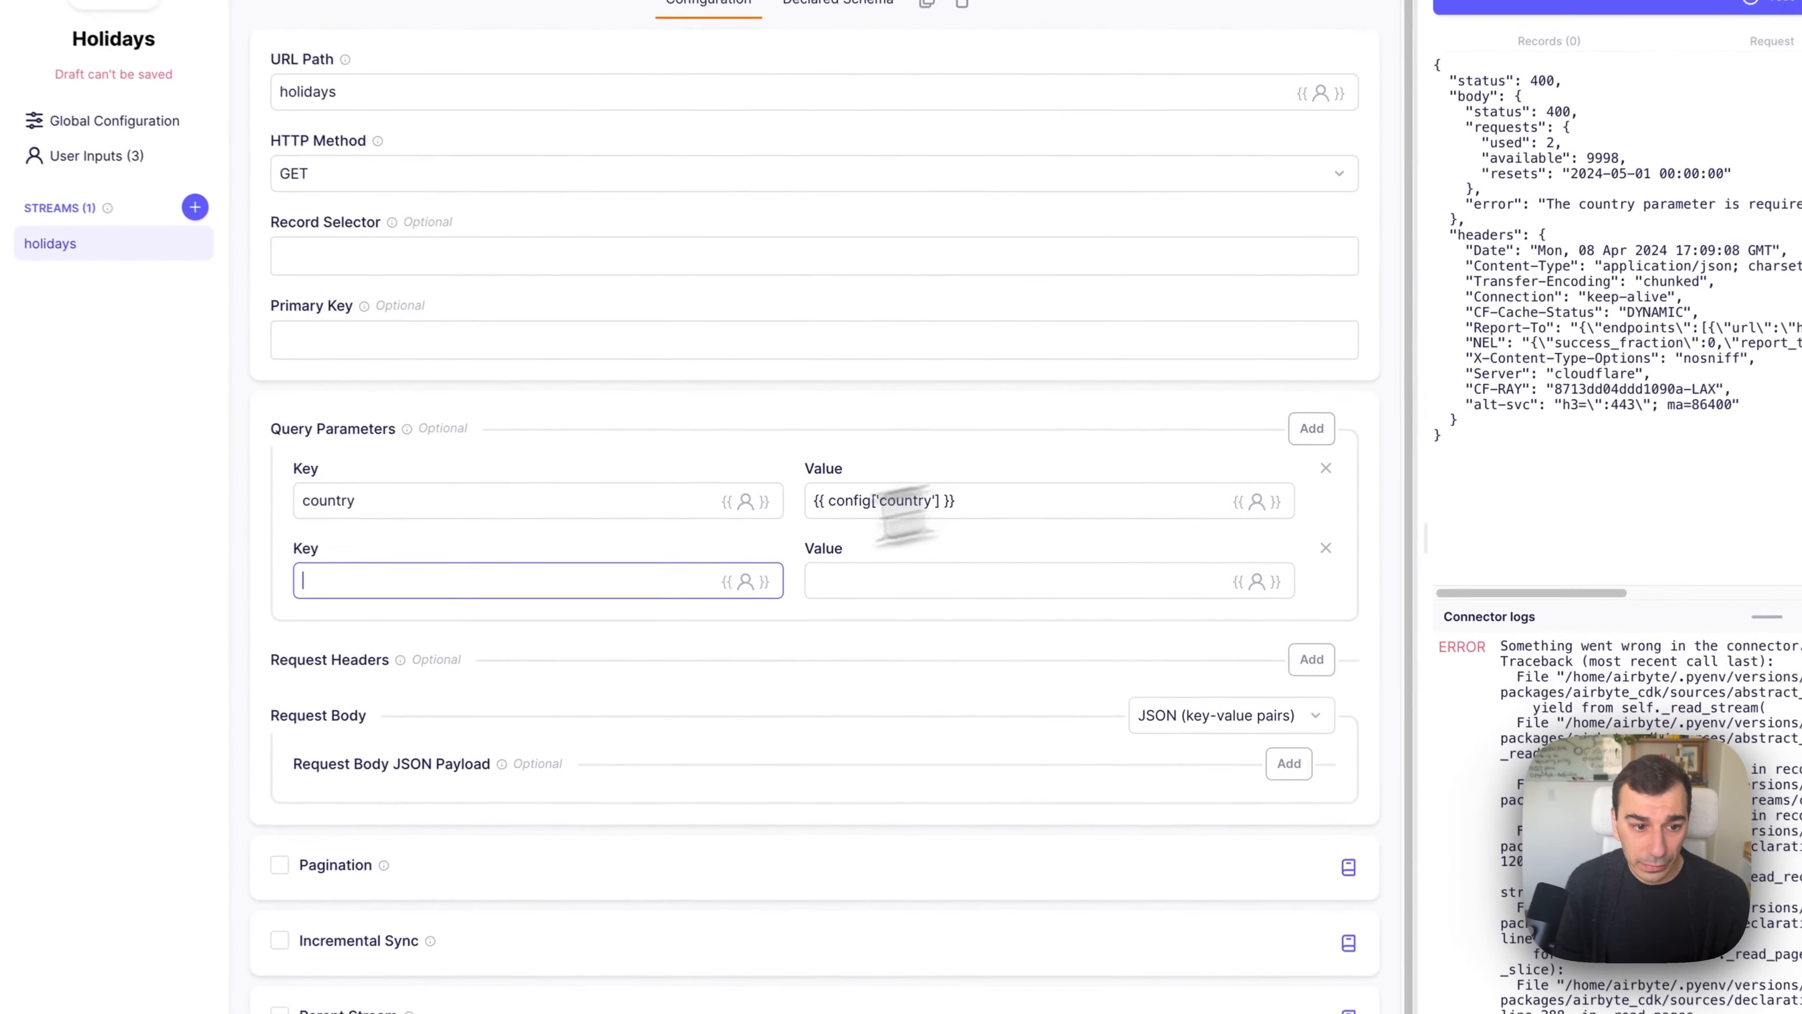
pyautogui.write('year')
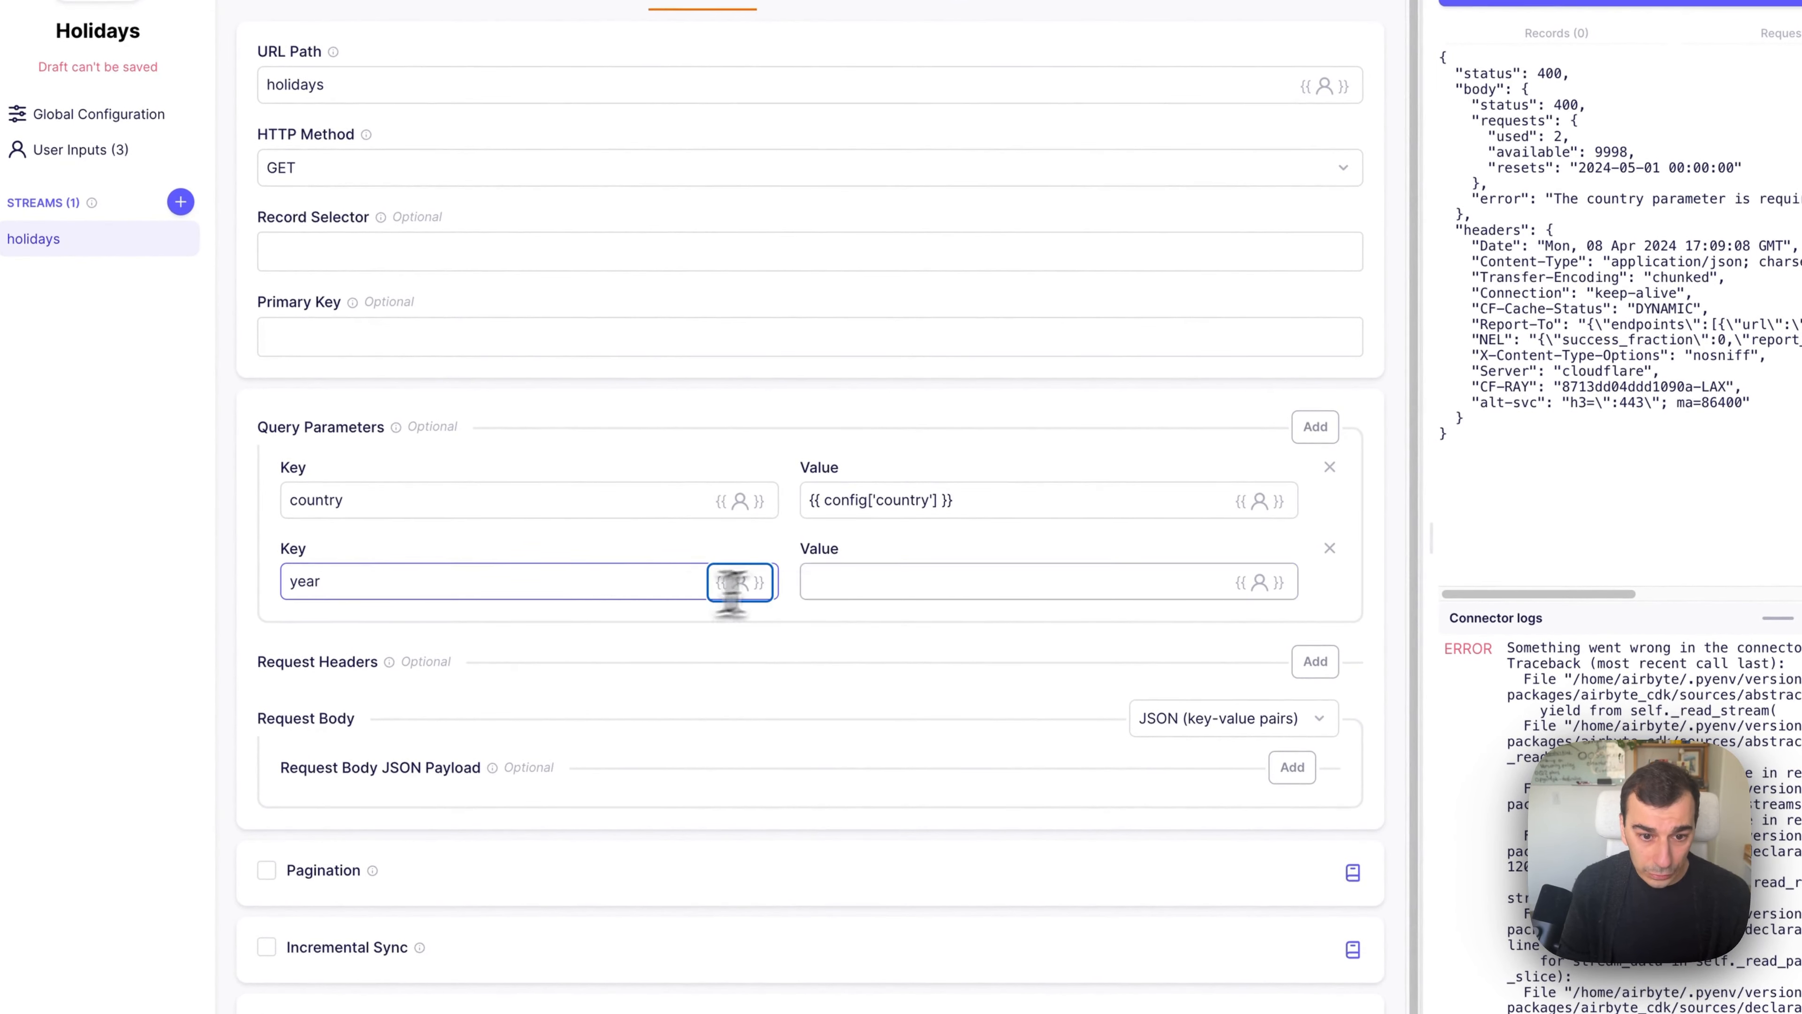
pyautogui.click(844, 582)
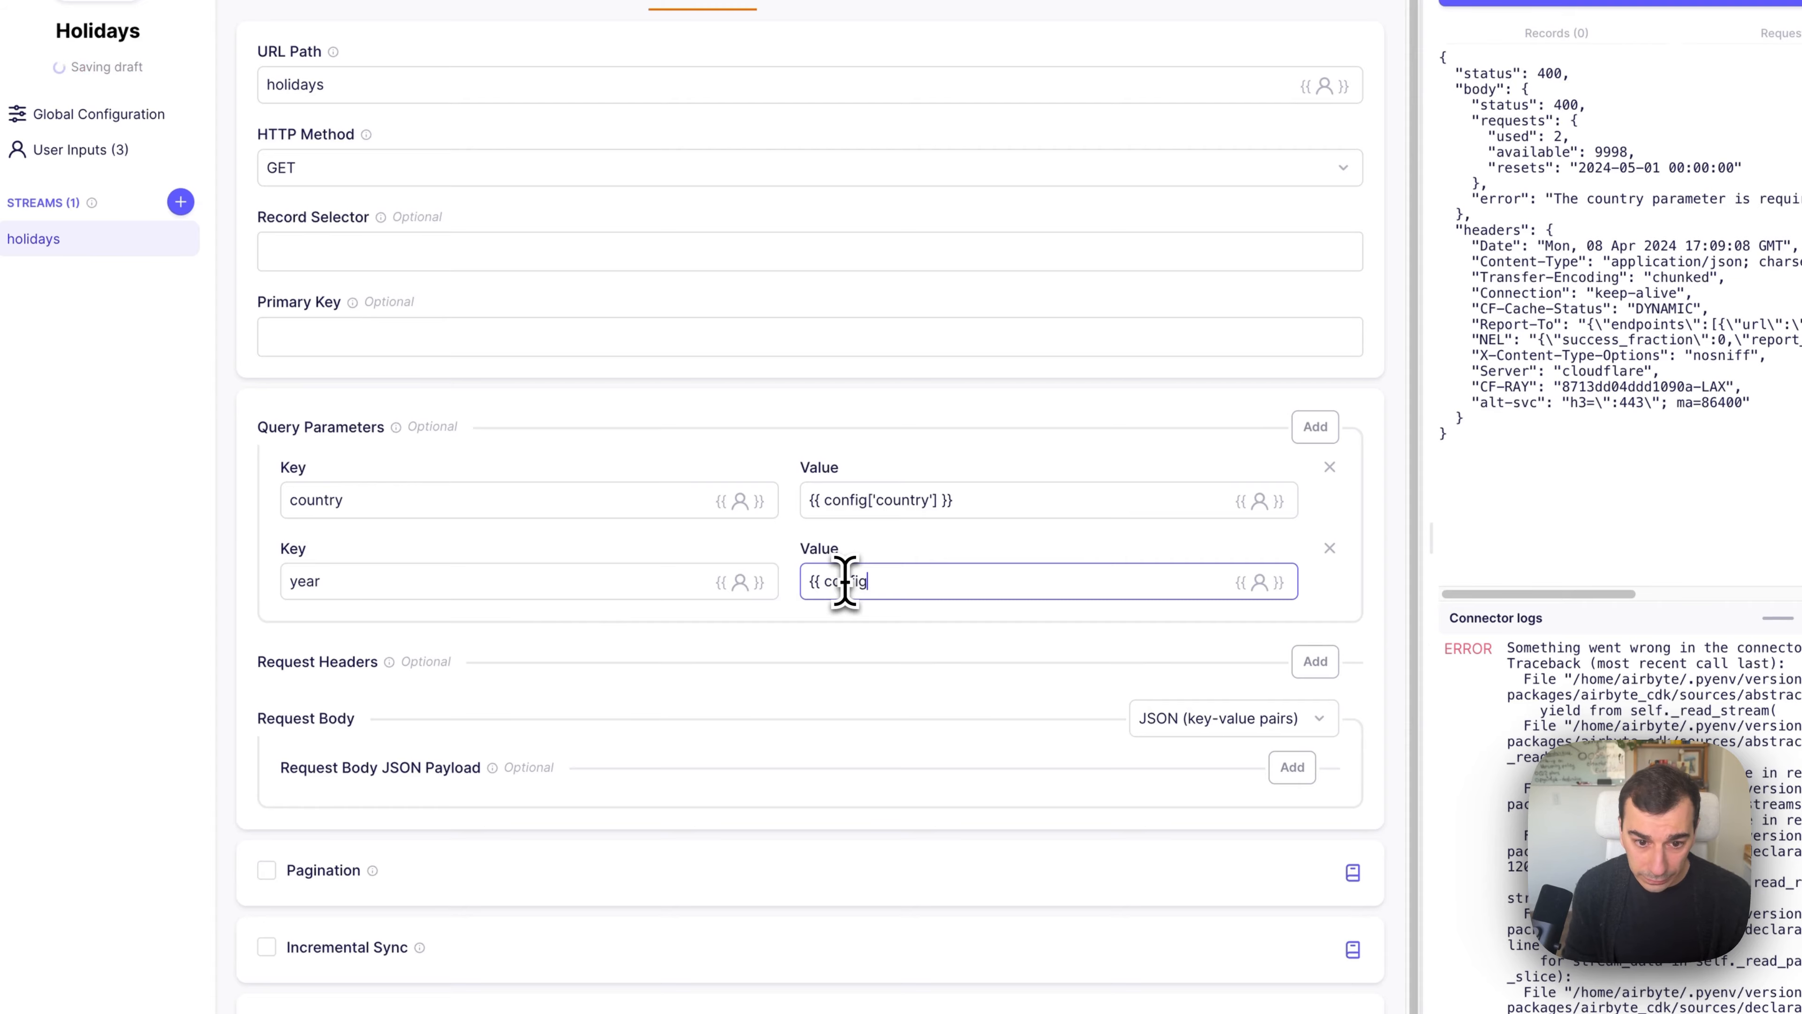
pyautogui.write("{{ config['year']")
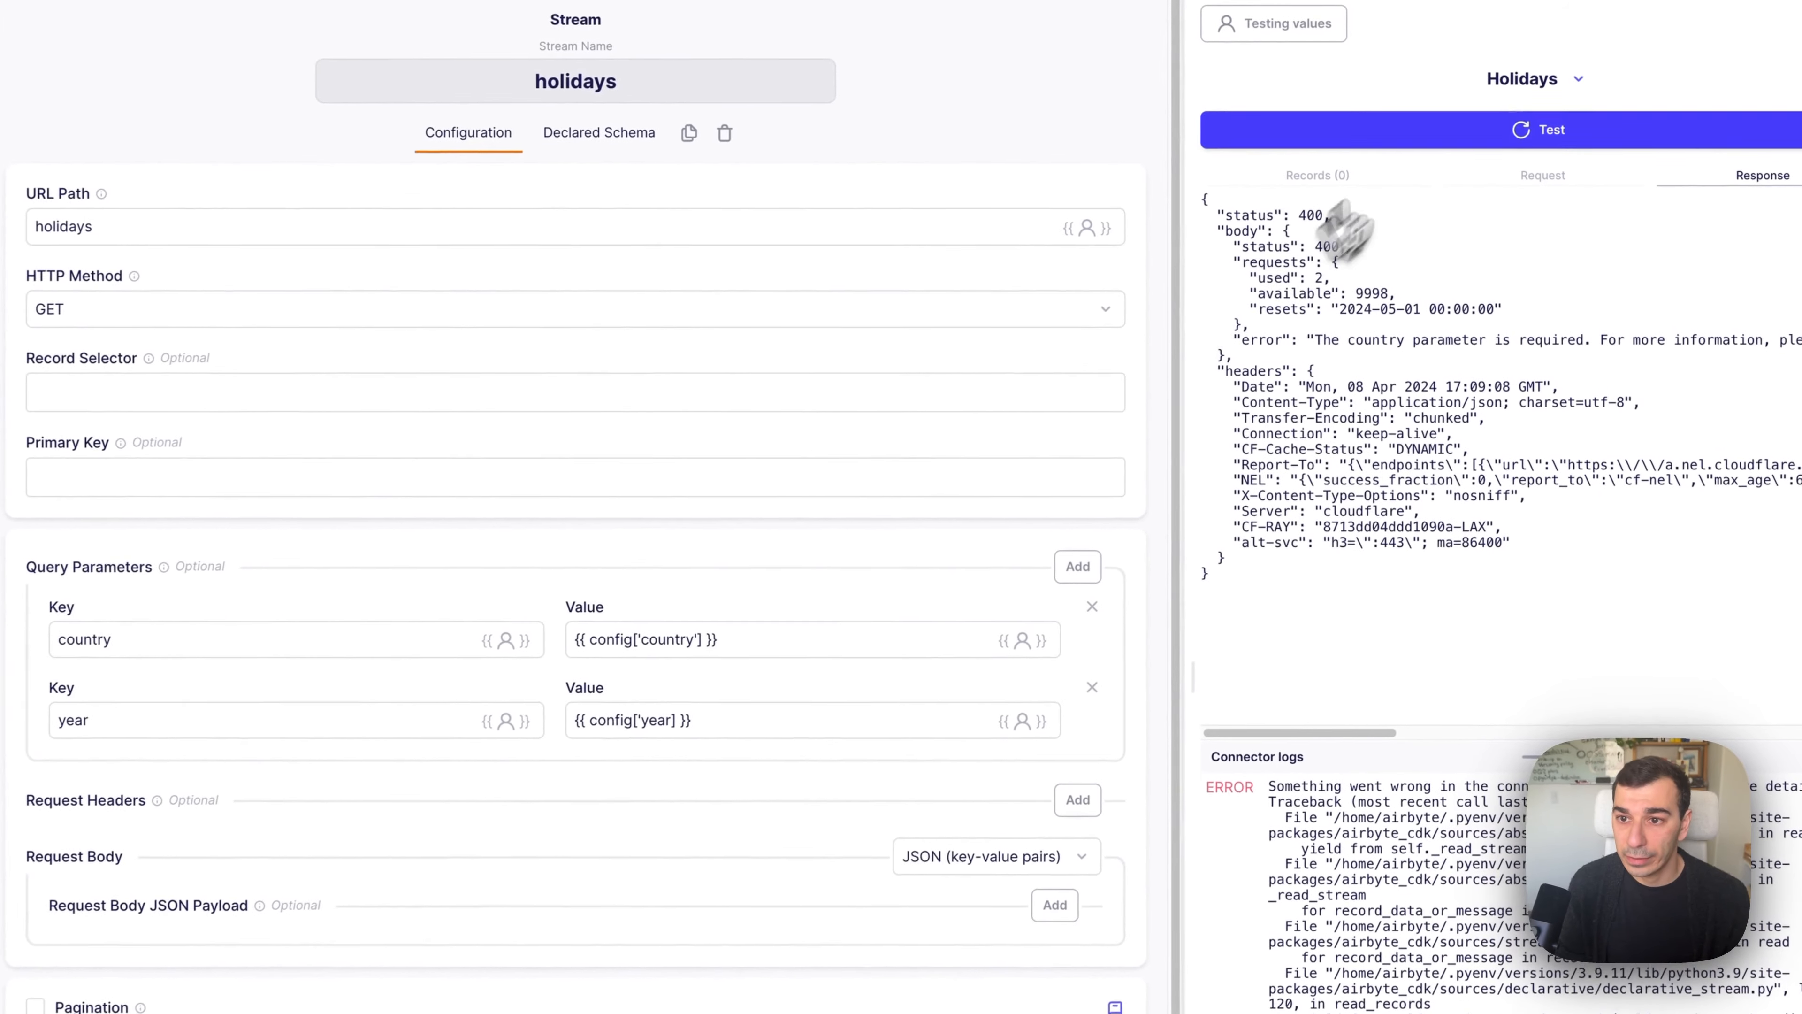
pyautogui.click(1504, 171)
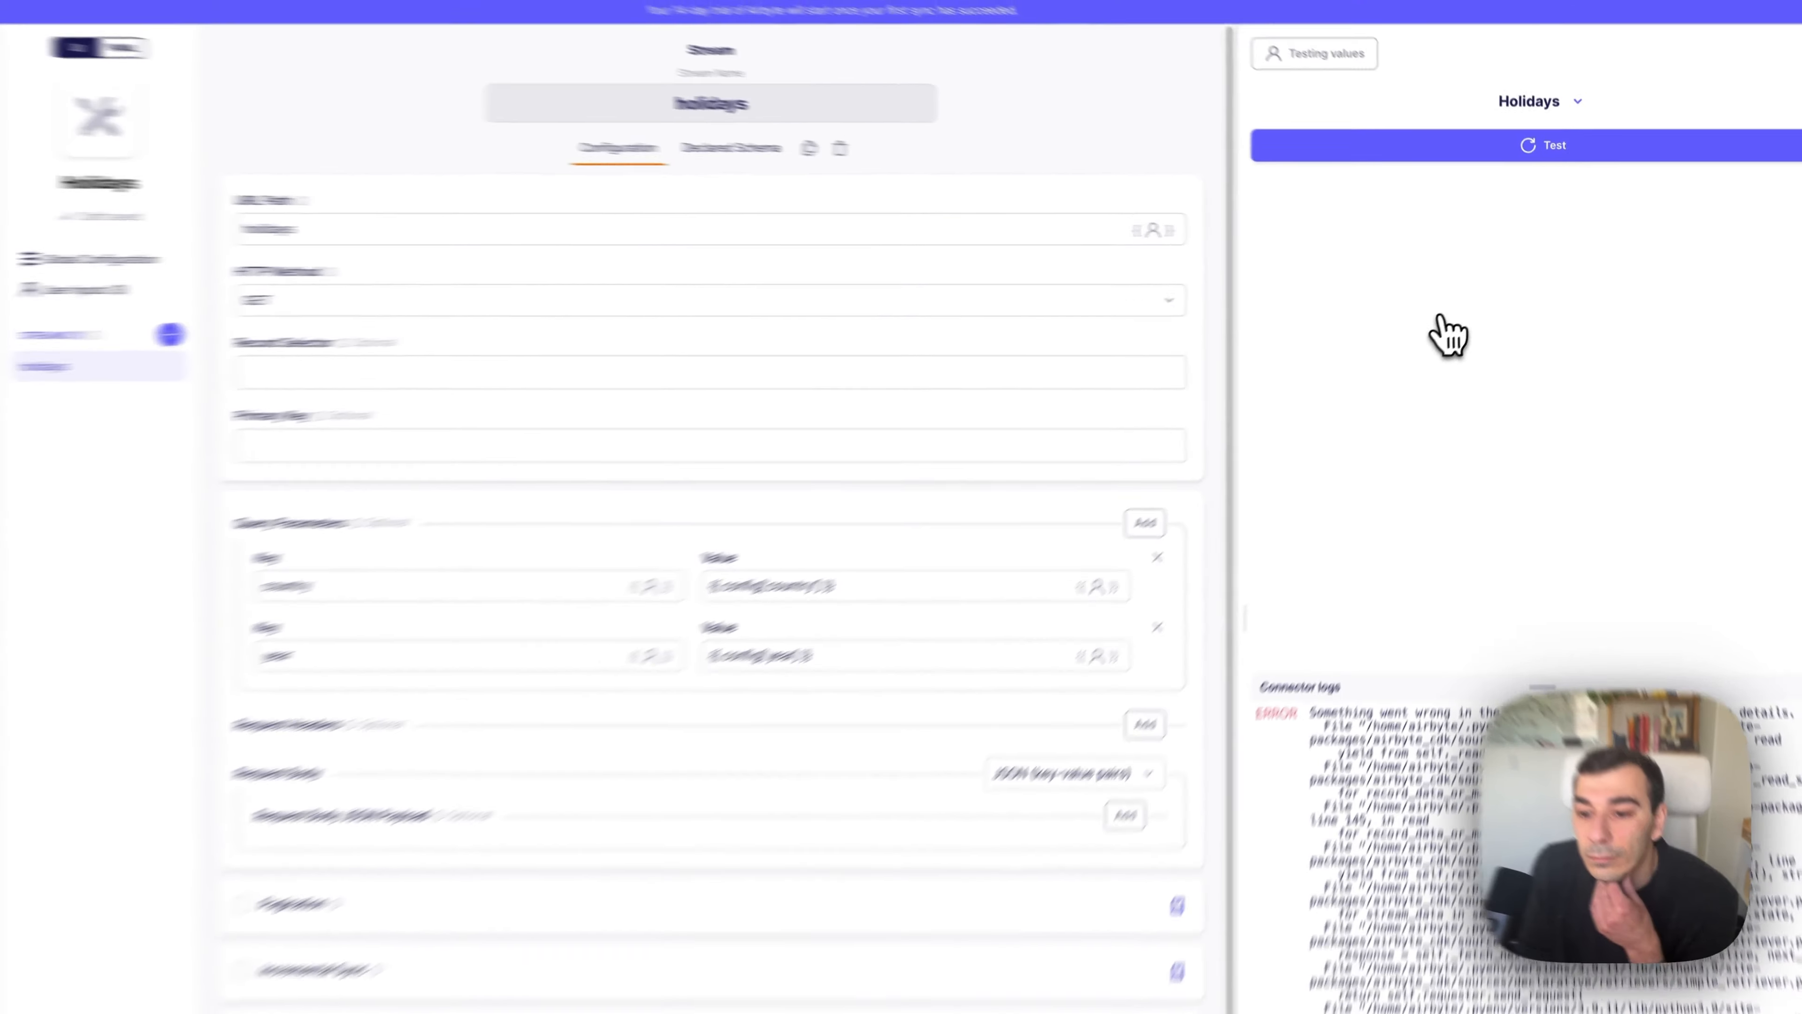
pyautogui.hscroll(5, 1547, 795)
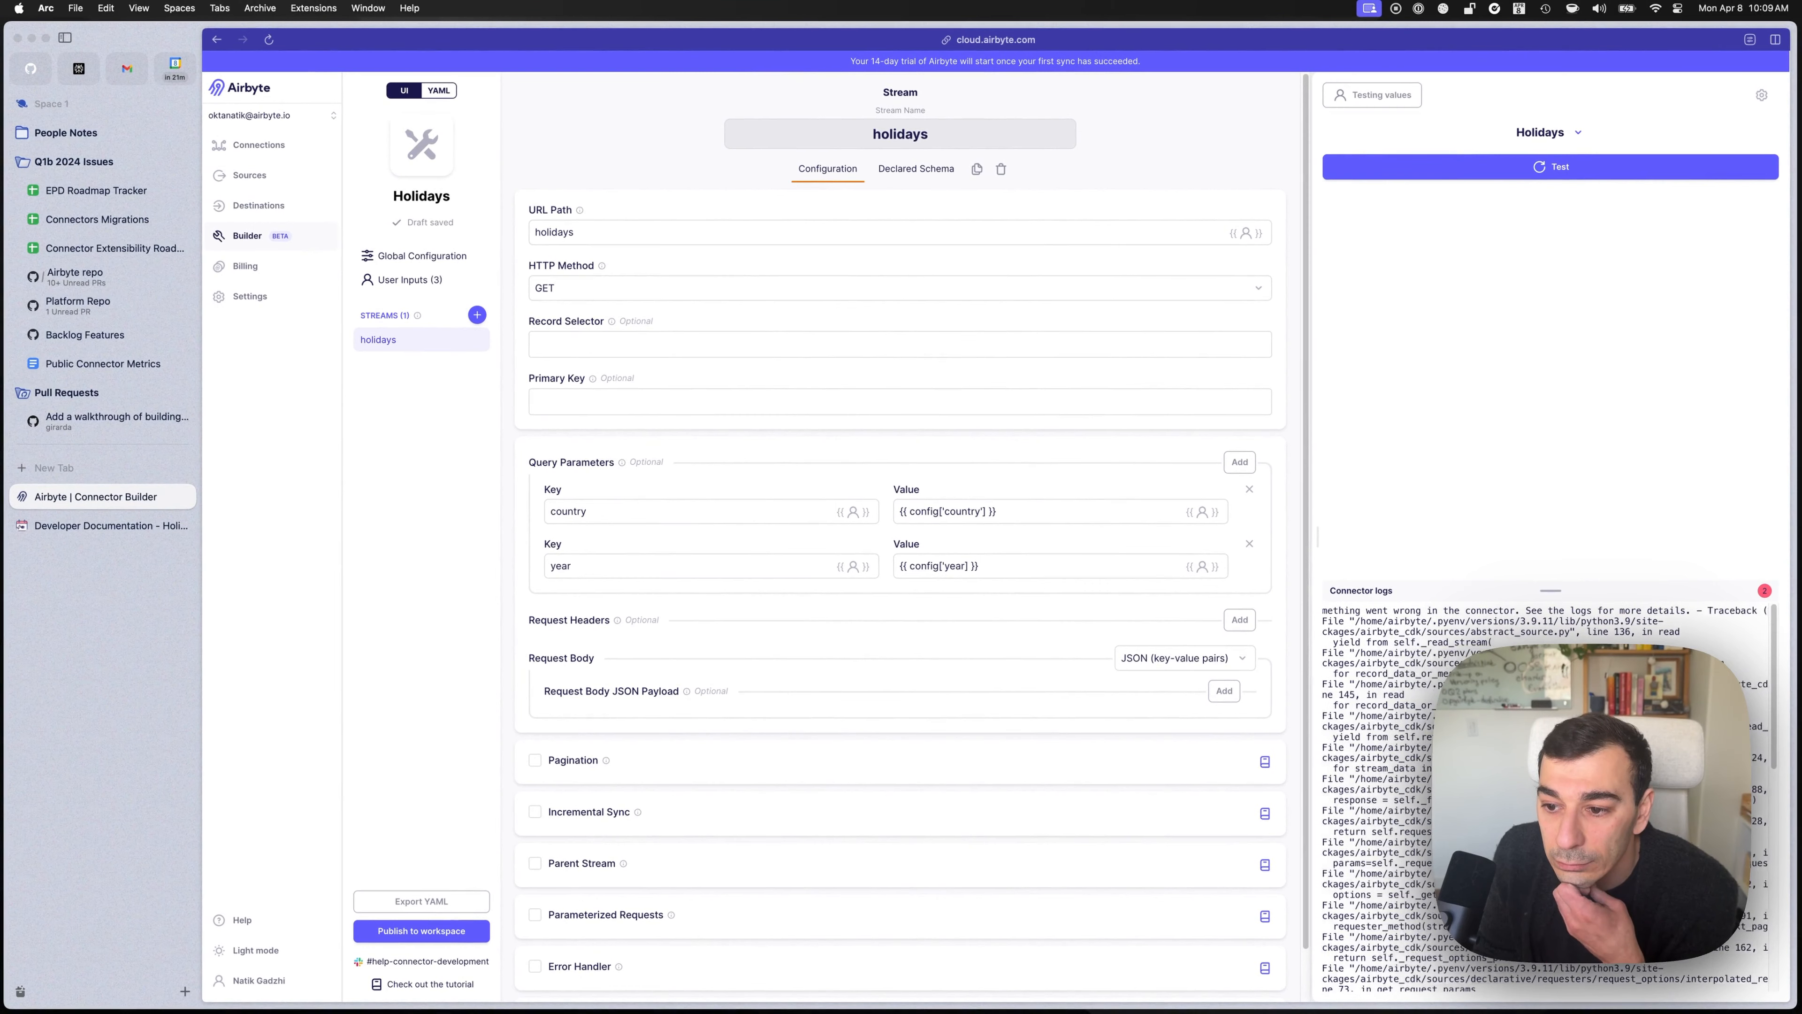
pyautogui.hscroll(-5, 1554, 642)
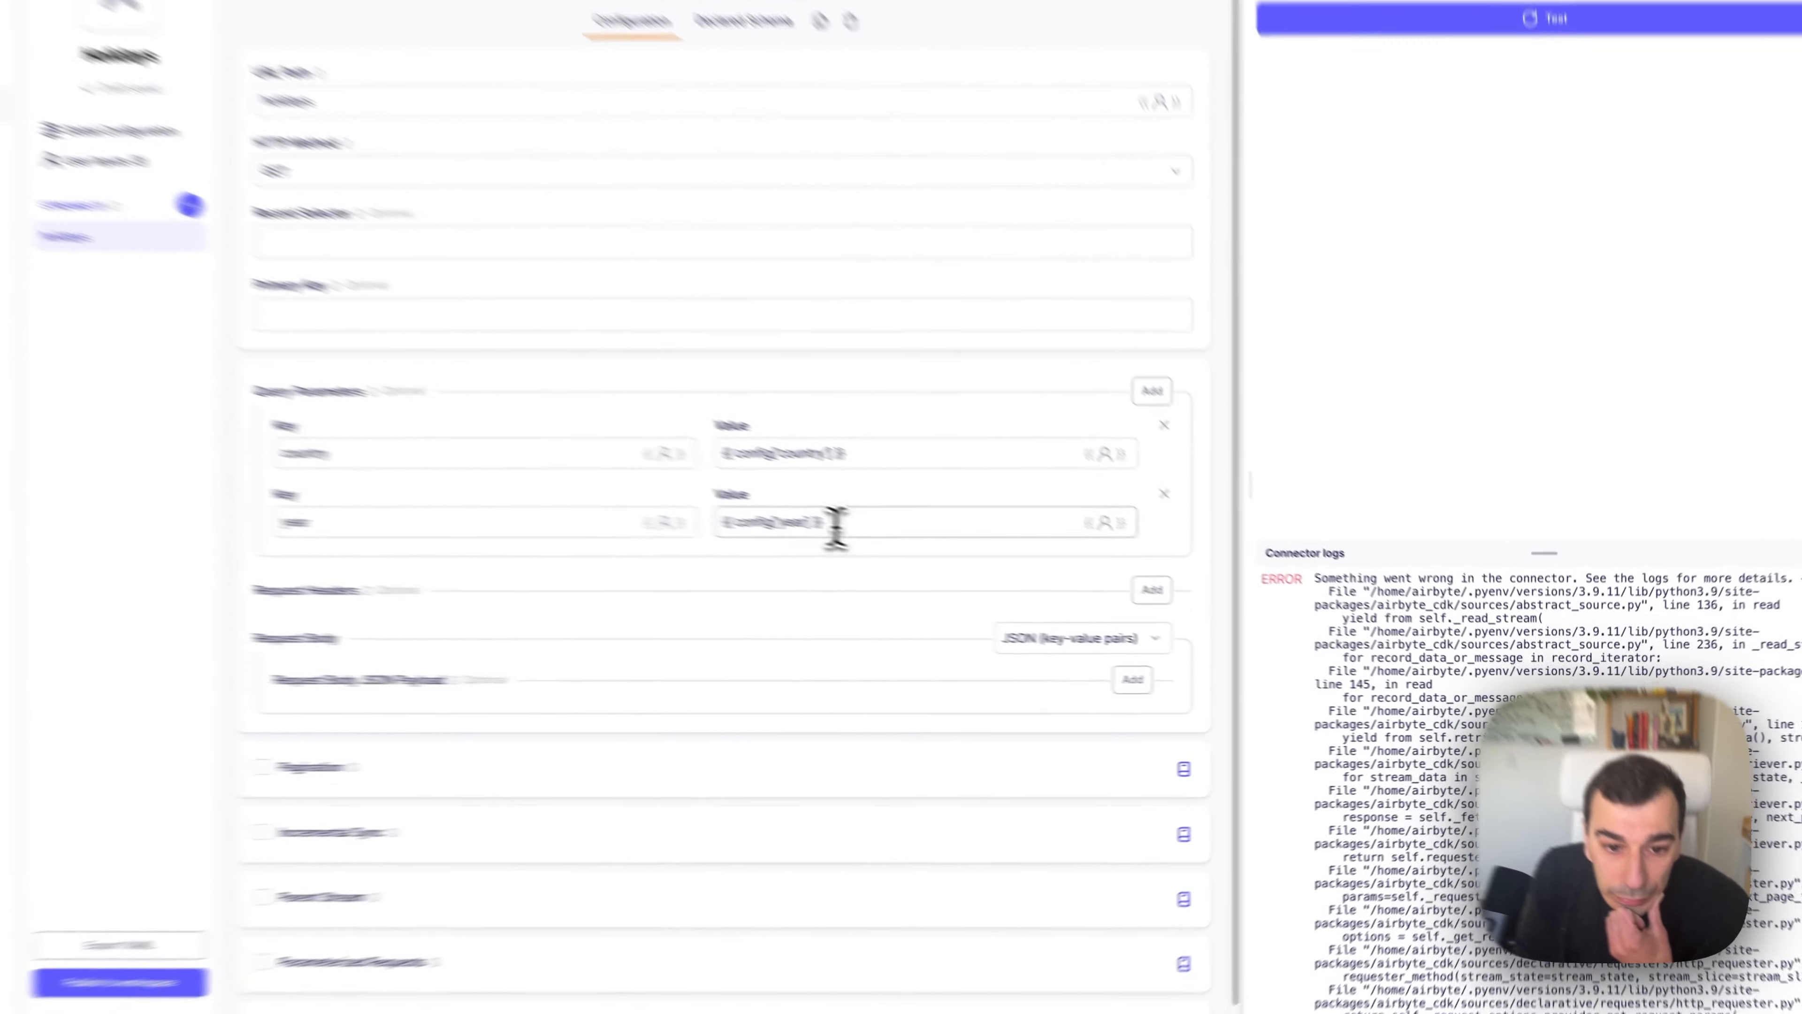
pyautogui.click(983, 568)
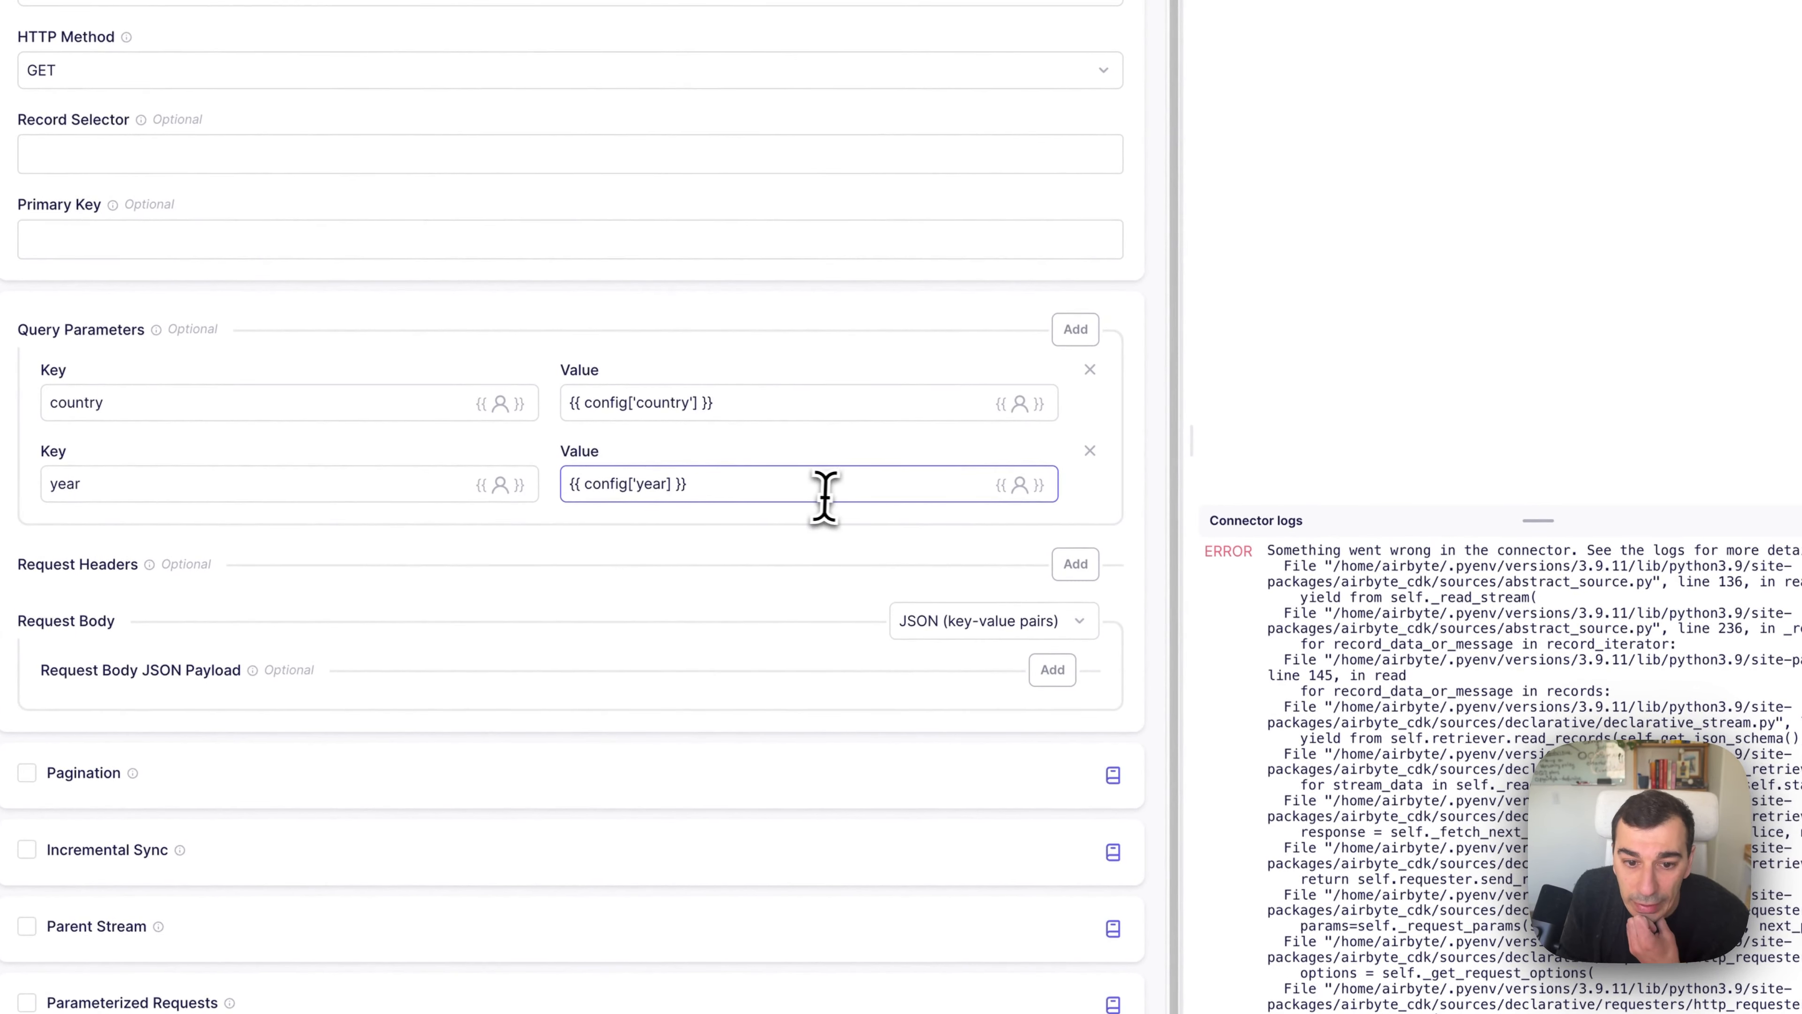
pyautogui.moveTo(1267, 576); pyautogui.dragTo(1387, 583)
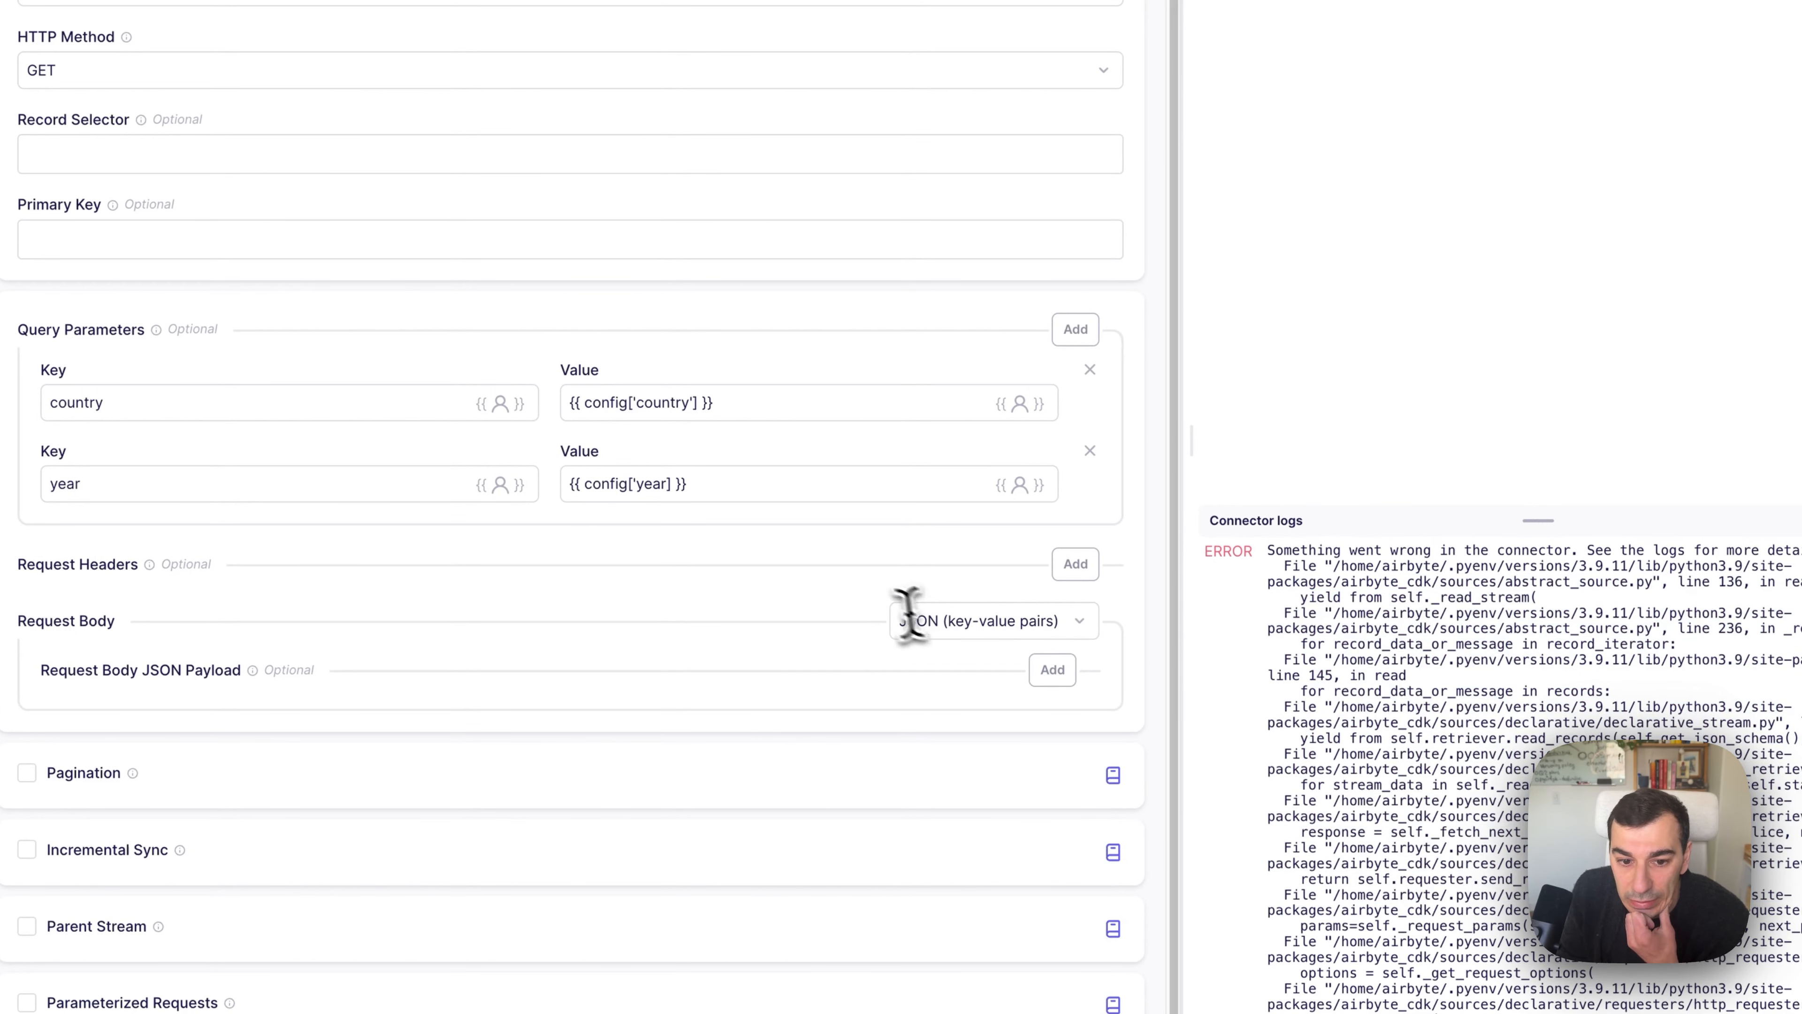